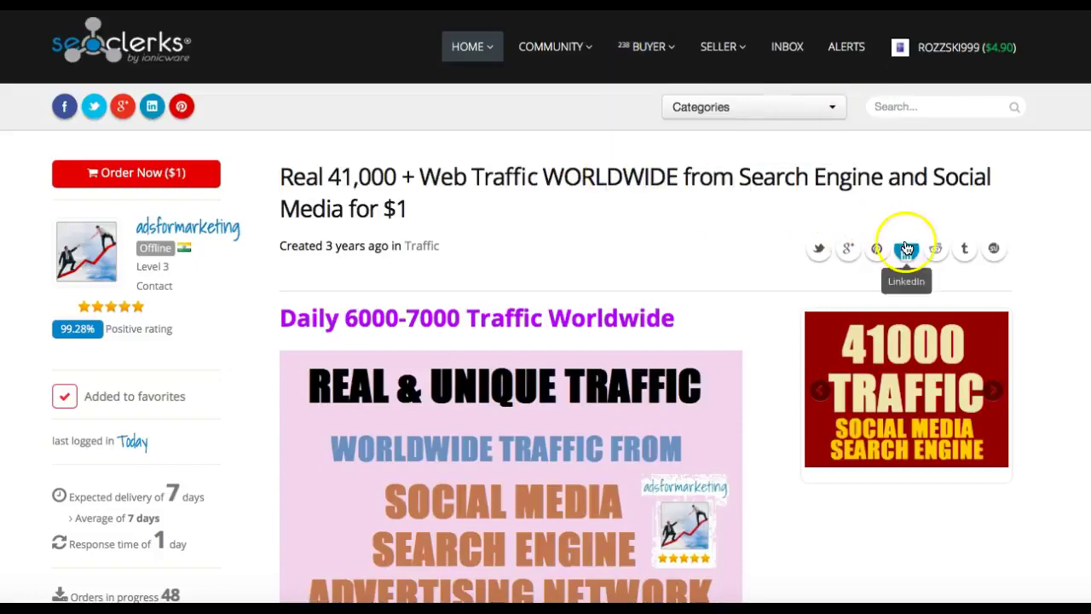
Review the description and paid extras of the $1 worldwide web traffic service on its listing page
scroll(906, 246, down, 2)
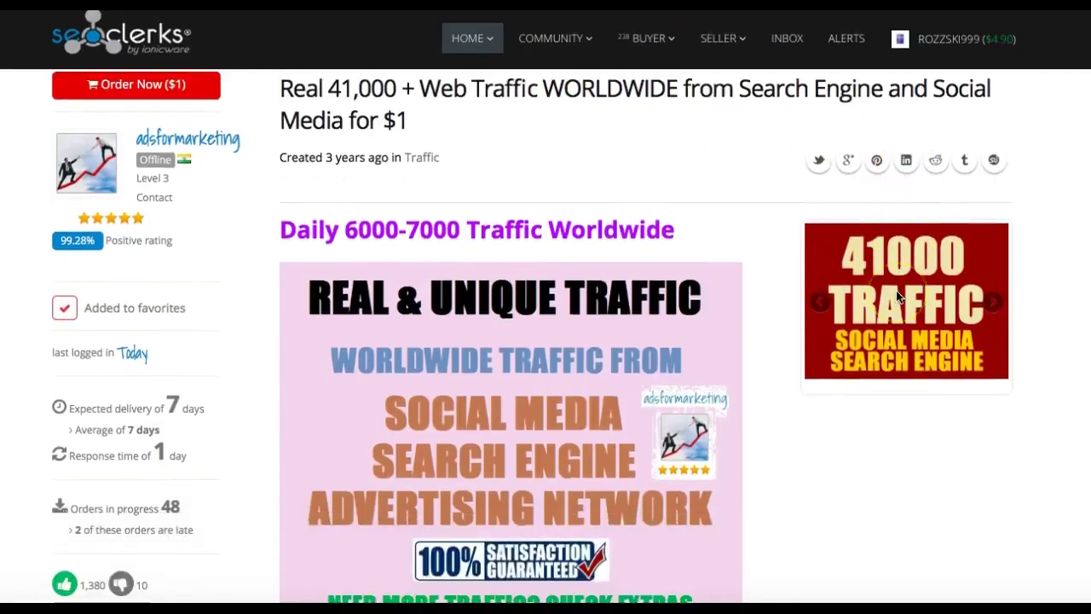
scroll(898, 296, down, 15)
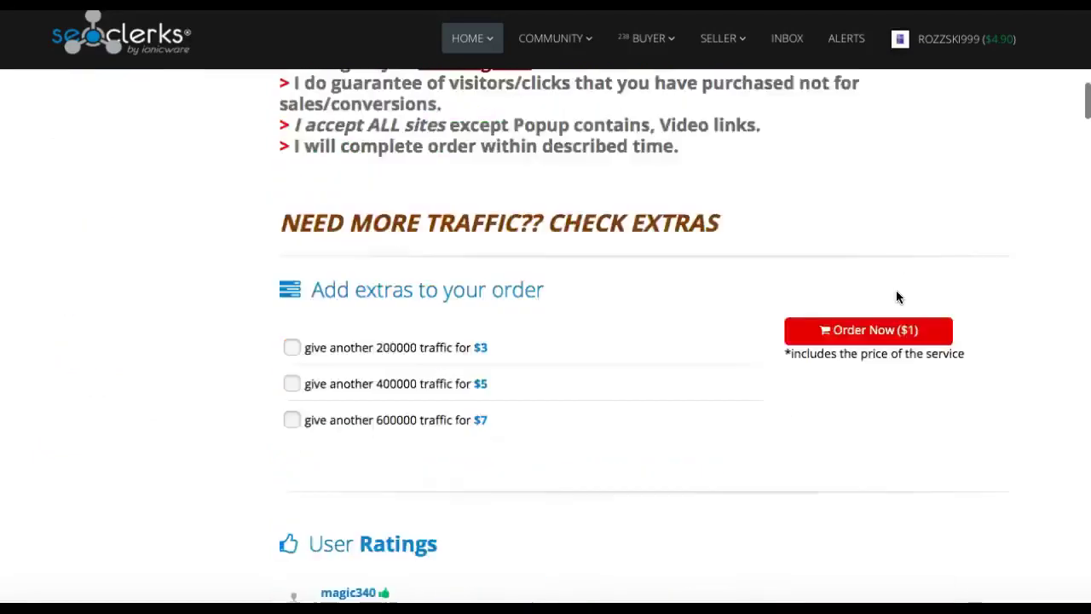
scroll(896, 296, up, 15)
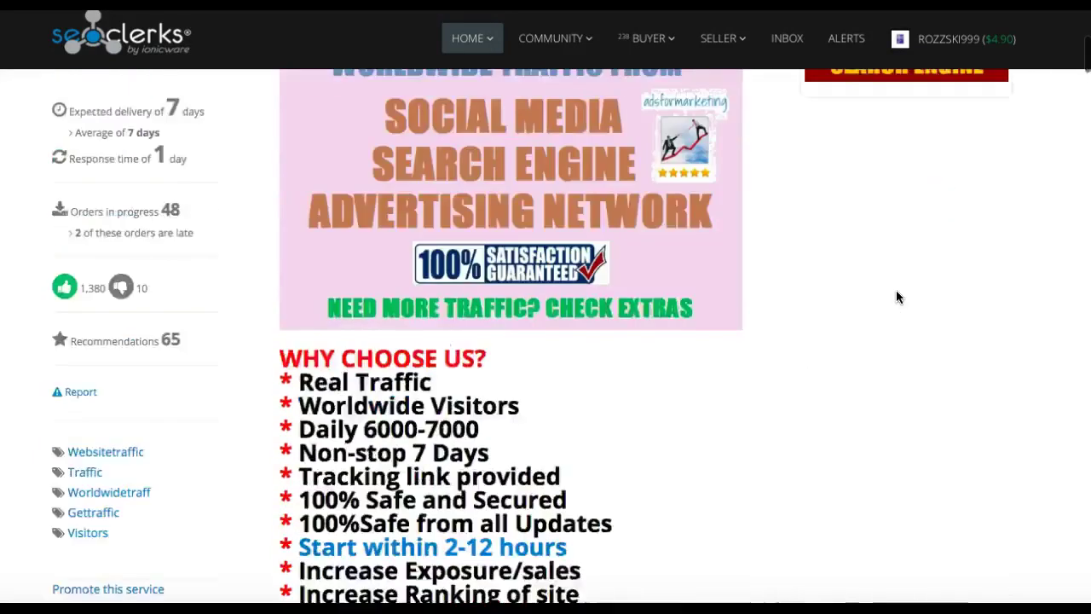
scroll(896, 297, up, 1)
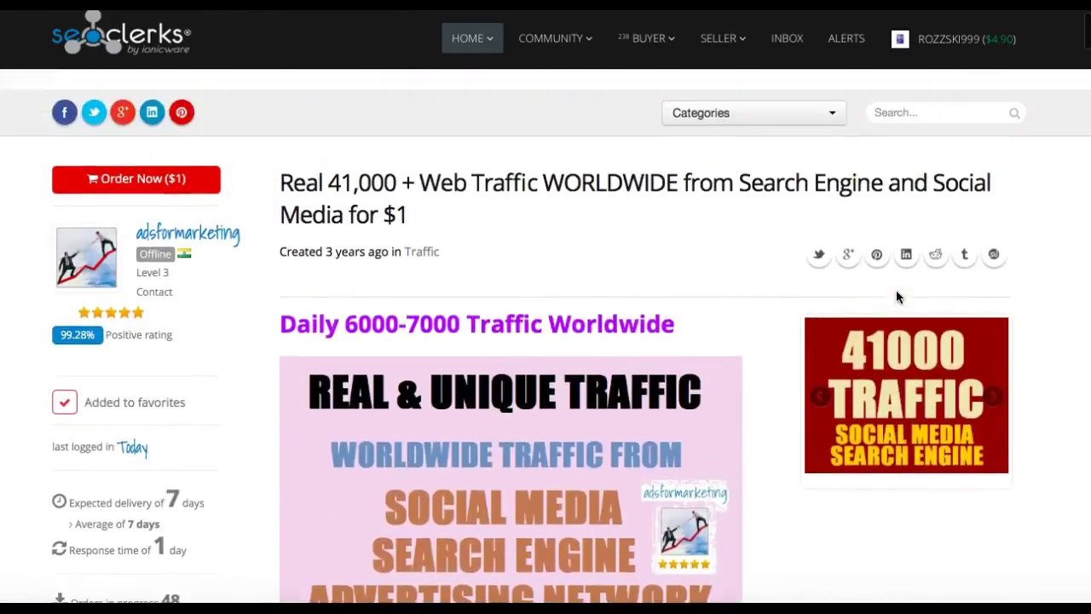
scroll(895, 297, down, 2)
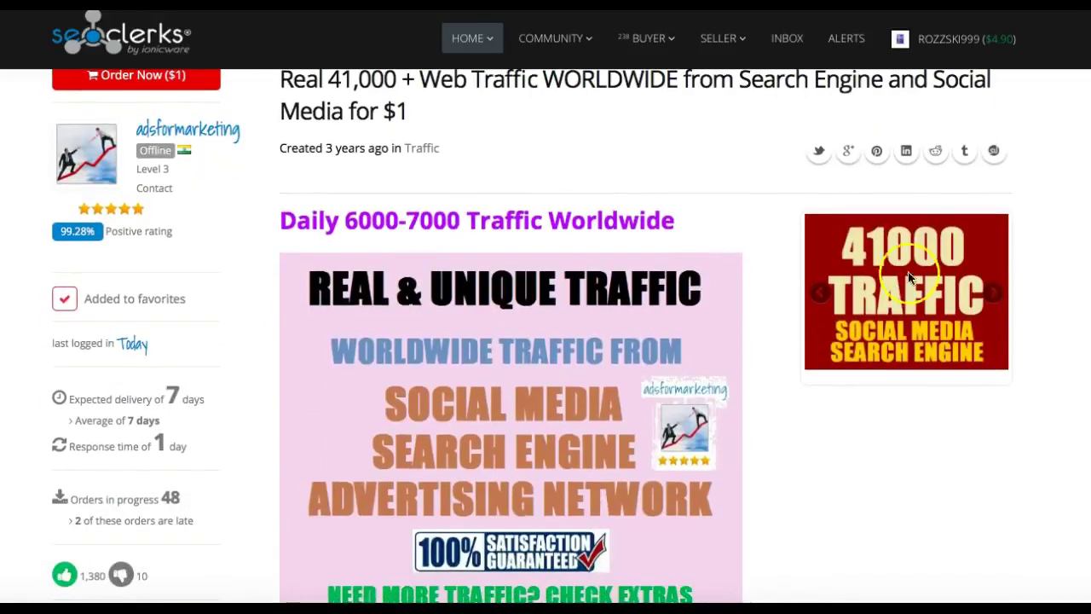
Switch to Canva, look through the available design types and start a Facebook Post design
click(622, 38)
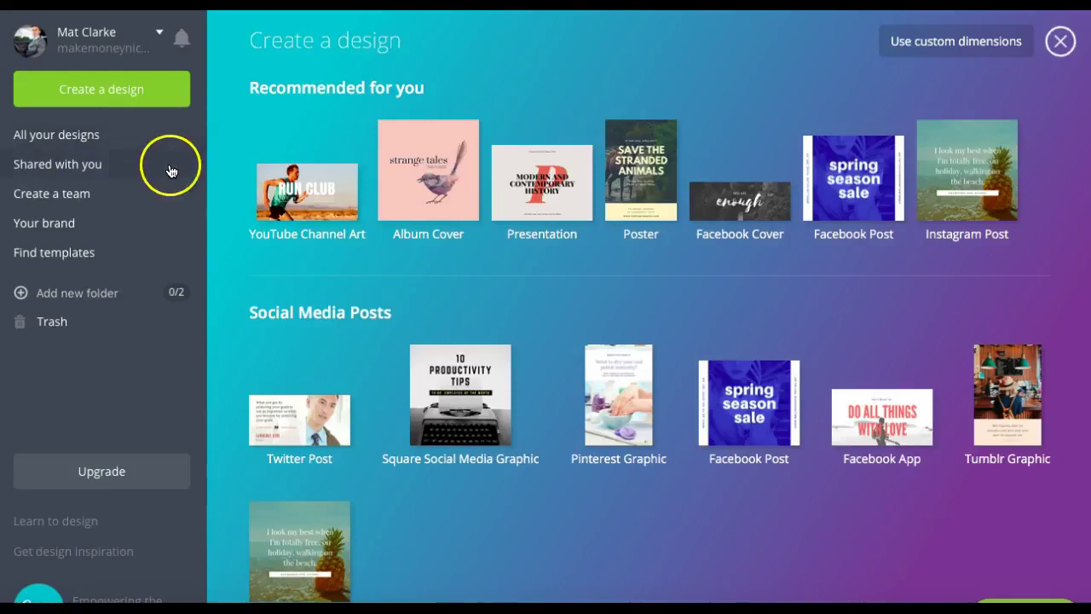
scroll(272, 290, down, 3)
scroll(271, 290, down, 3)
scroll(273, 294, up, 2)
scroll(272, 294, down, 5)
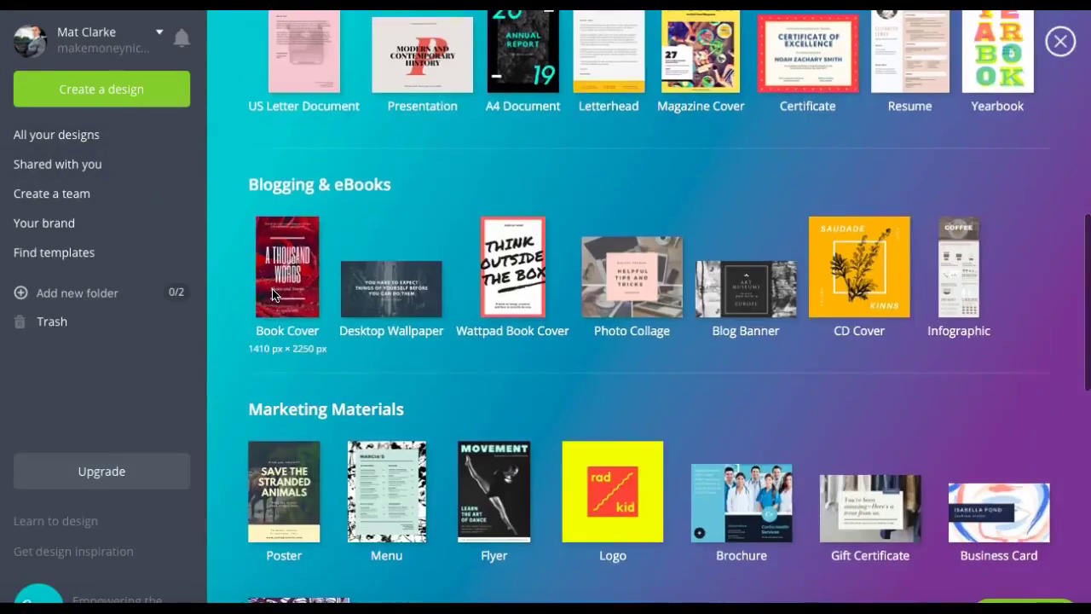
scroll(273, 294, down, 4)
scroll(273, 294, down, 5)
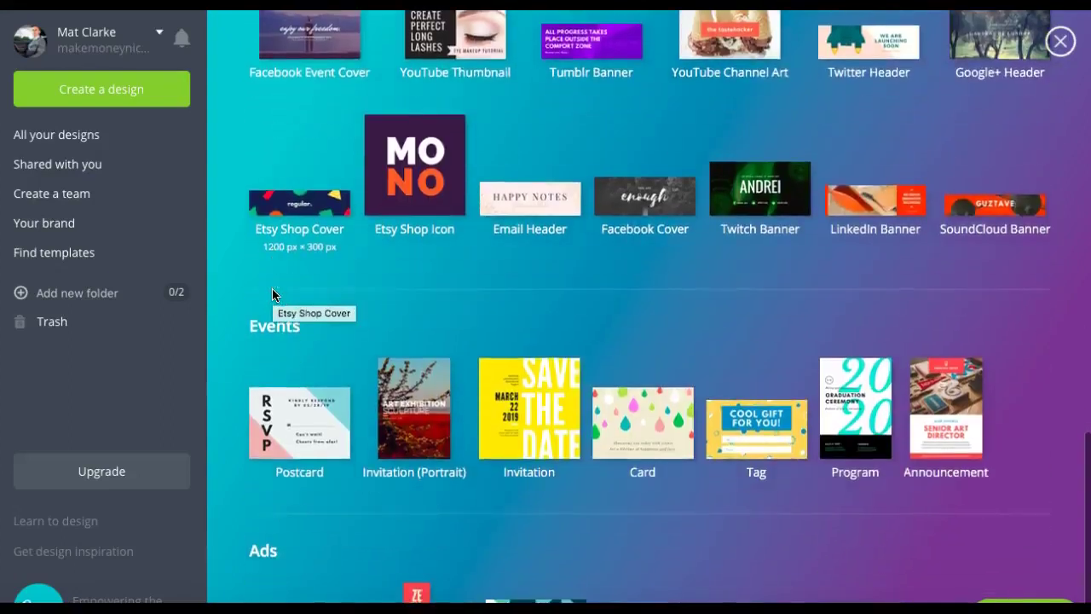
scroll(273, 294, down, 2)
click(490, 154)
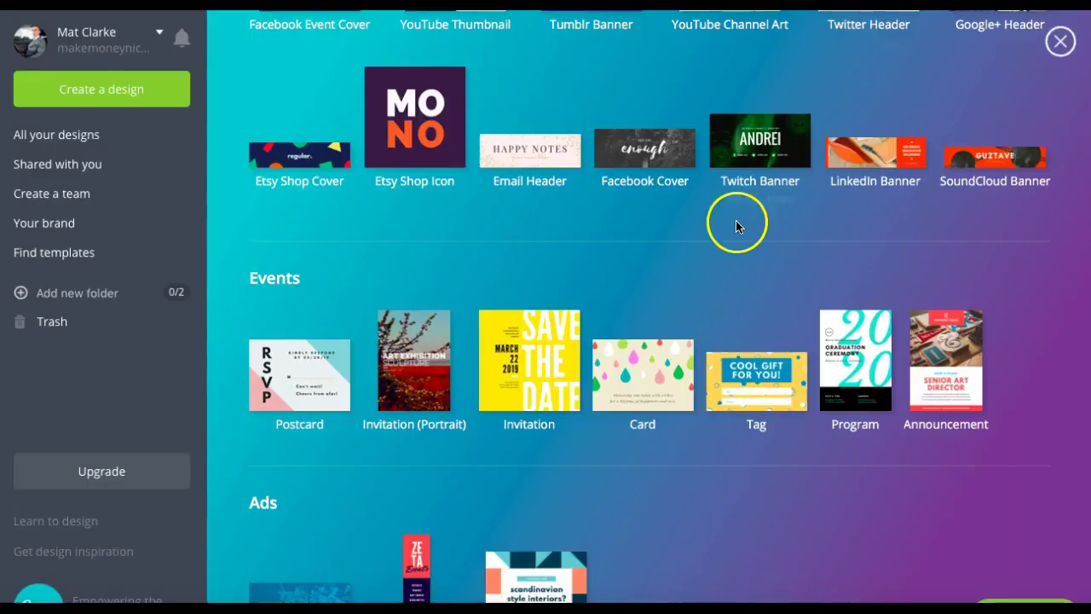
scroll(735, 220, down, 2)
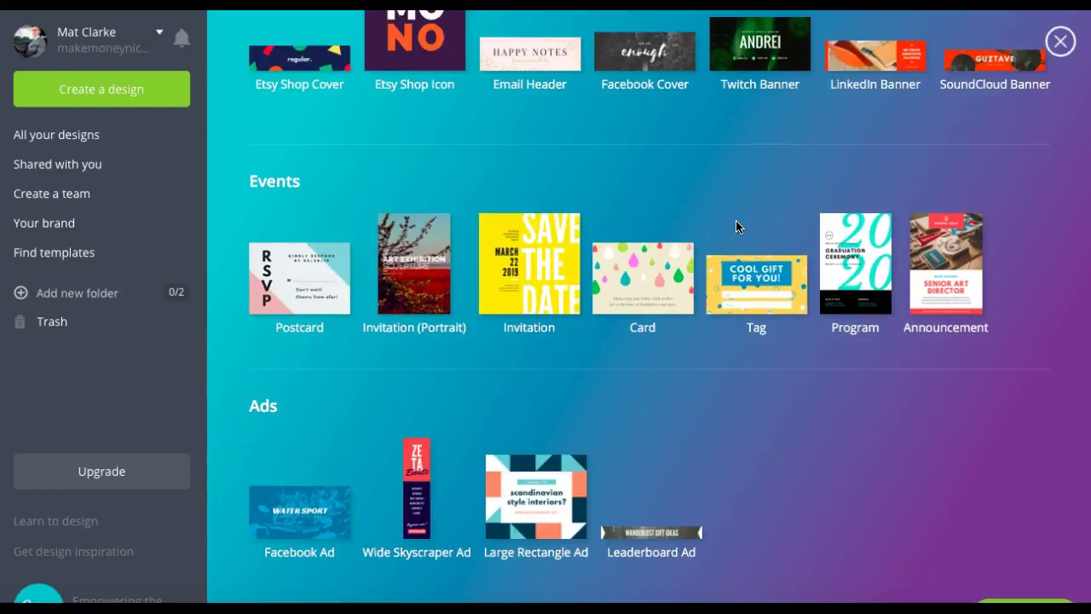
scroll(620, 335, up, 10)
scroll(621, 335, up, 3)
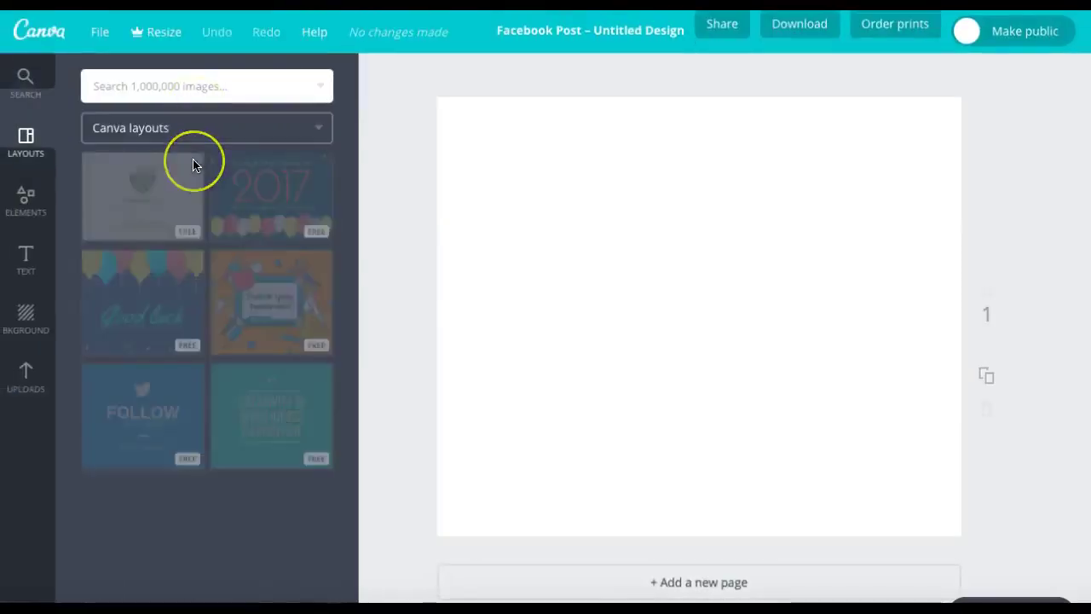
Look through the free Canva layouts offered for the Facebook post
scroll(192, 165, down, 3)
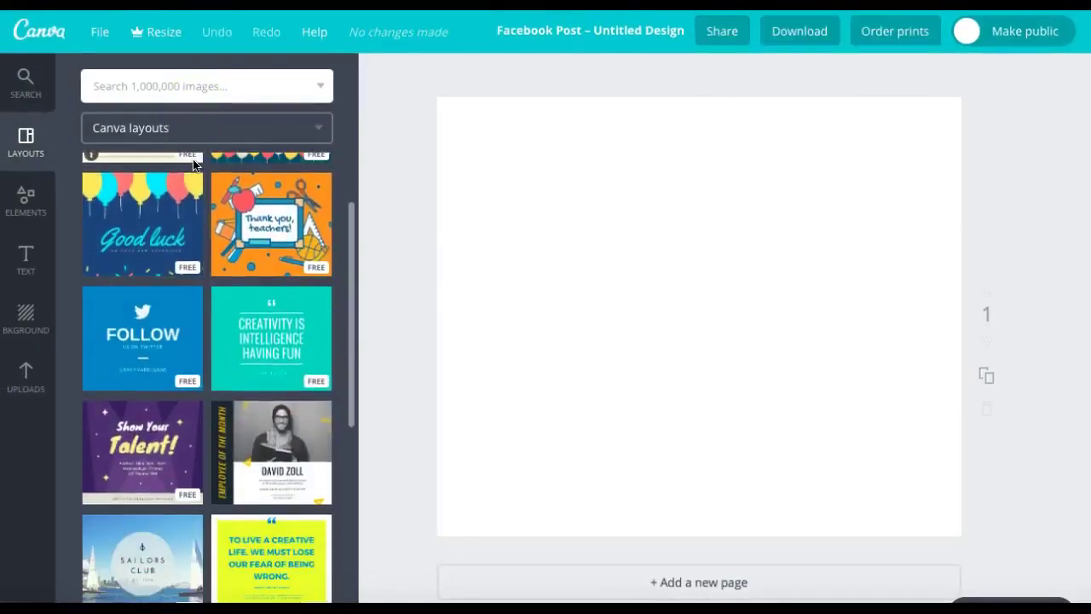
scroll(193, 161, down, 2)
click(118, 195)
scroll(153, 231, down, 1)
scroll(153, 230, down, 1)
scroll(153, 230, down, 10)
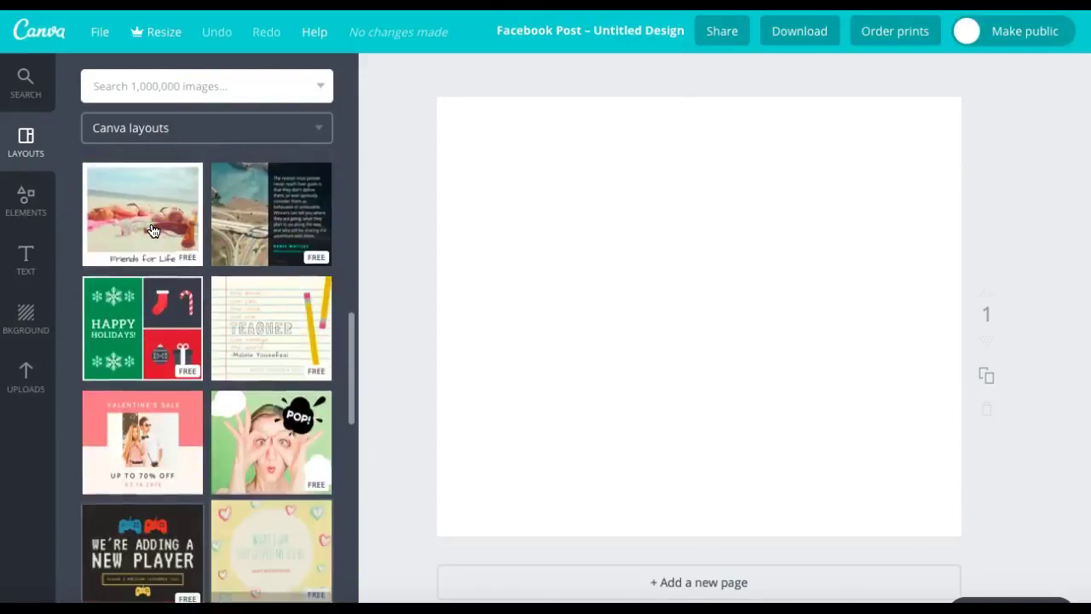
scroll(153, 230, down, 2)
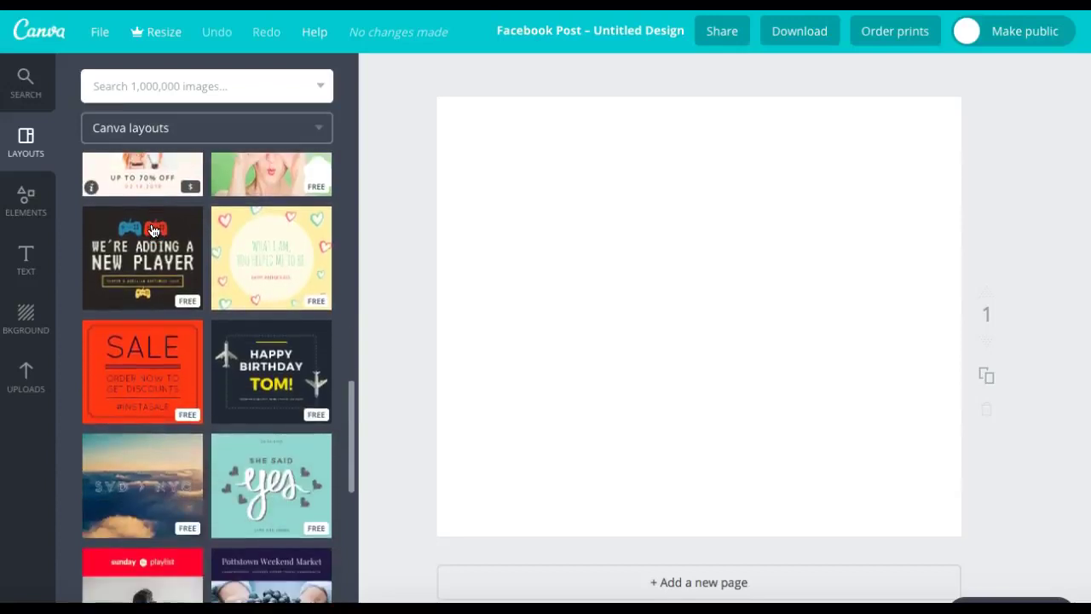
scroll(154, 230, down, 1)
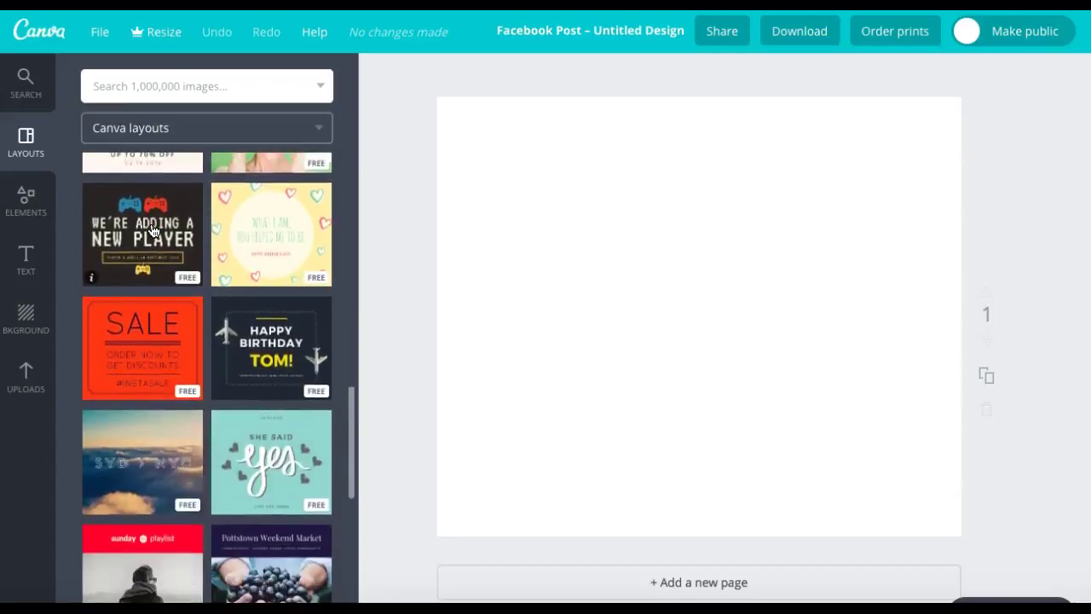
scroll(153, 230, down, 4)
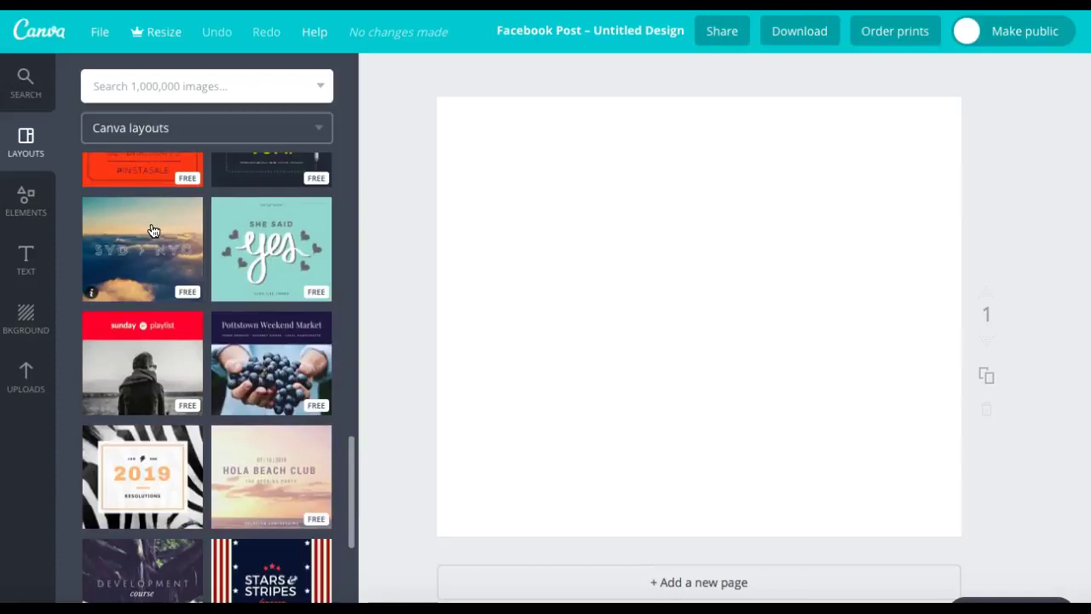
scroll(153, 230, up, 1)
scroll(123, 231, up, 10)
scroll(128, 237, up, 1)
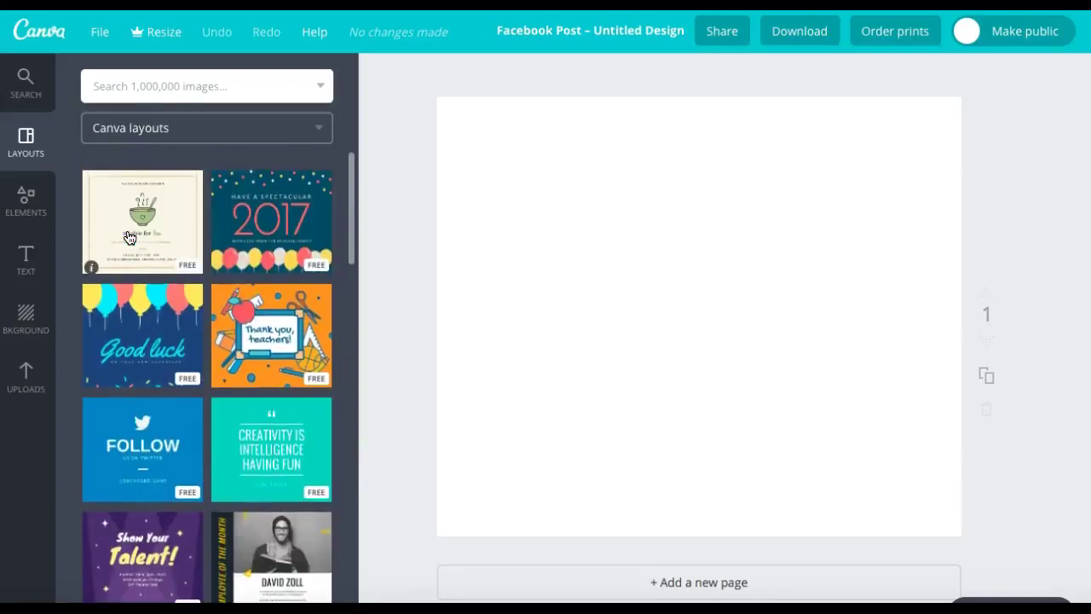
Apply the blue FOLLOW US ON TWITTER layout to the blank Facebook post
scroll(129, 237, down, 20)
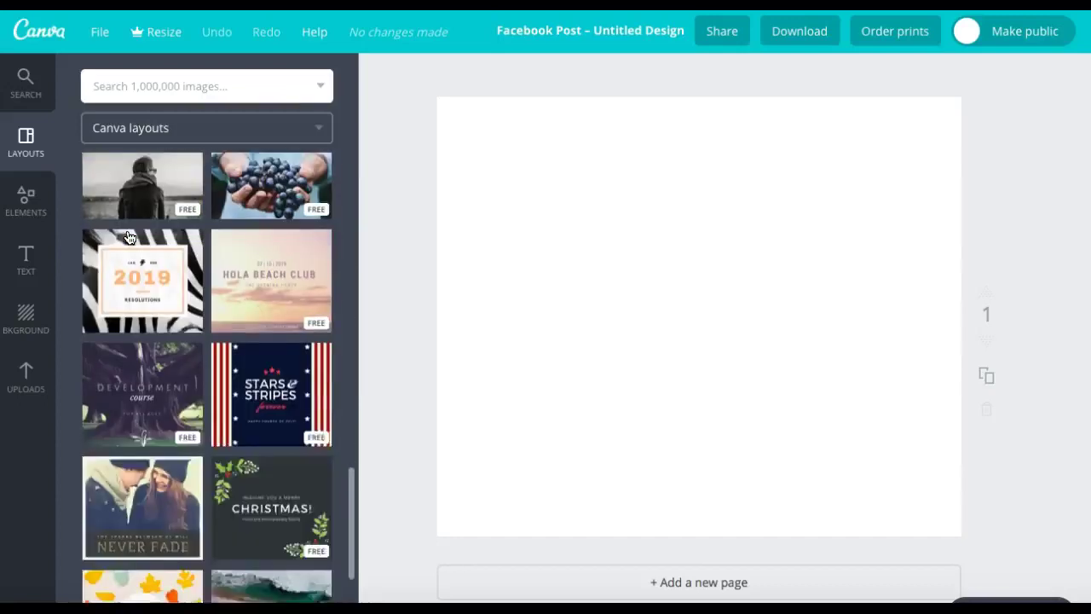
scroll(128, 236, up, 20)
scroll(129, 237, down, 5)
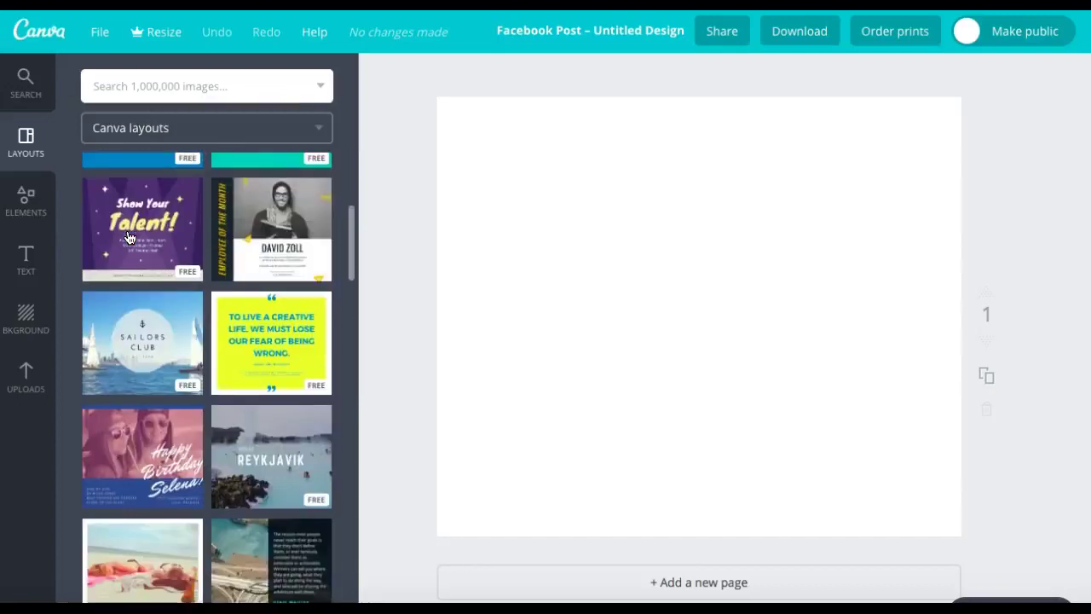
scroll(129, 237, up, 1)
click(143, 213)
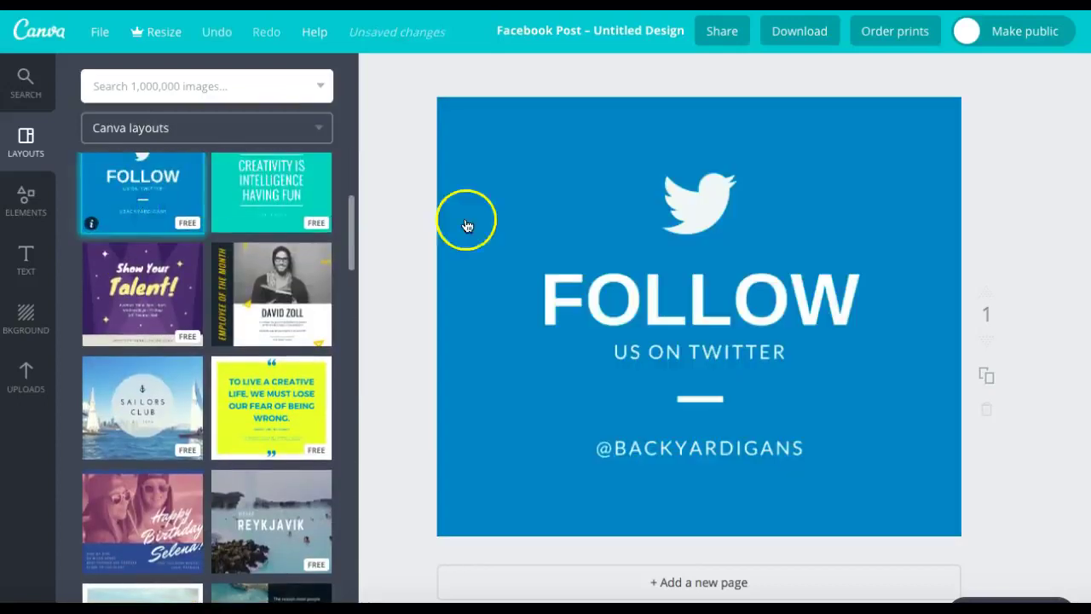
Delete the white Twitter bird above the FOLLOW heading
click(717, 205)
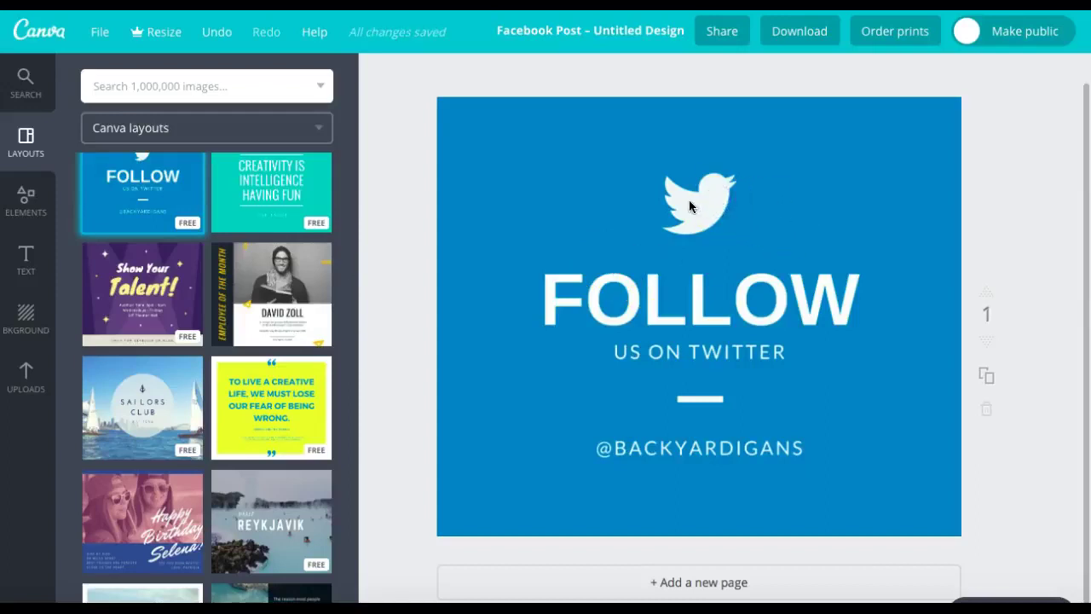
click(687, 207)
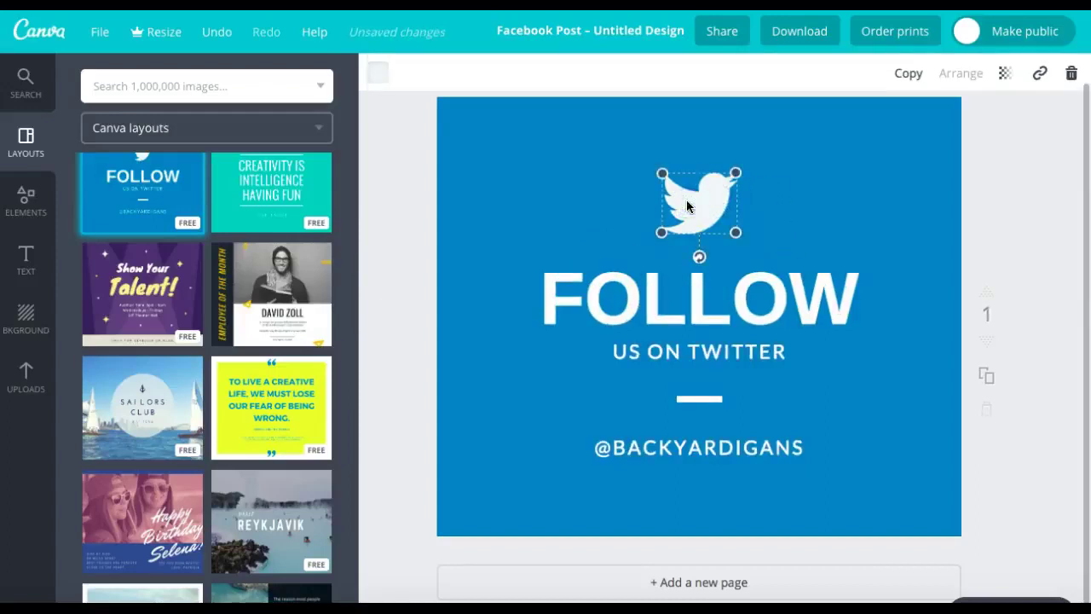
key(Delete)
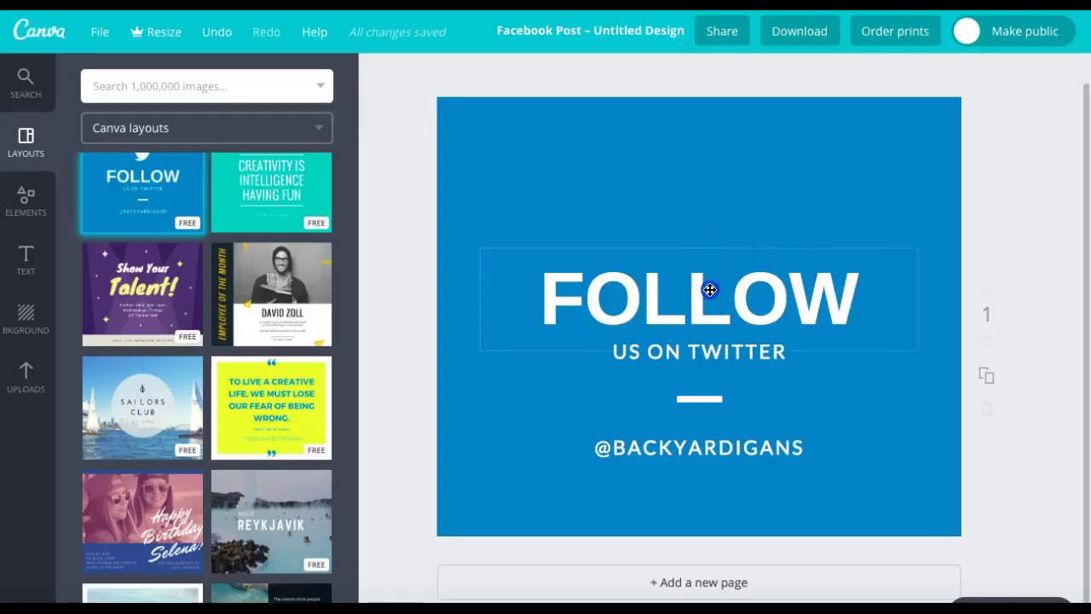
Replace the FOLLOW heading text with 41,000
double_click(709, 290)
text(4)
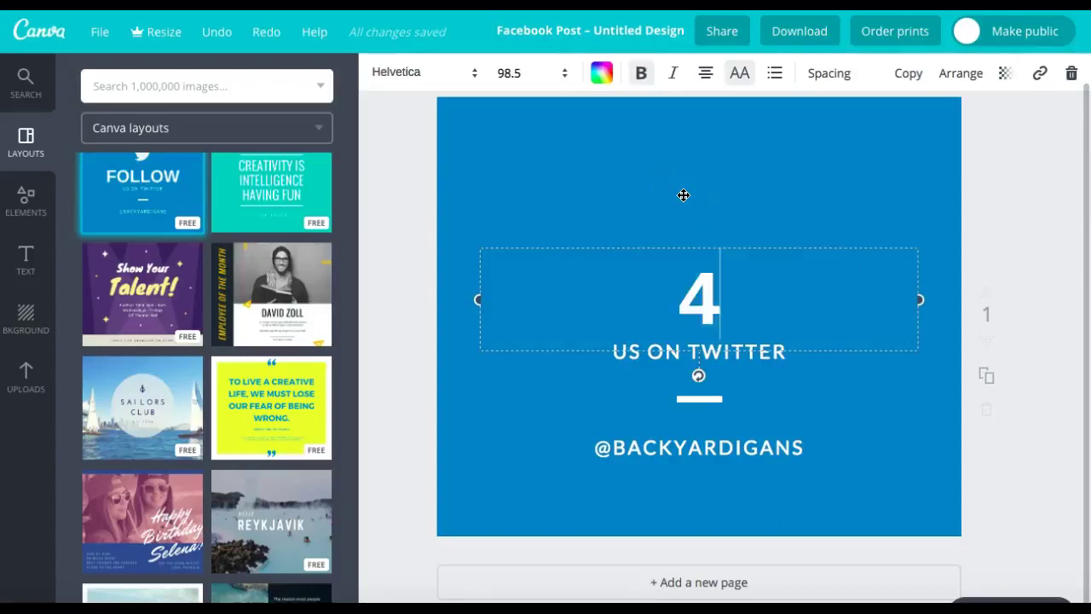
text(1,000)
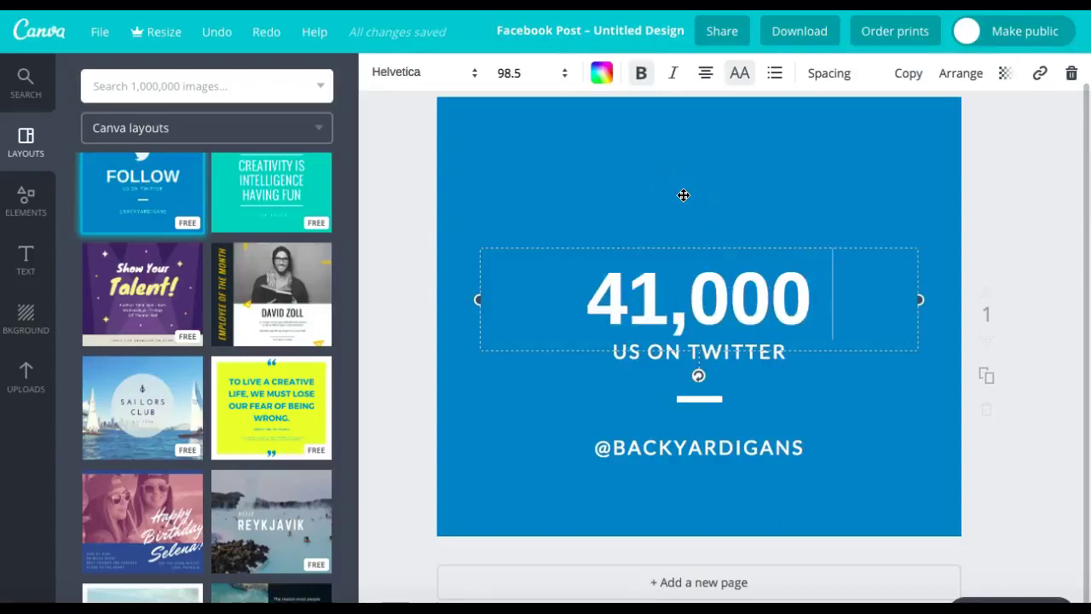
Try adding VIEWS after 41,000 in the heading and remove the word again
text( VIEWS)
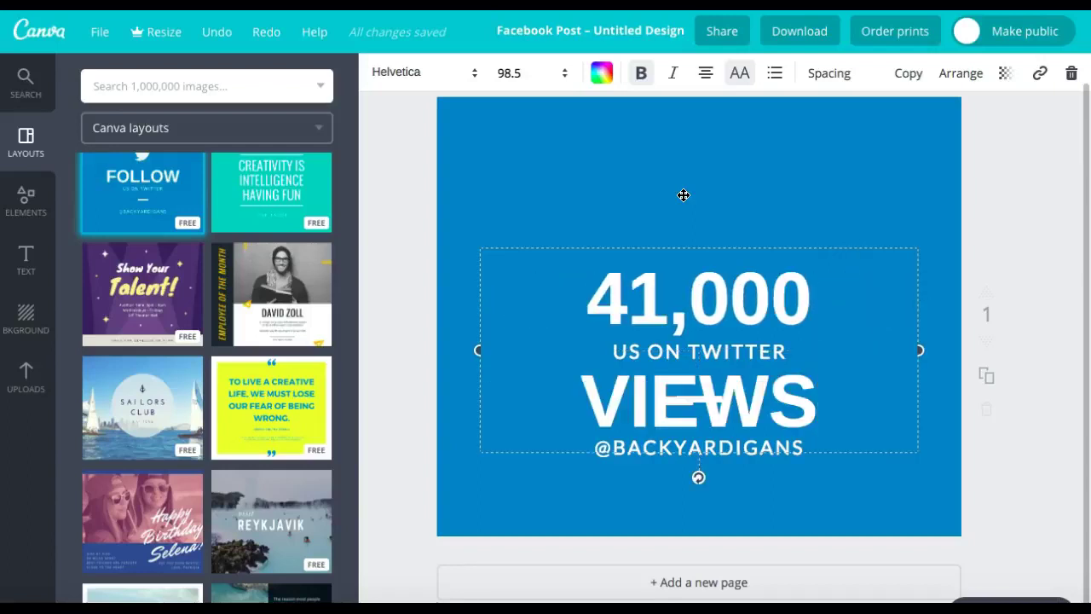
key(BackSpace)
key(BackSpace)
key(BackSpace)
key(BackSpace)
key(BackSpace)
key(BackSpace)
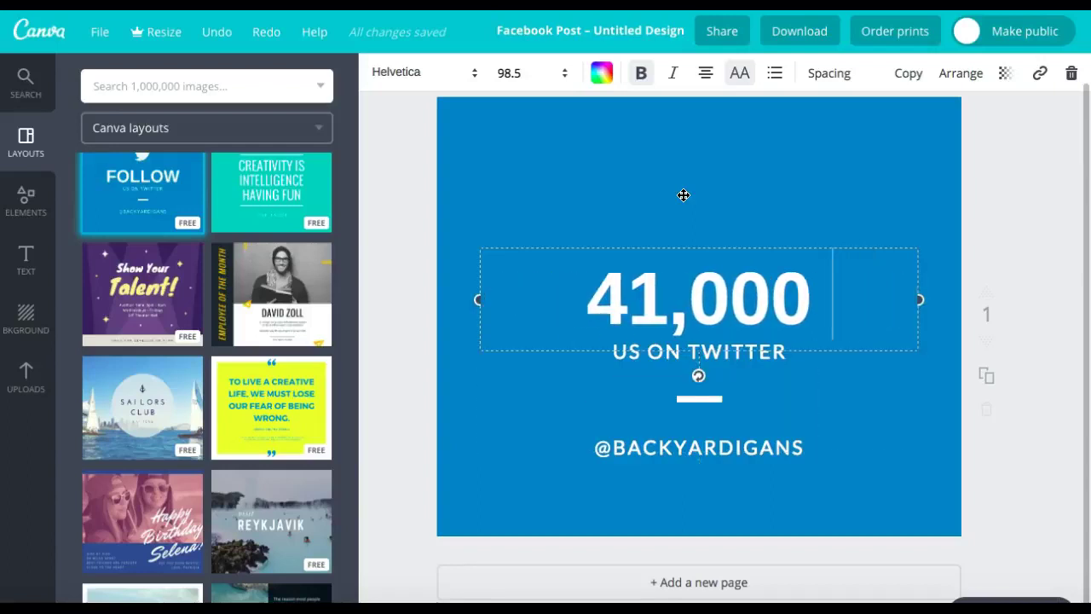
Replace the US ON TWITTER line below the heading with REAL VIEWS
click(646, 247)
click(557, 406)
click(696, 353)
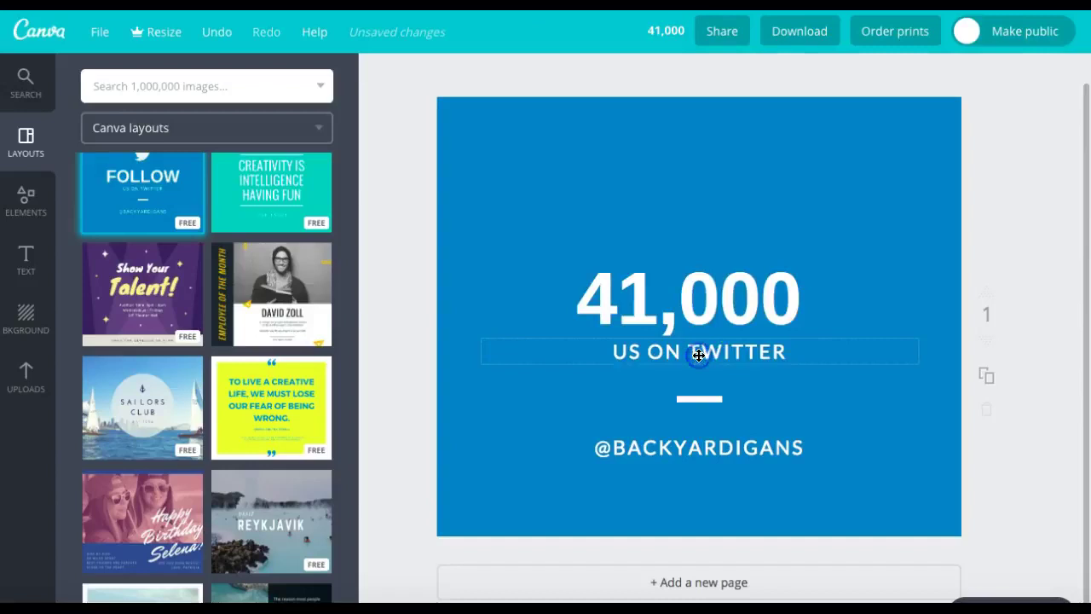
double_click(698, 356)
text(REAL)
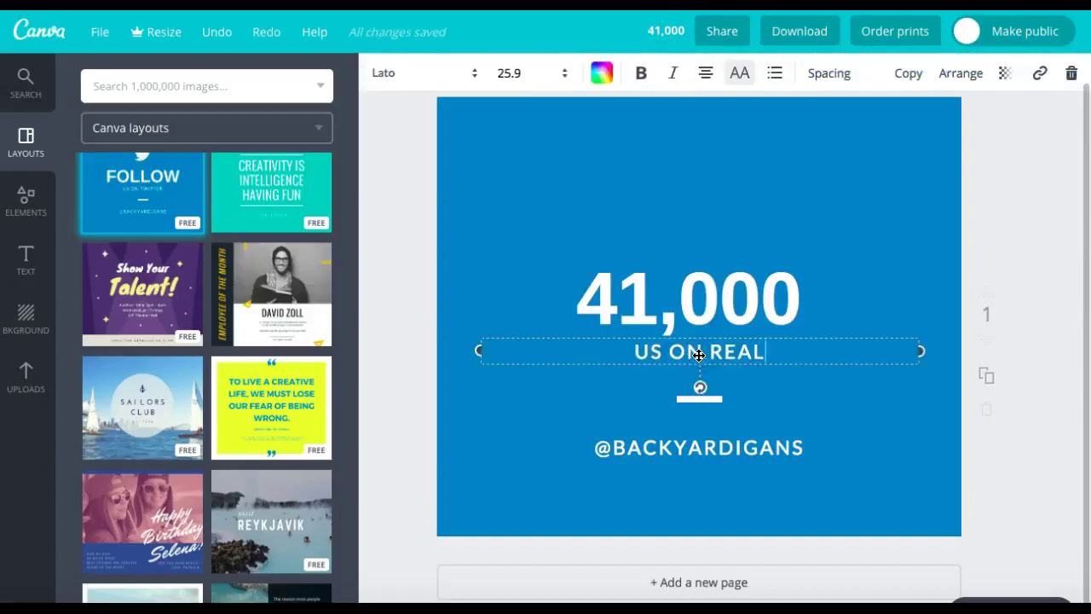
key(BackSpace)
key(BackSpace)
key(BackSpace)
key(BackSpace)
key(BackSpace)
key(BackSpace)
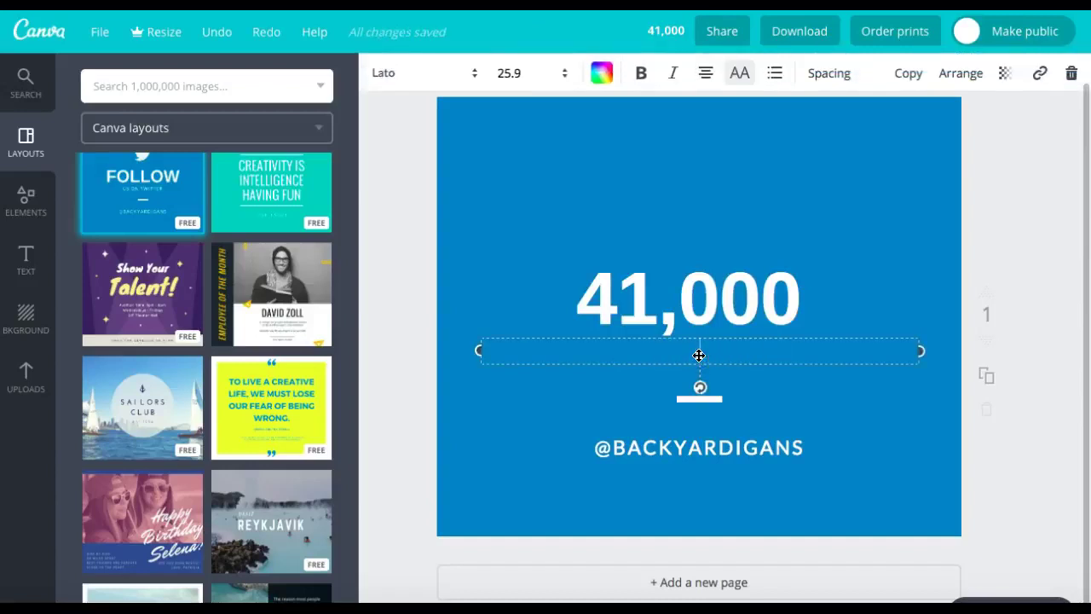
text(REAL VIEWS)
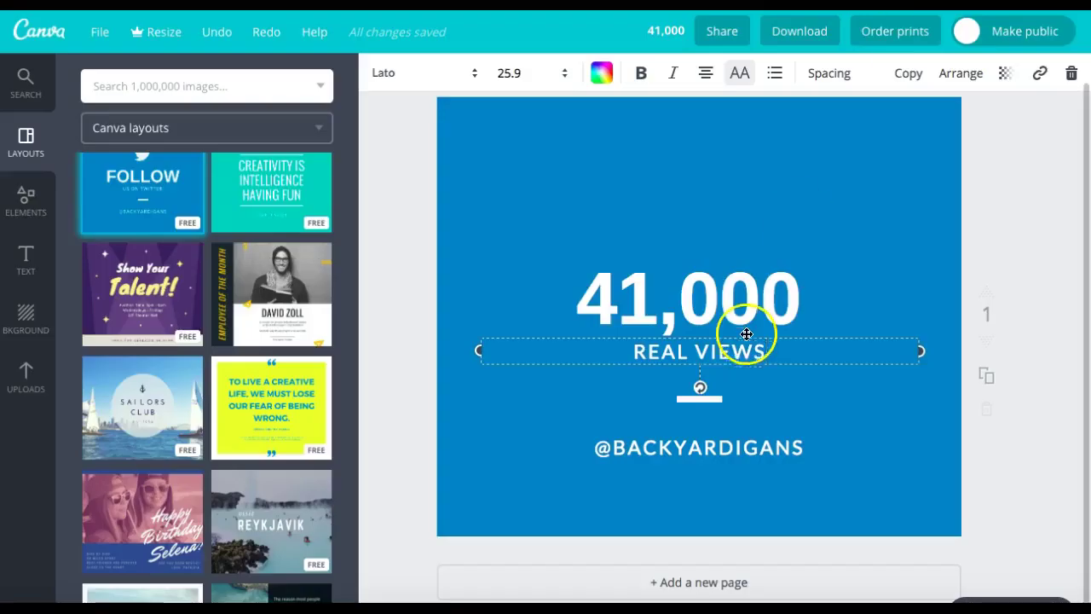
click(707, 452)
double_click(713, 449)
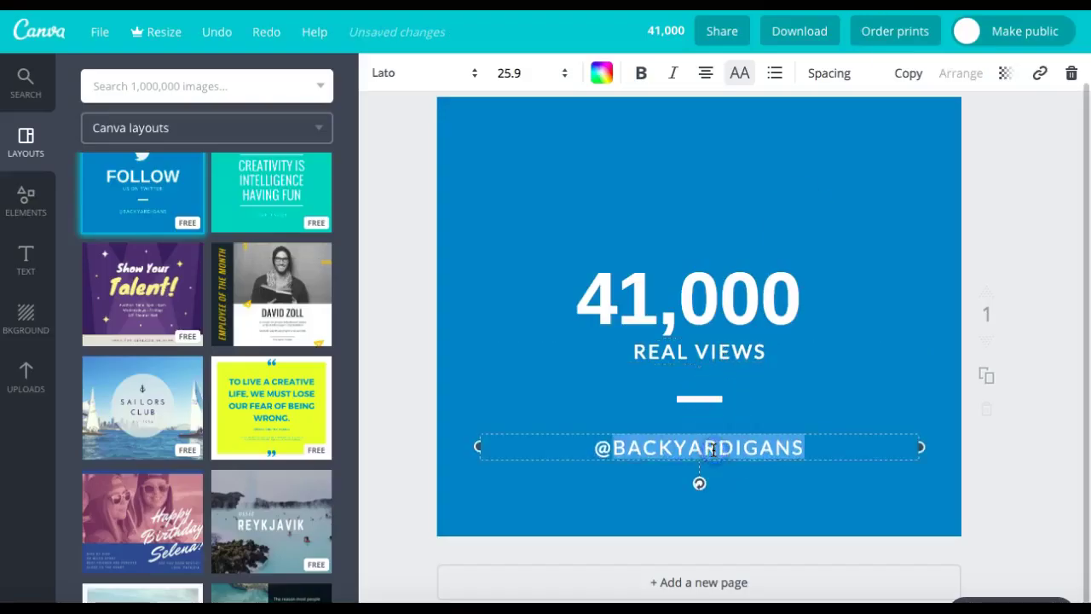
key(BackSpace)
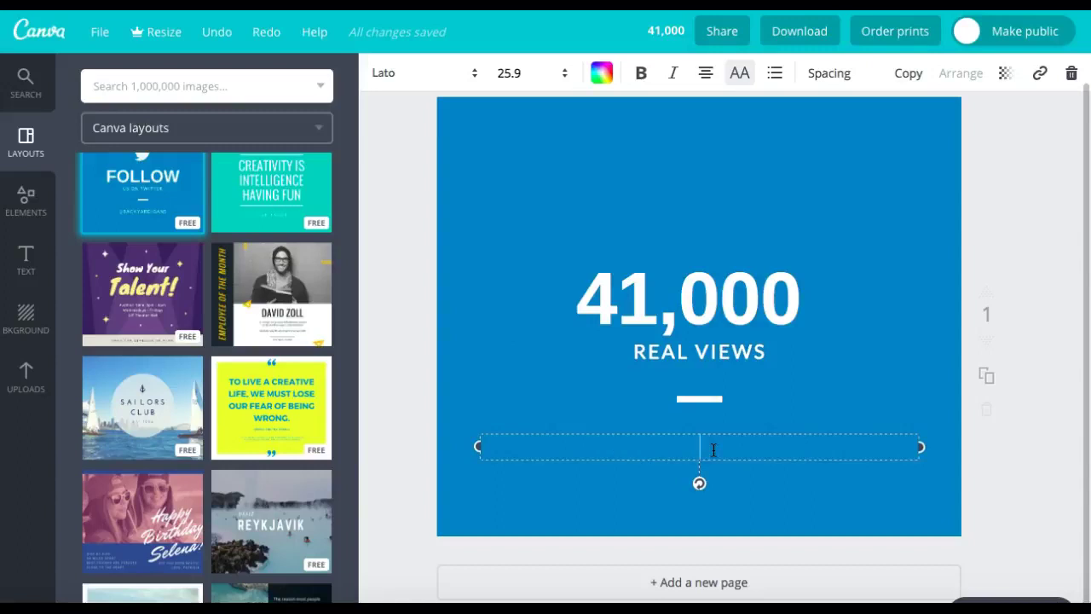
text(SOCIAL MEDIA)
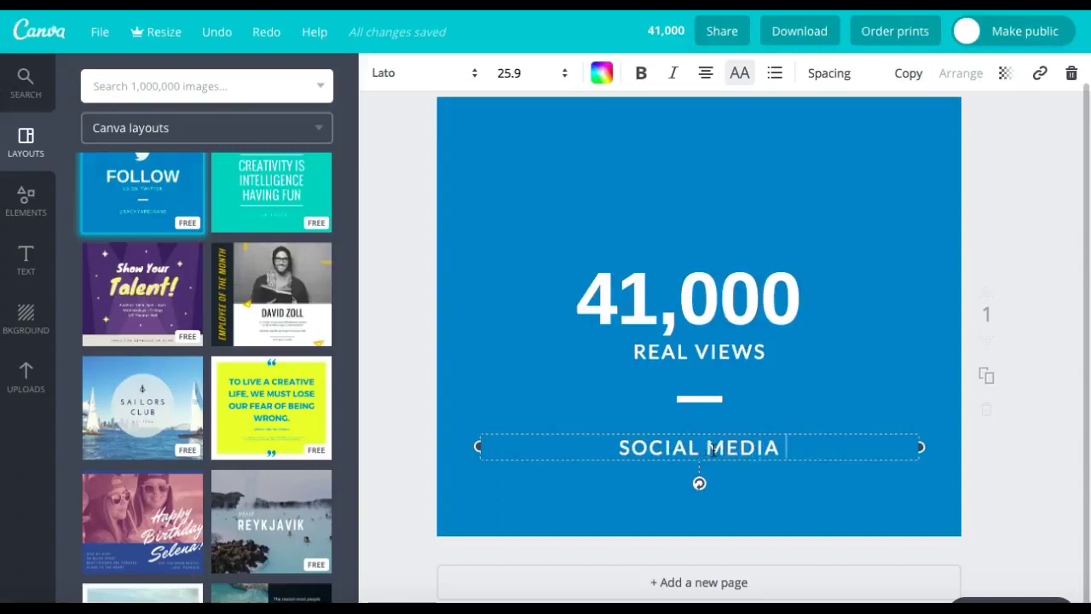
text( SEARCH ENGINE)
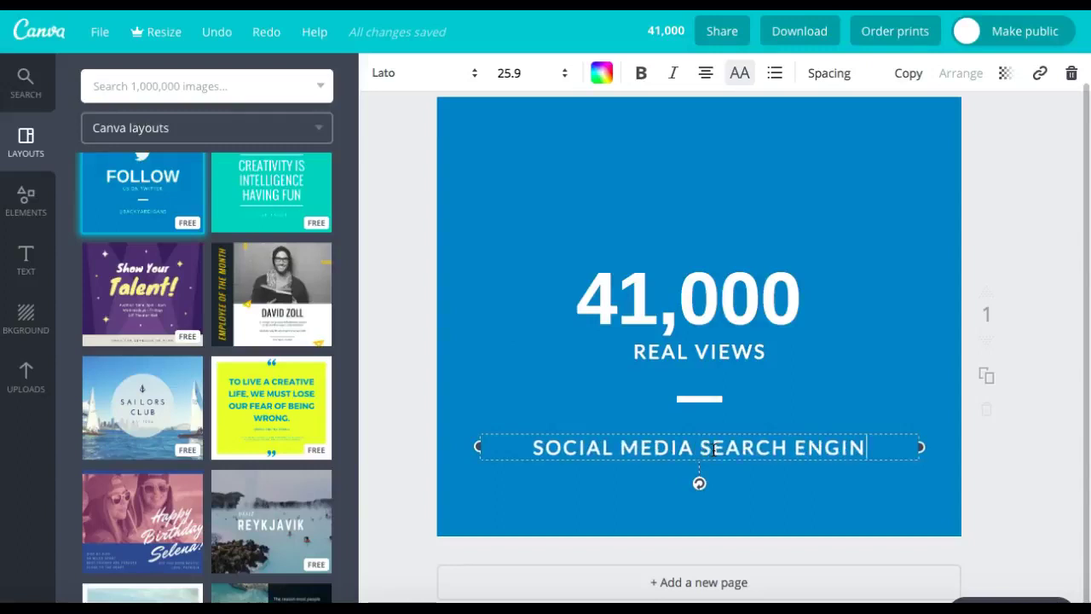
click(759, 486)
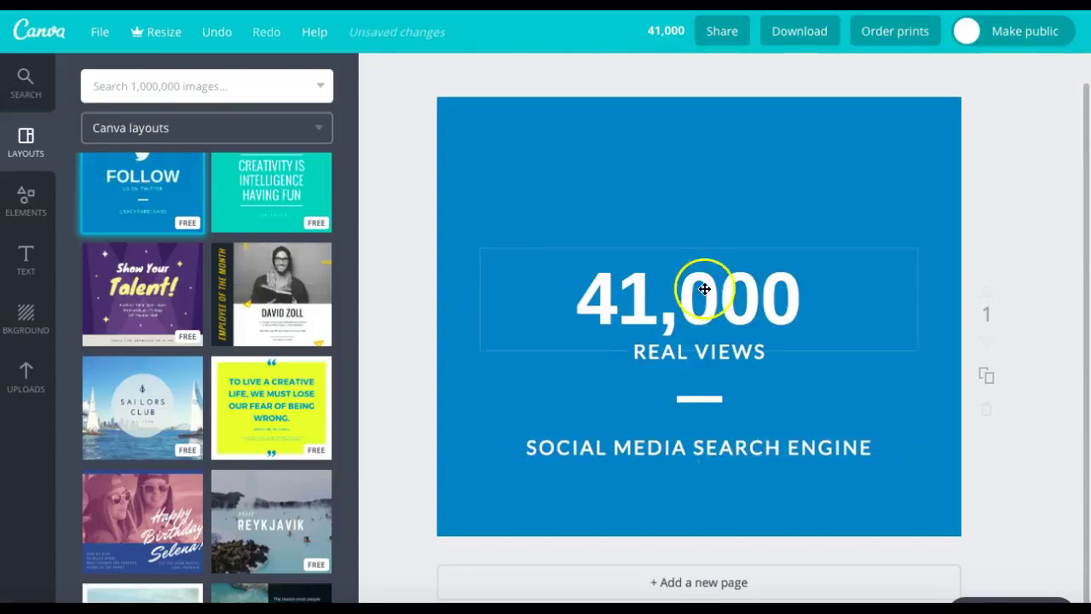
Move the 41,000 heading, the REAL VIEWS line, the white bar and the SOCIAL MEDIA SEARCH ENGINE line higher on the graphic
drag(704, 289, 705, 211)
drag(705, 339, 695, 282)
click(701, 390)
click(699, 349)
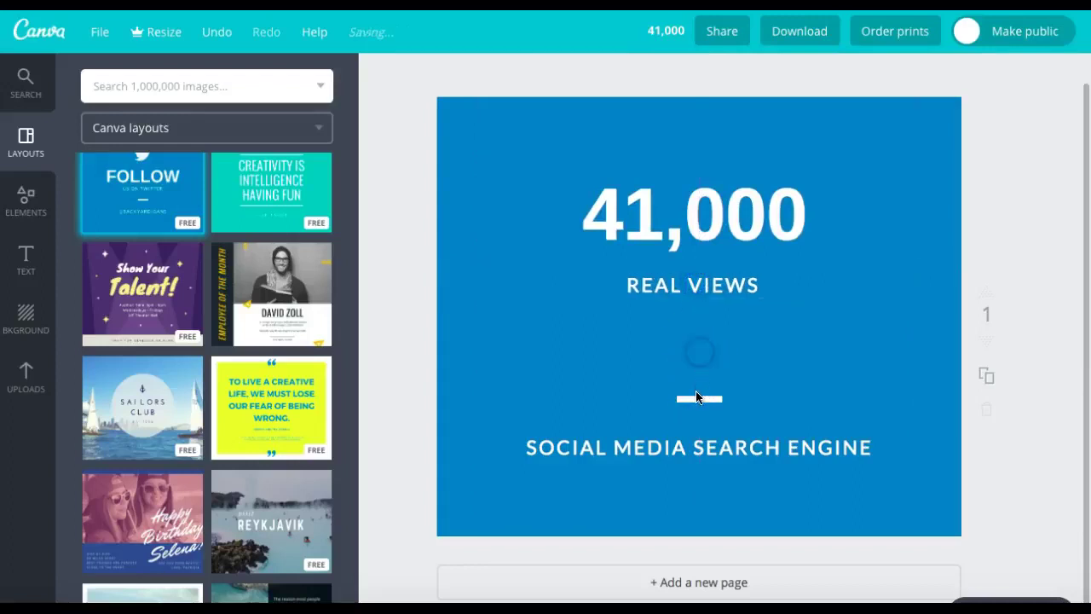
drag(695, 398, 690, 339)
click(695, 471)
drag(701, 450, 704, 390)
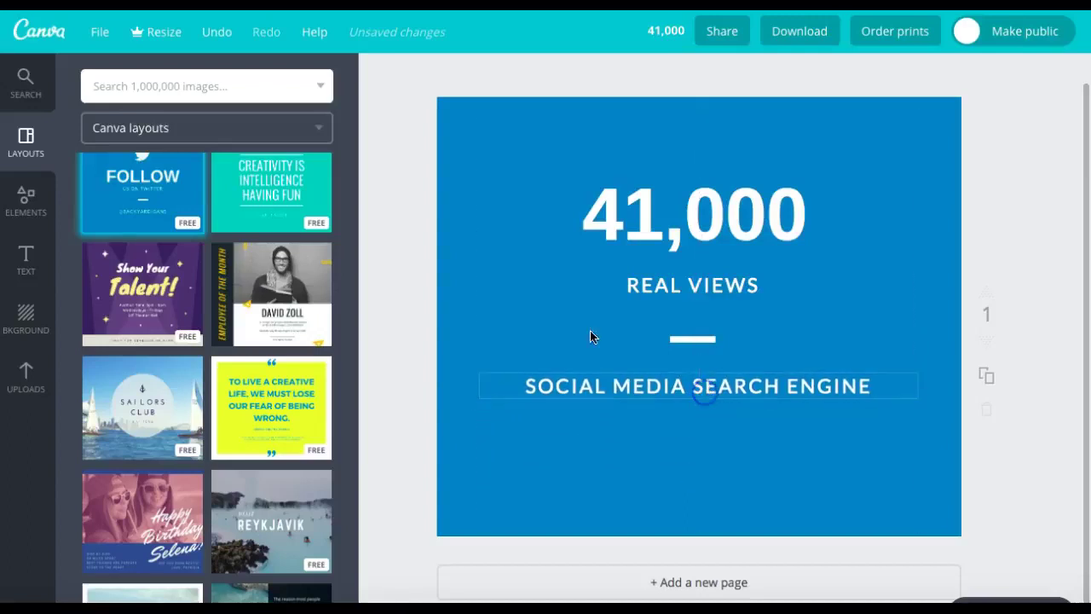
Add a subheading text and place it centred near the bottom edge of the graphic
click(34, 272)
click(146, 225)
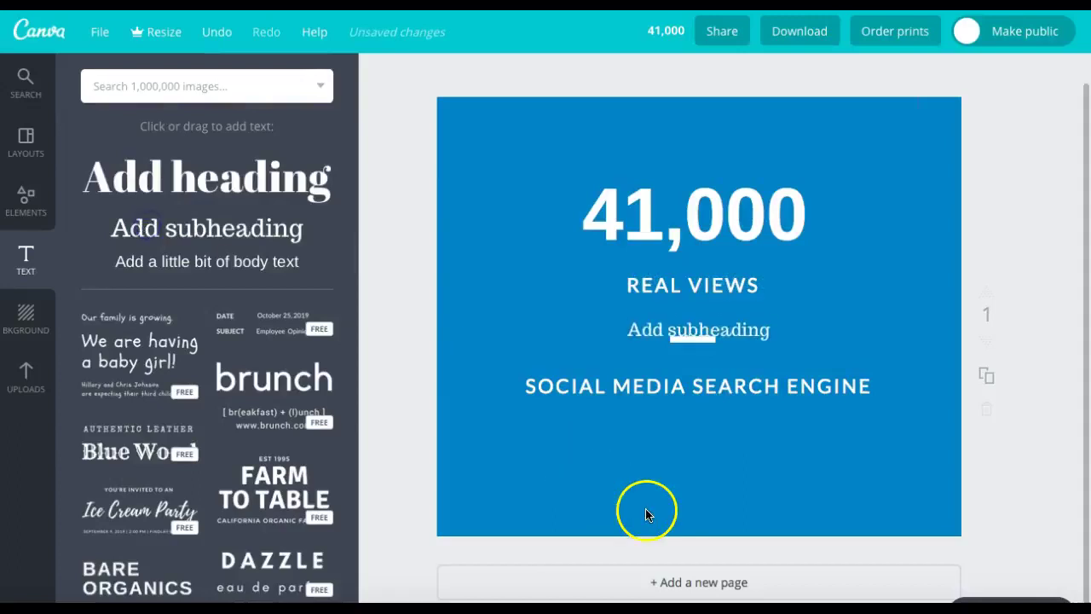
click(721, 333)
drag(710, 333, 703, 521)
click(467, 336)
drag(682, 333, 689, 510)
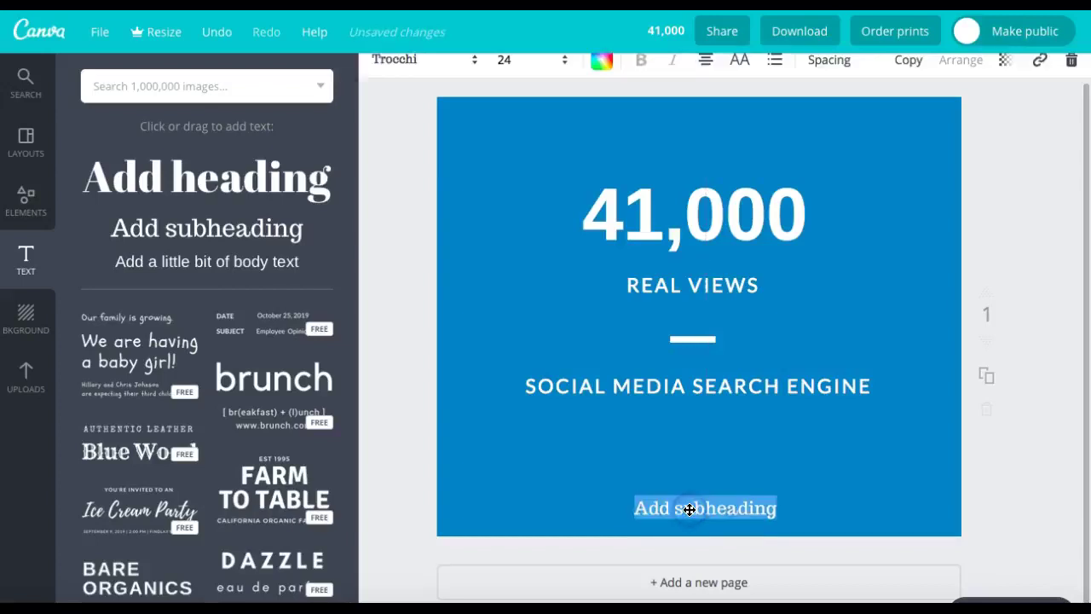
Replace the placeholder subheading with the seller's username and nudge it slightly higher on the graphic
double_click(690, 509)
text(Robert)
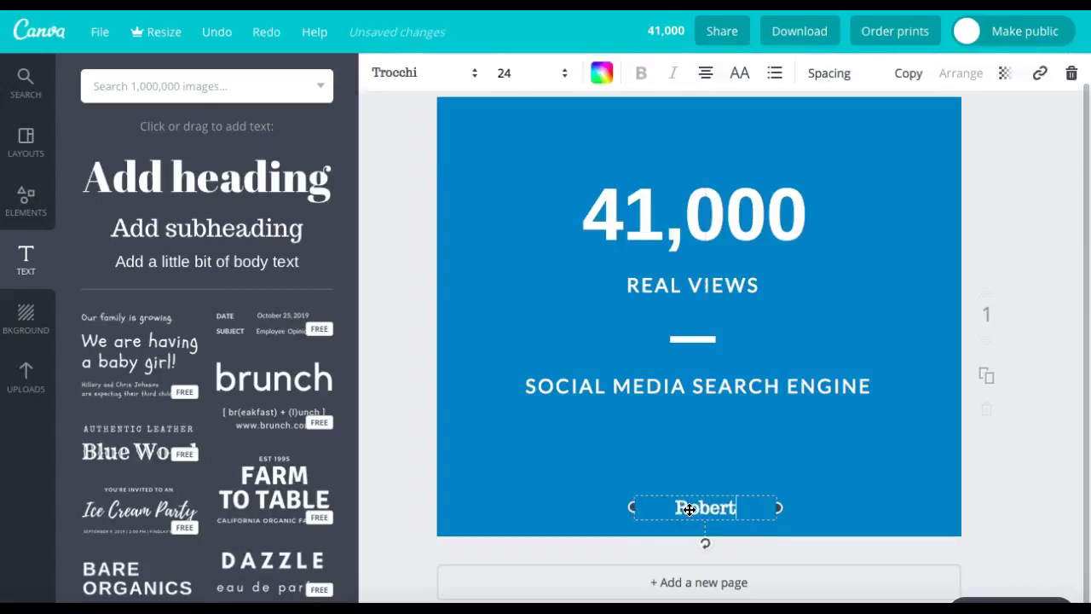
text(12344321)
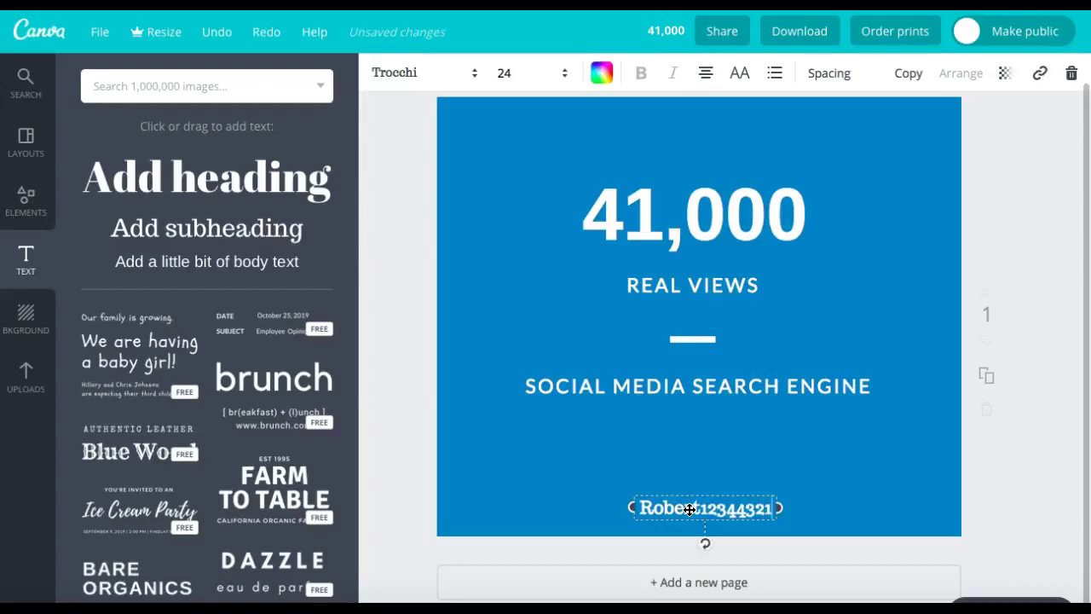
click(843, 461)
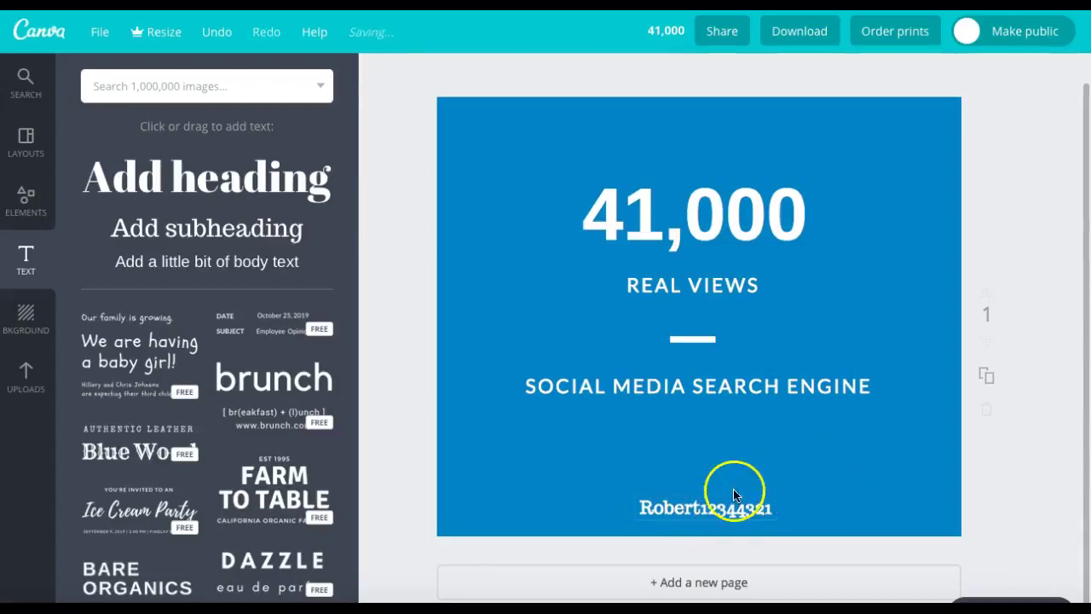
drag(750, 508, 754, 504)
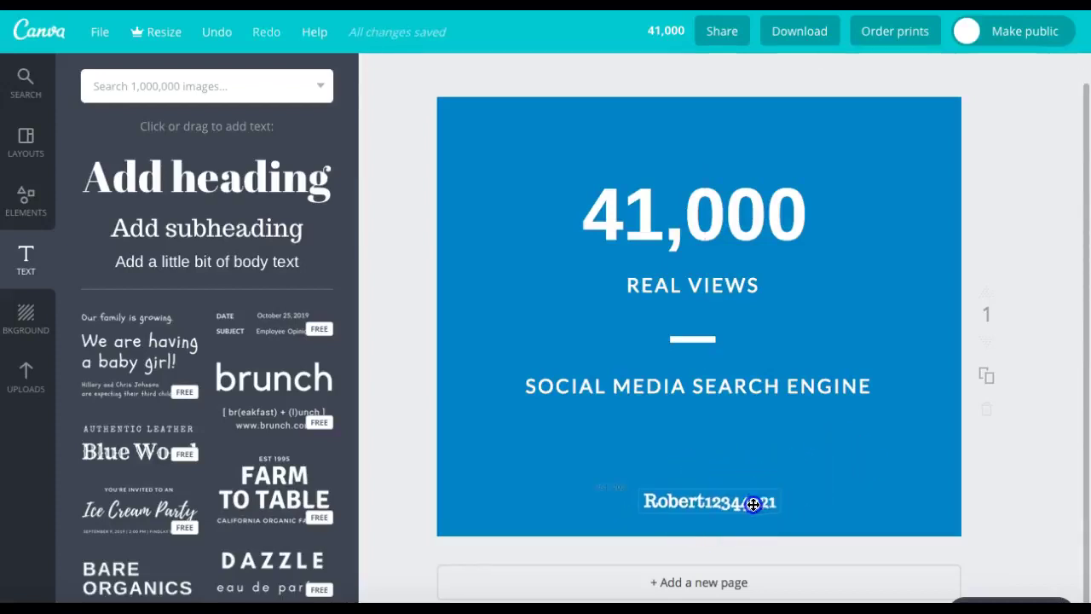
click(825, 477)
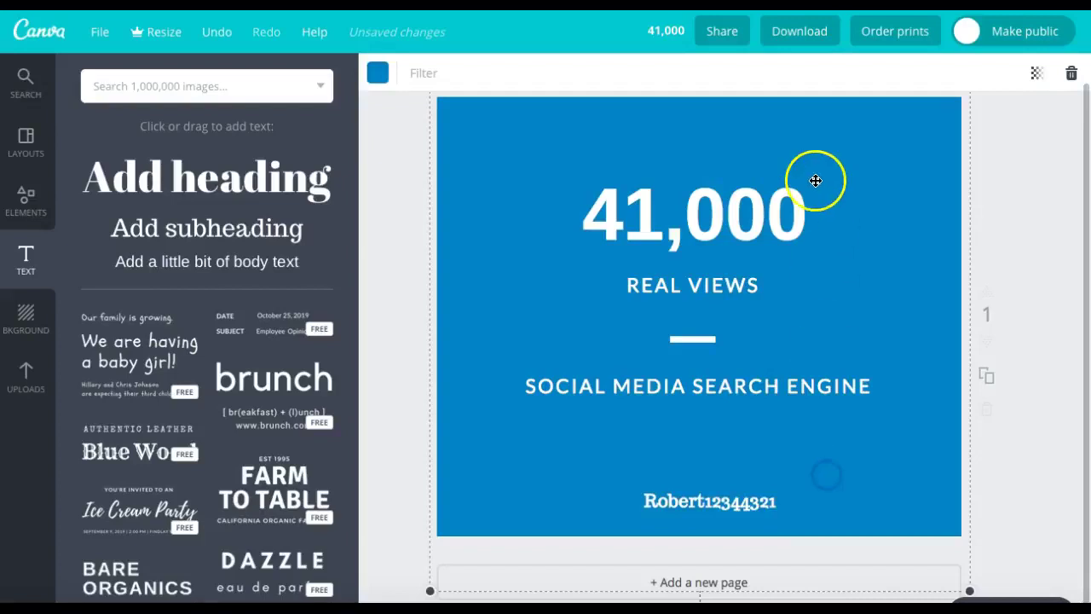
Download the finished design as a PNG file
click(808, 32)
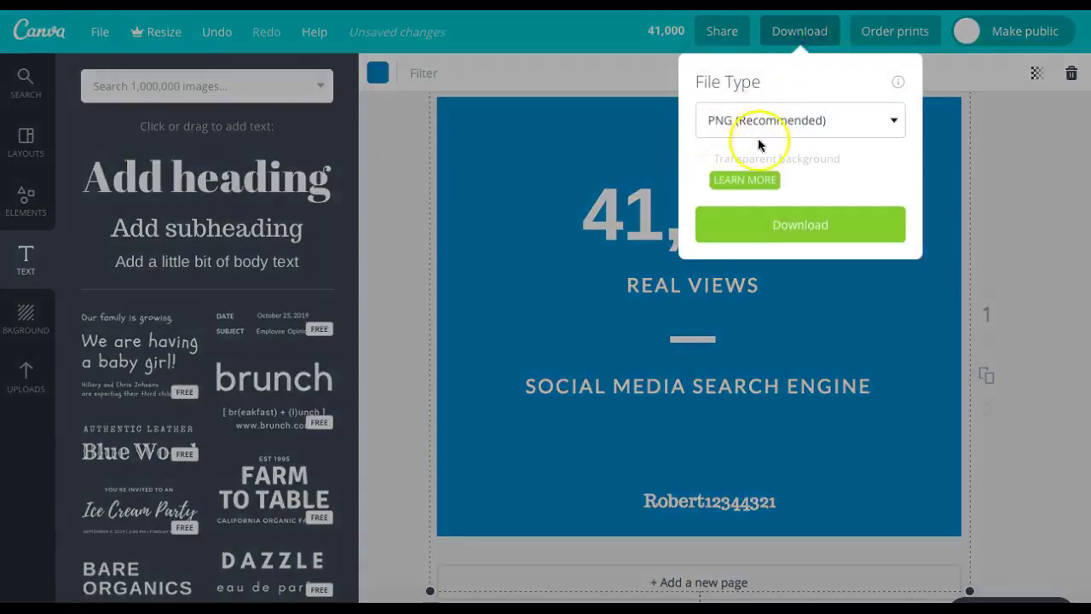
click(782, 228)
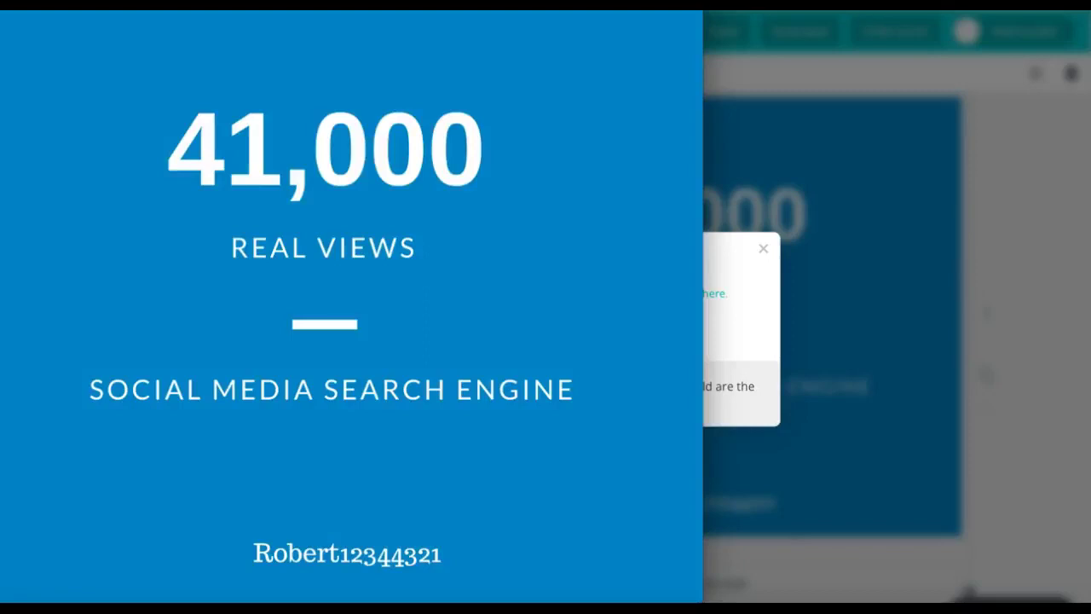
Save and close the opened image, and check for 41,000.png in the Downloads folder
click(64, 5)
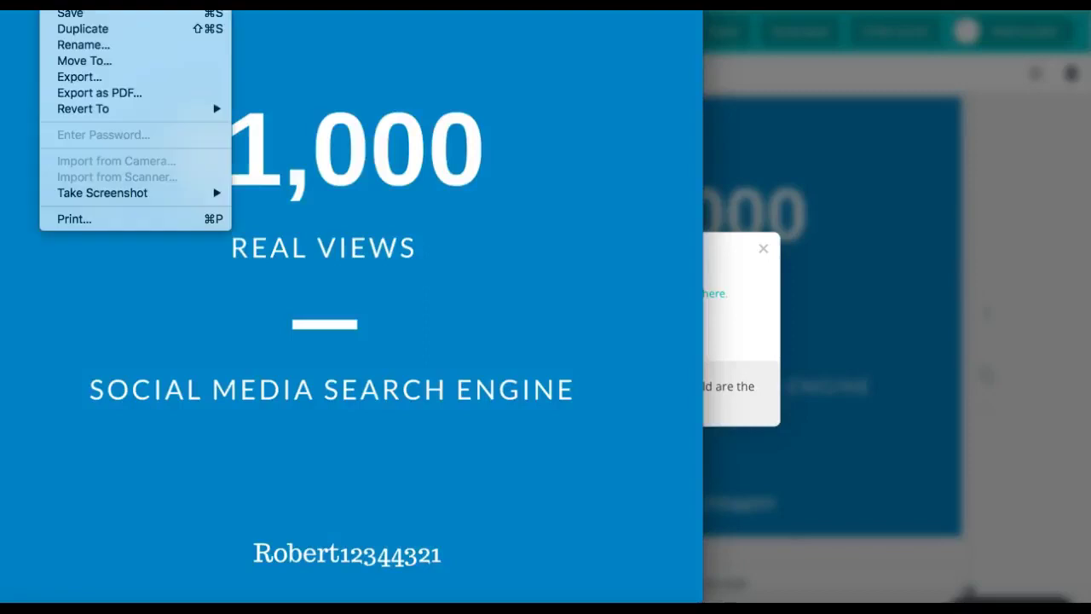
click(70, 13)
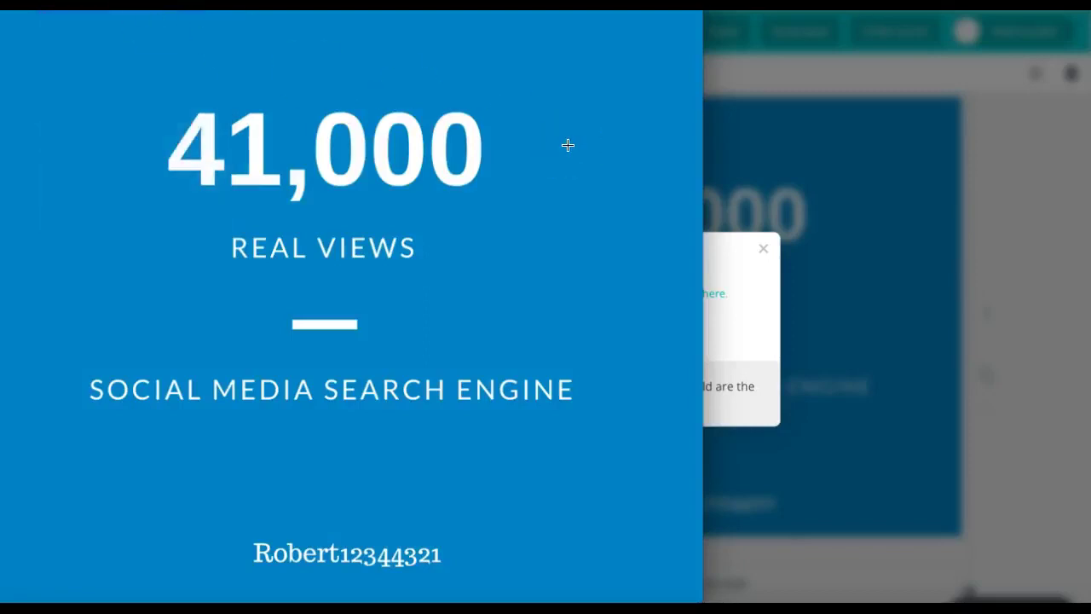
click(64, 5)
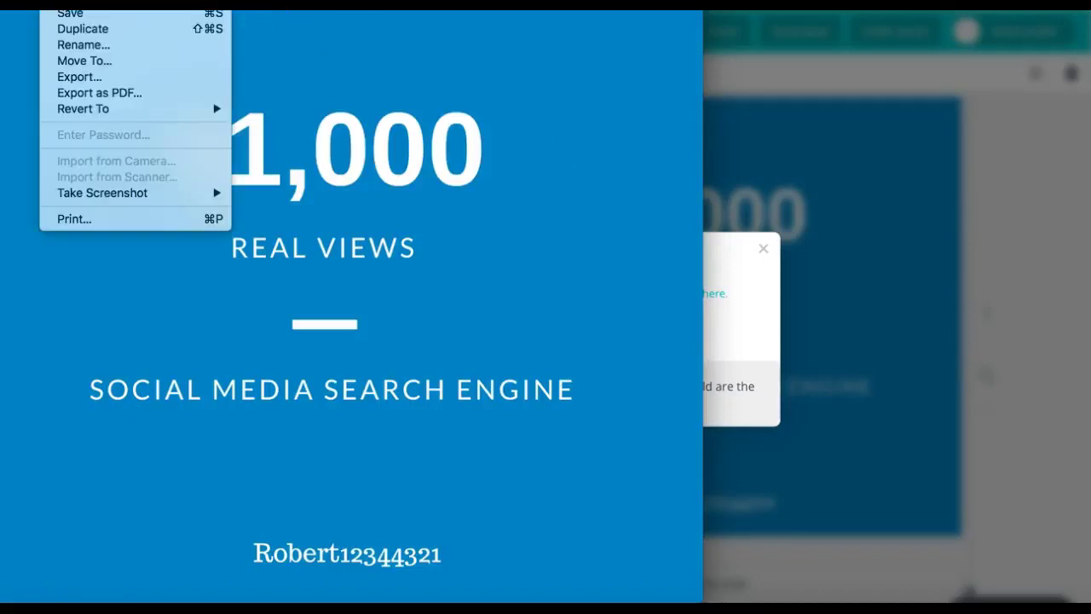
click(81, 20)
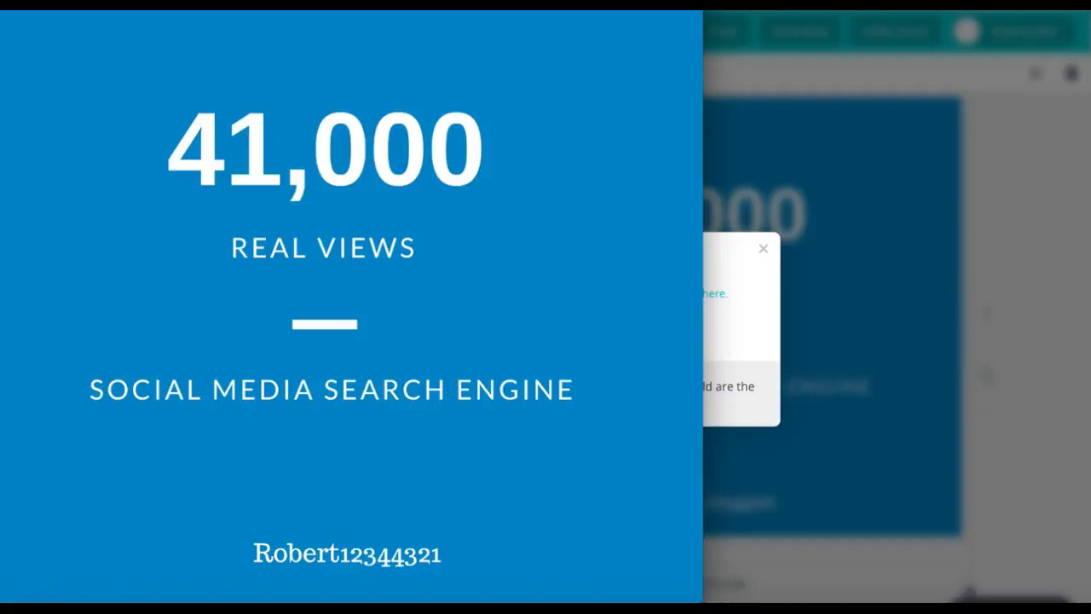
key(super+w)
key(super+w)
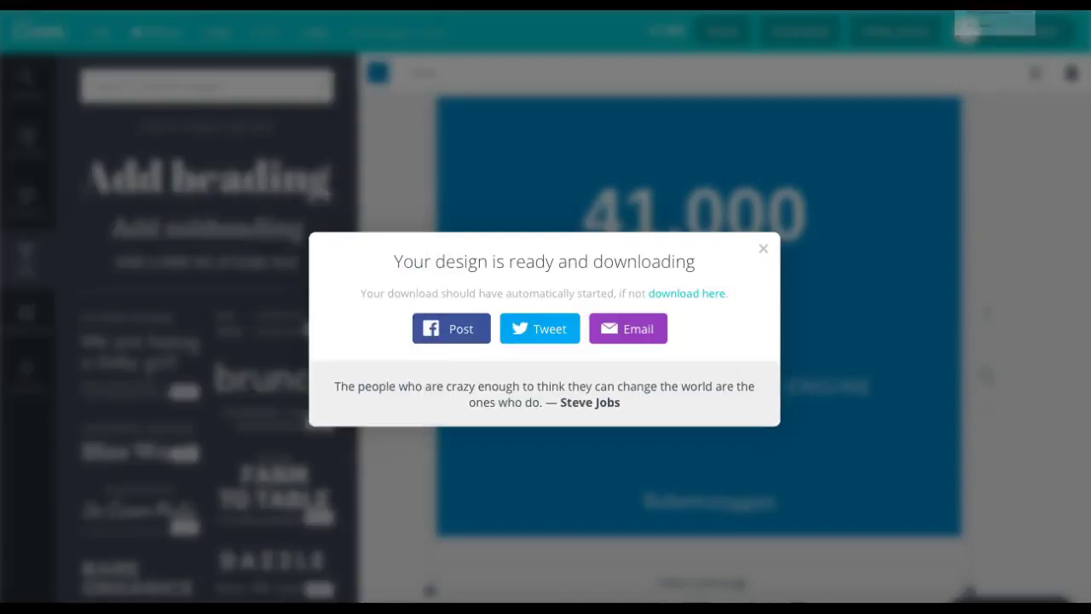
click(993, 12)
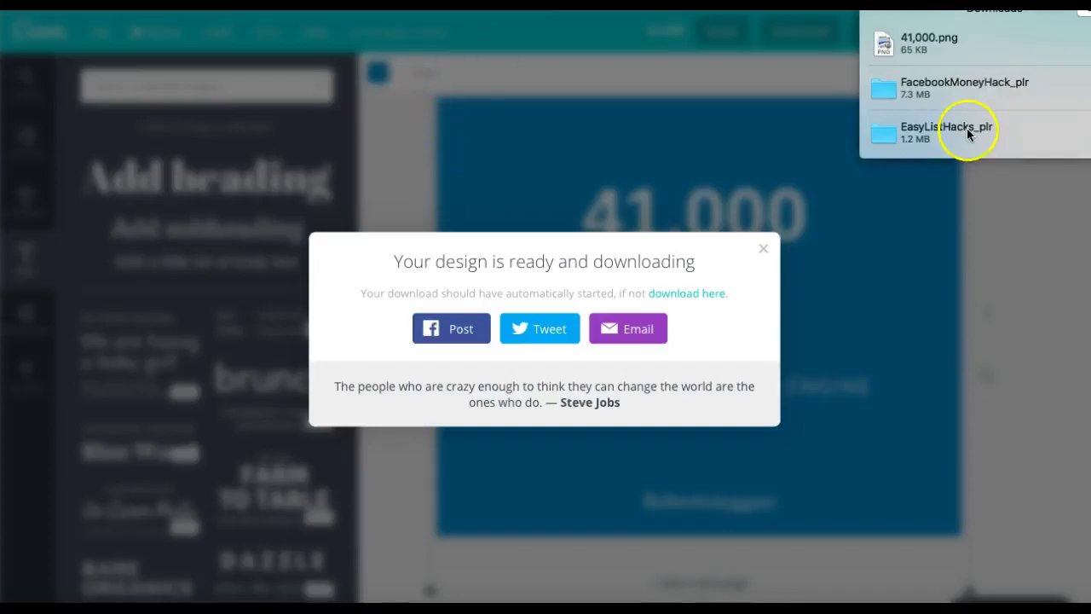
click(721, 196)
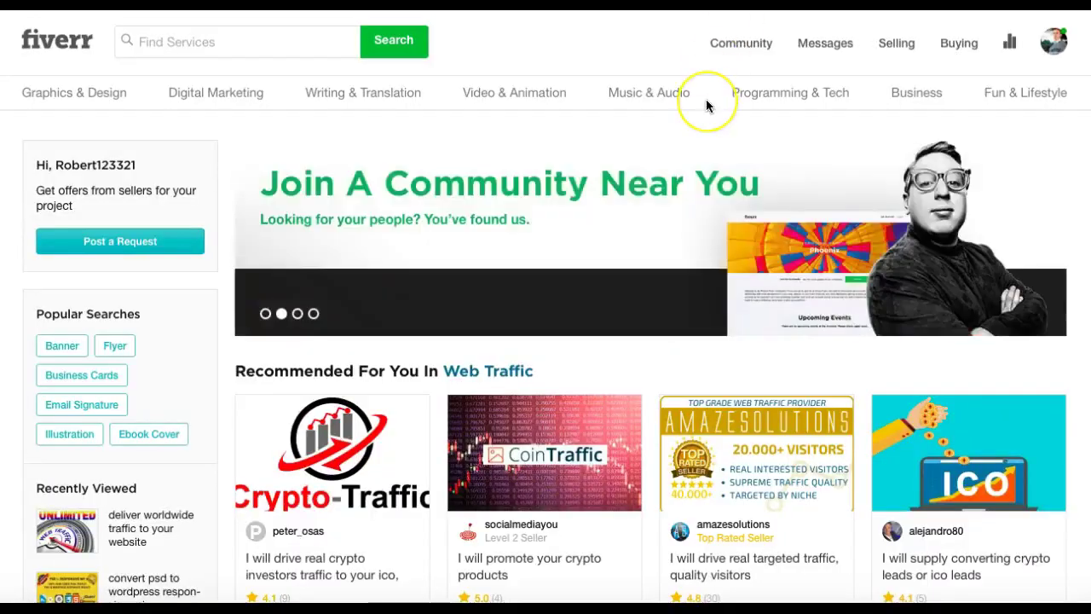
Switch to Fiverr and open the draft gig "send 41,000 web traffic worldwide" for editing
click(910, 52)
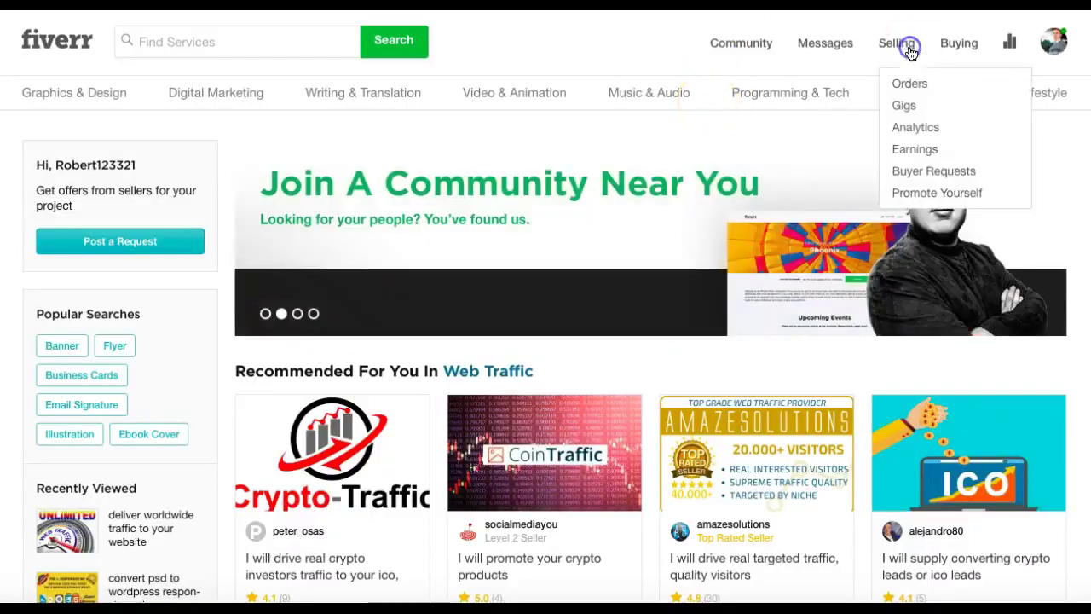
click(904, 105)
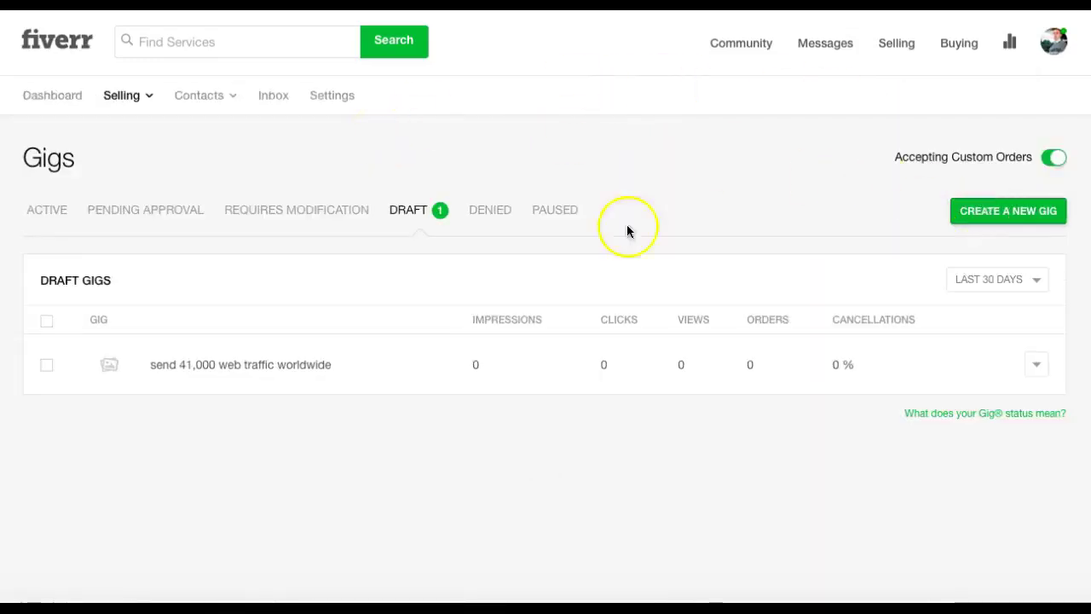
click(263, 367)
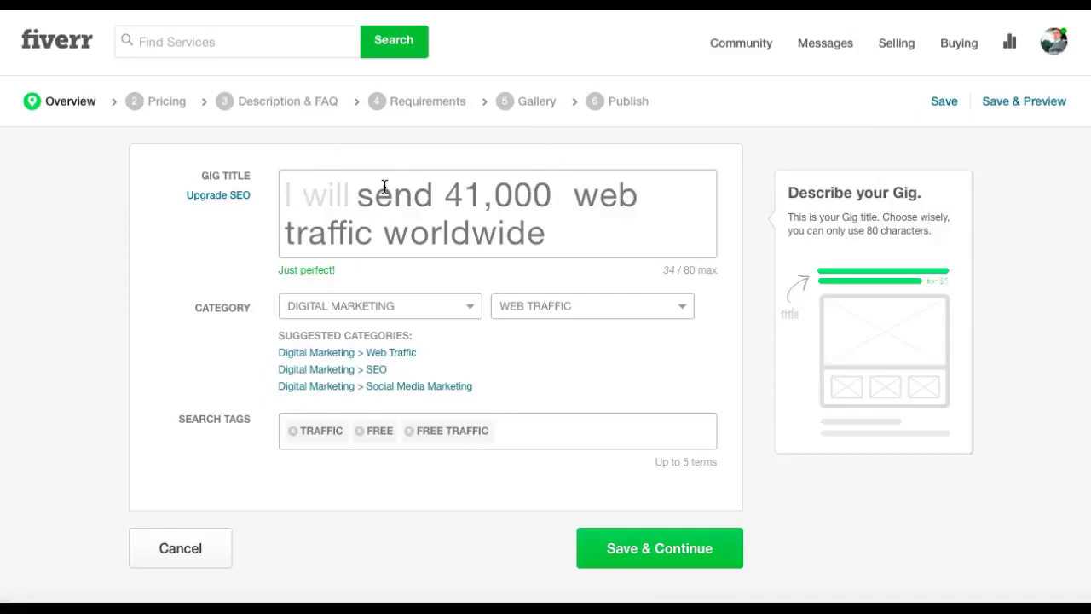
Append "And Free Bonus" to the end of the gig title
click(294, 187)
click(558, 235)
text(And )
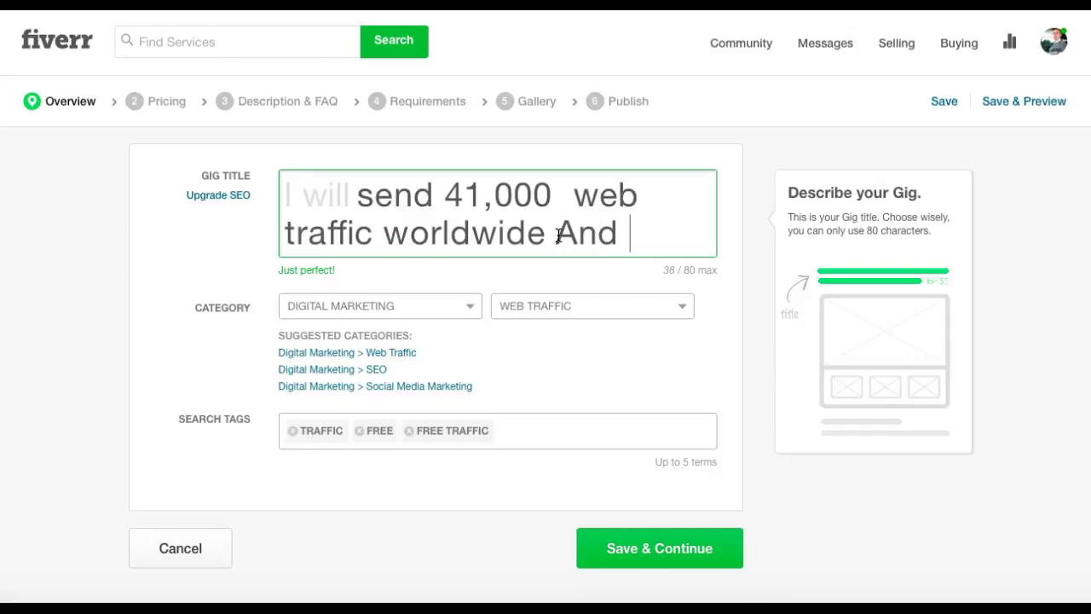
text(Free  Bonus)
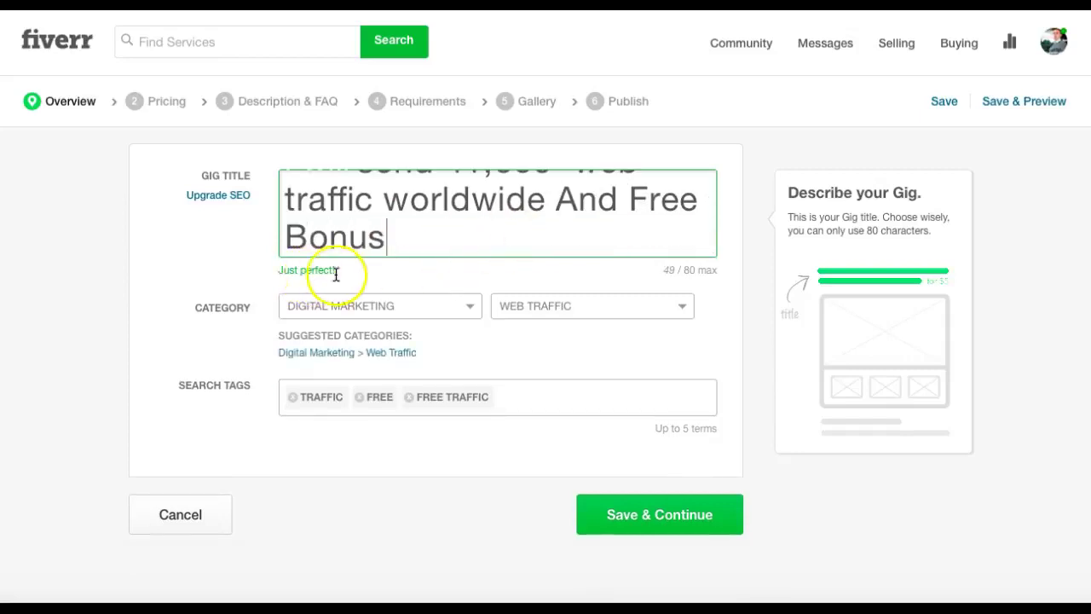
drag(339, 274, 307, 271)
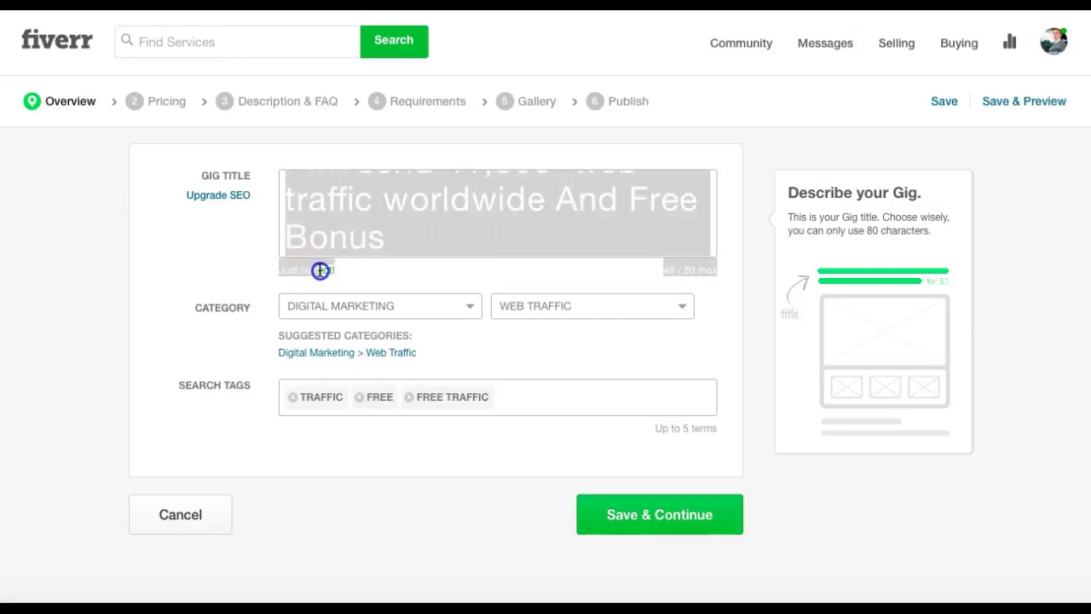
click(263, 270)
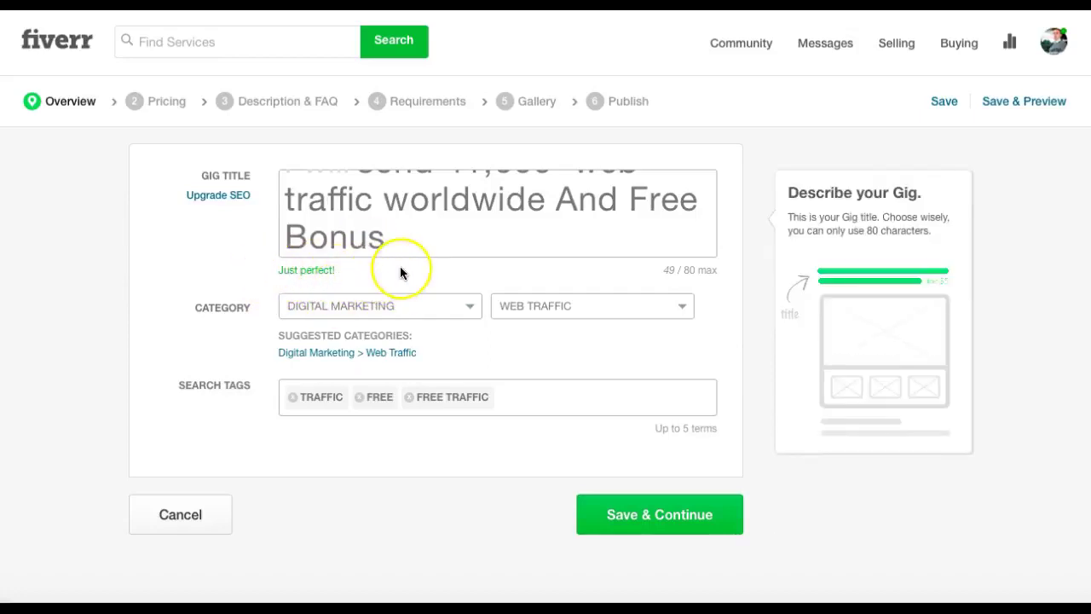
Review the full gig title from its beginning and highlight the words Free Bonus at its end
scroll(375, 209, up, 2)
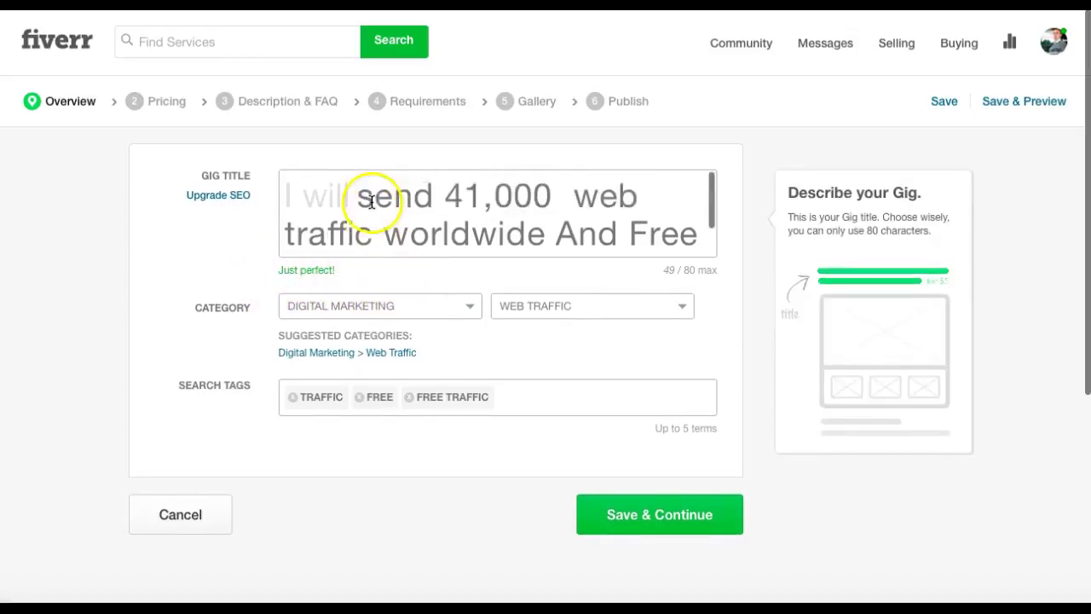
scroll(632, 196, down, 2)
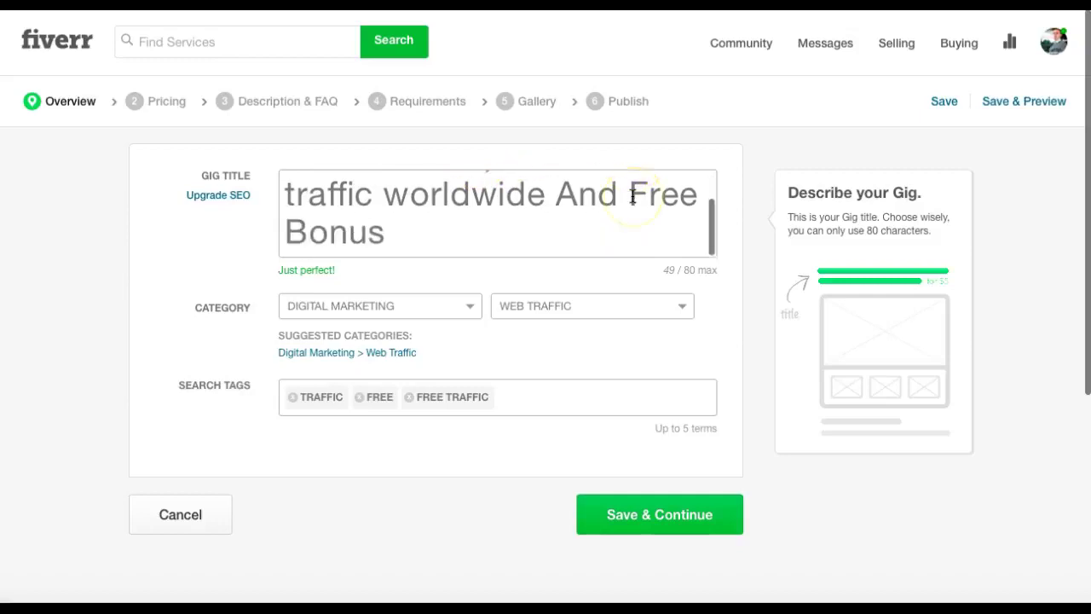
click(635, 194)
drag(633, 194, 654, 223)
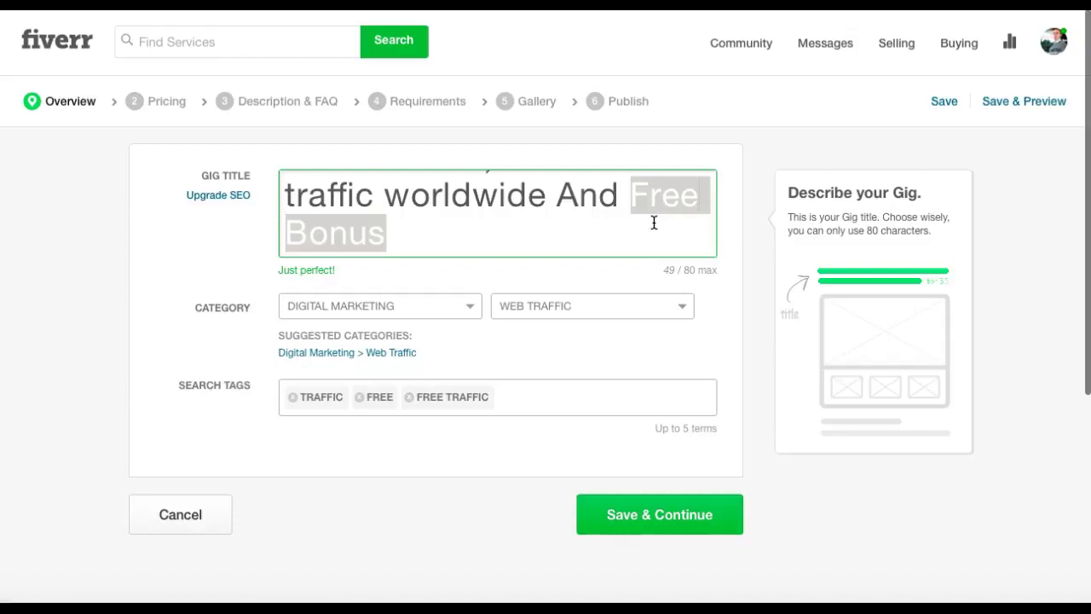
click(73, 217)
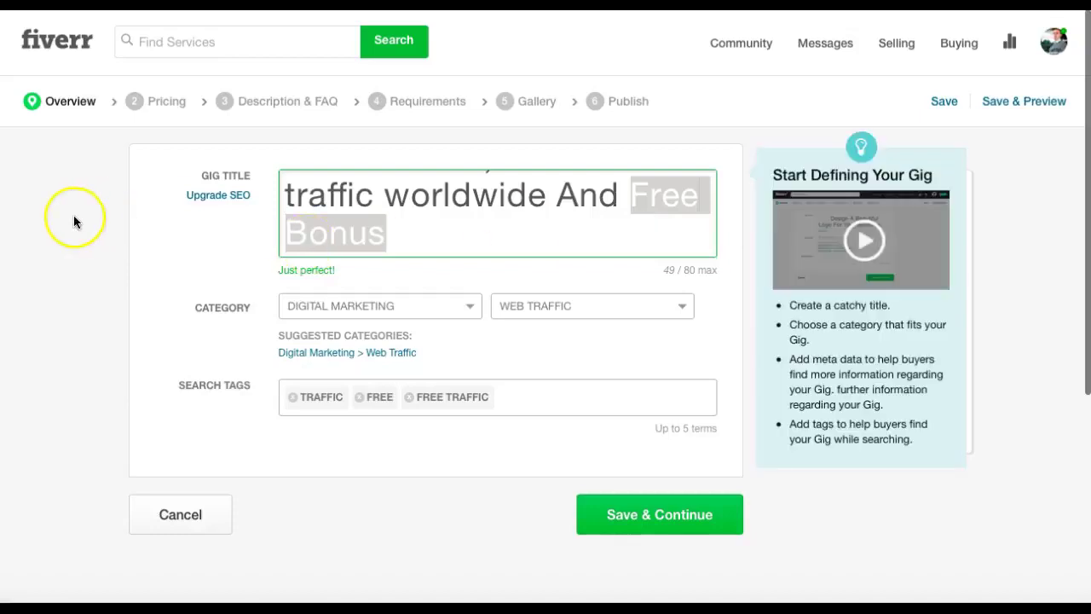
Set the gig's category to Digital Marketing and its subcategory to Web Traffic
click(345, 321)
click(612, 316)
click(451, 308)
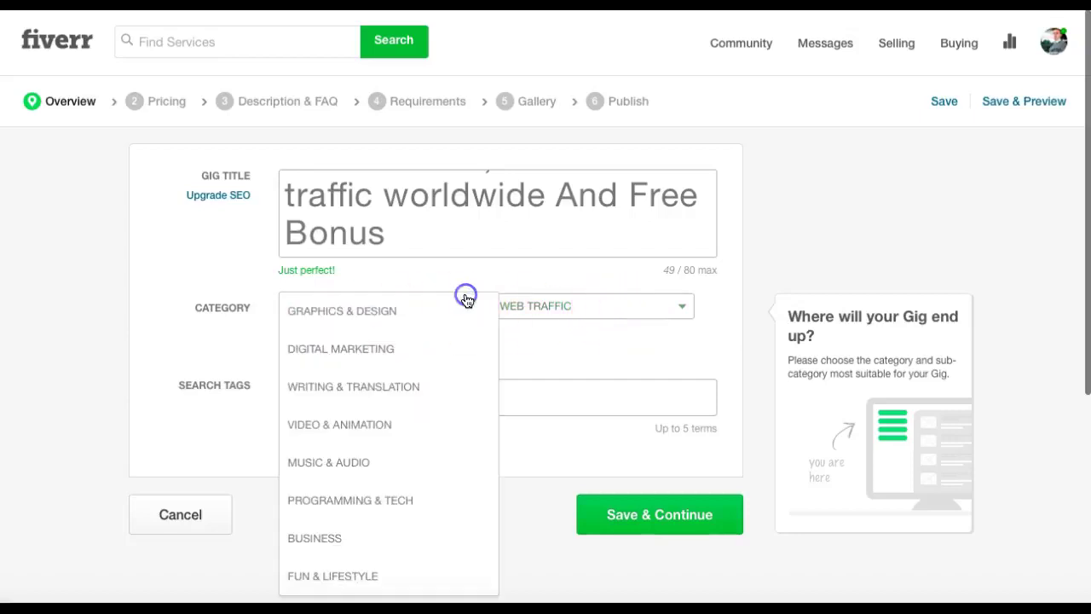
click(423, 356)
click(594, 316)
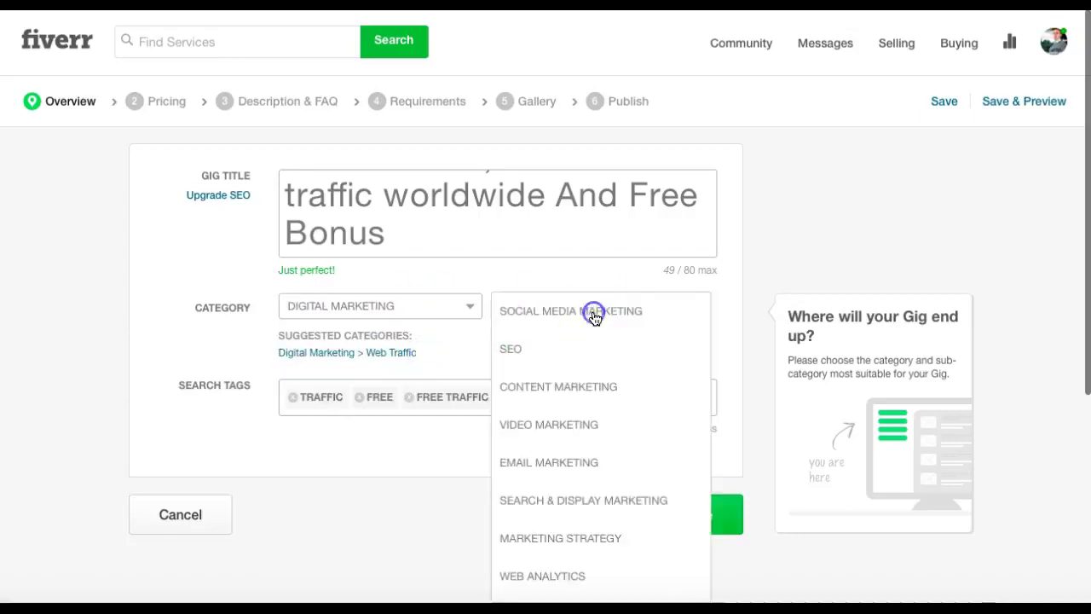
scroll(598, 491, down, 2)
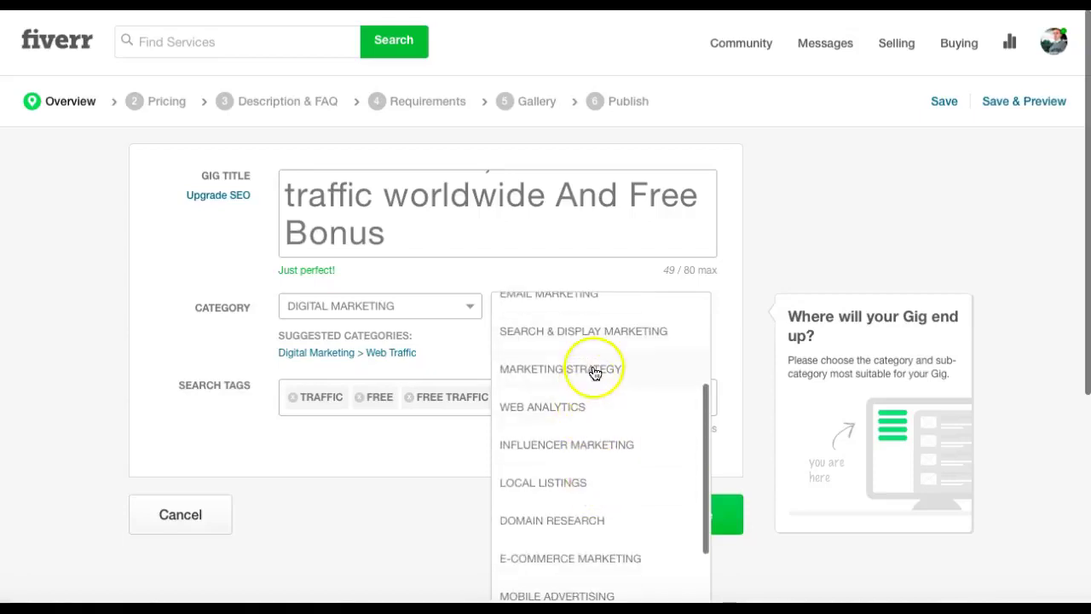
scroll(586, 409, down, 3)
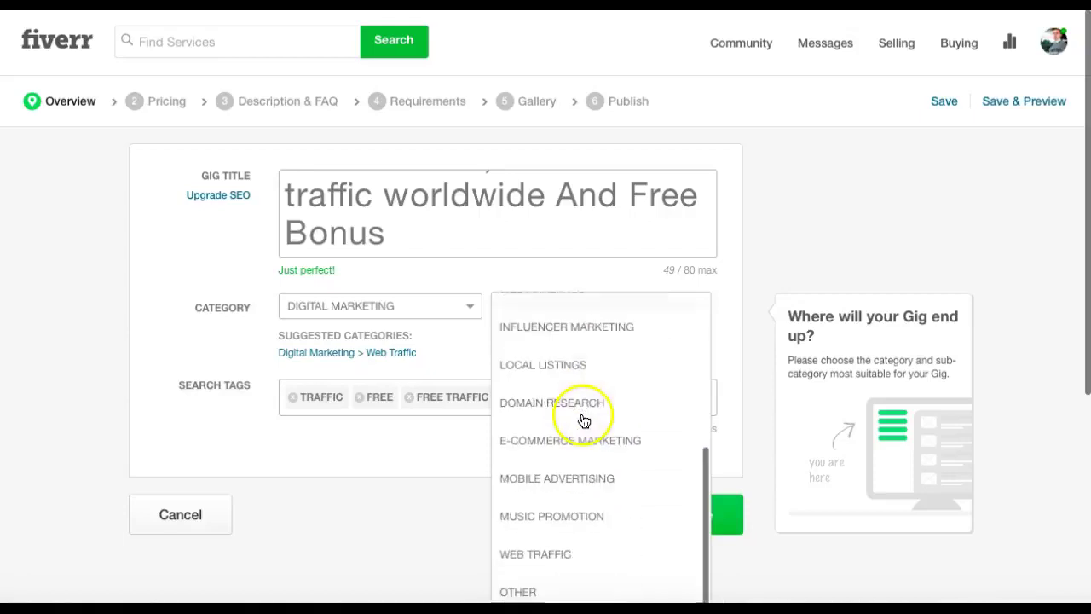
click(537, 553)
Add seo and bonus to the gig's search tags and save the overview to continue to pricing
mouse_move(290, 400)
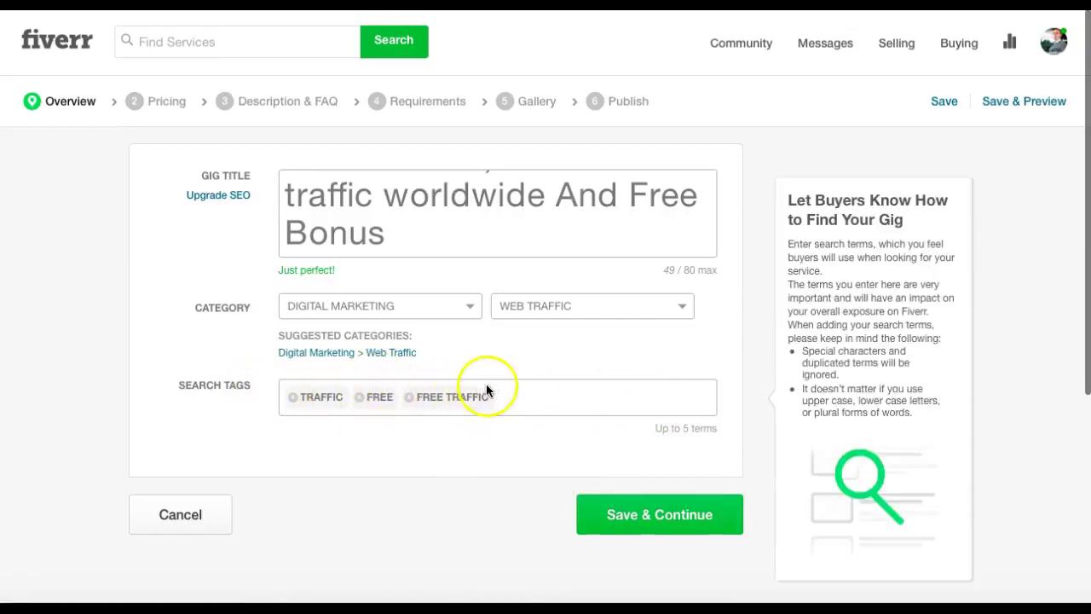
click(519, 394)
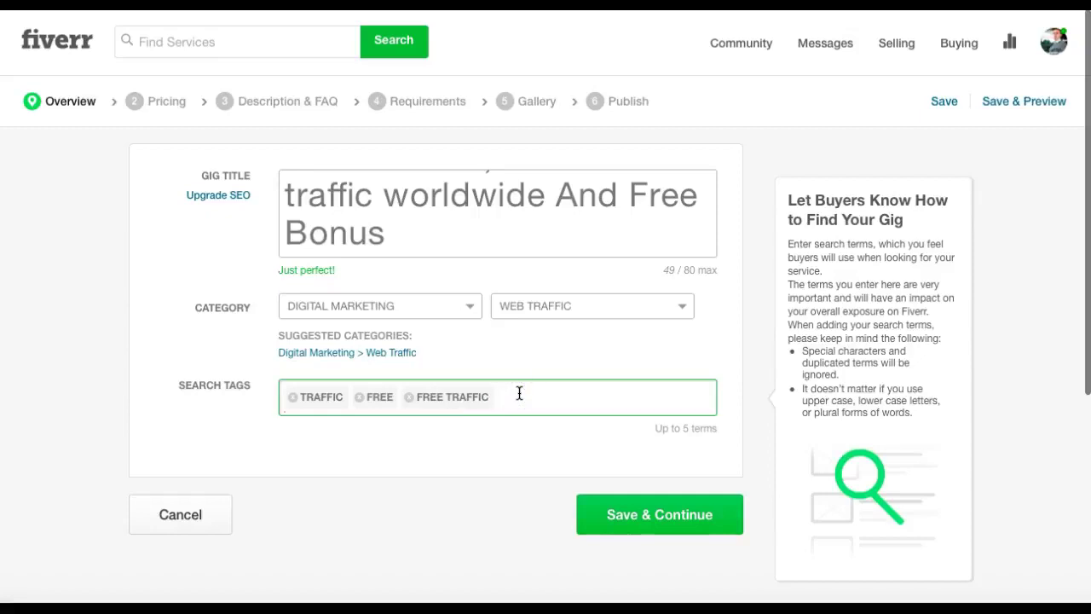
text(seo)
click(540, 364)
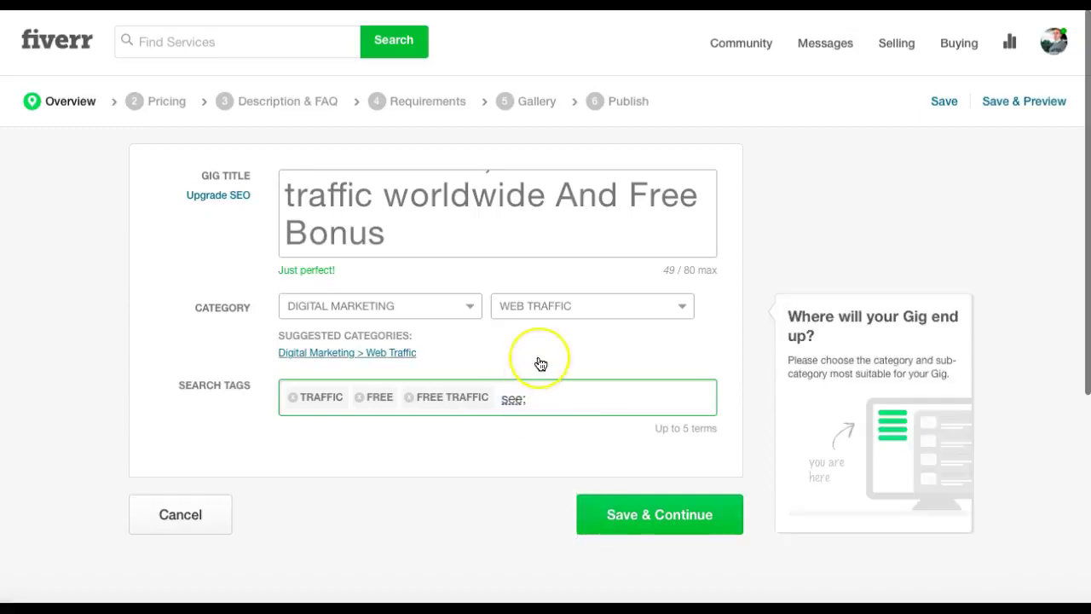
key(BackSpace)
text(o)
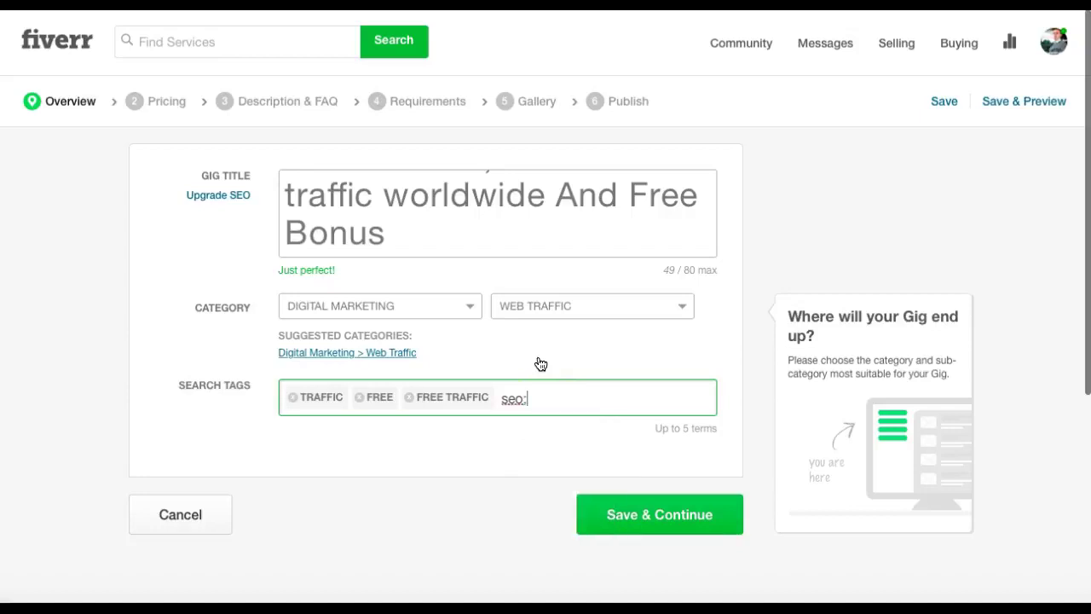
scroll(543, 332, down, 1)
text(:)
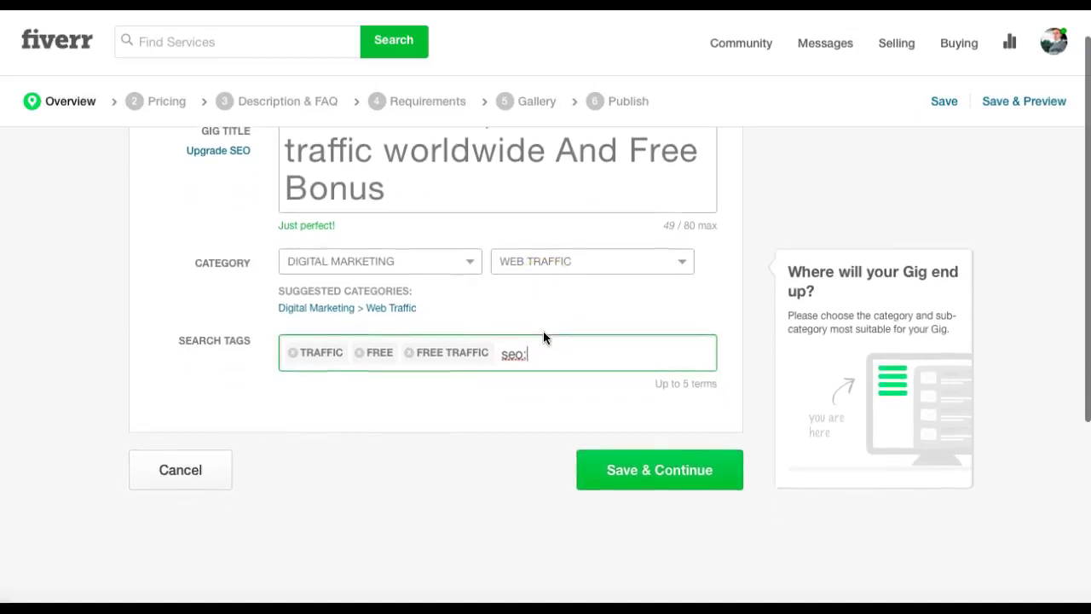
text(bonus;)
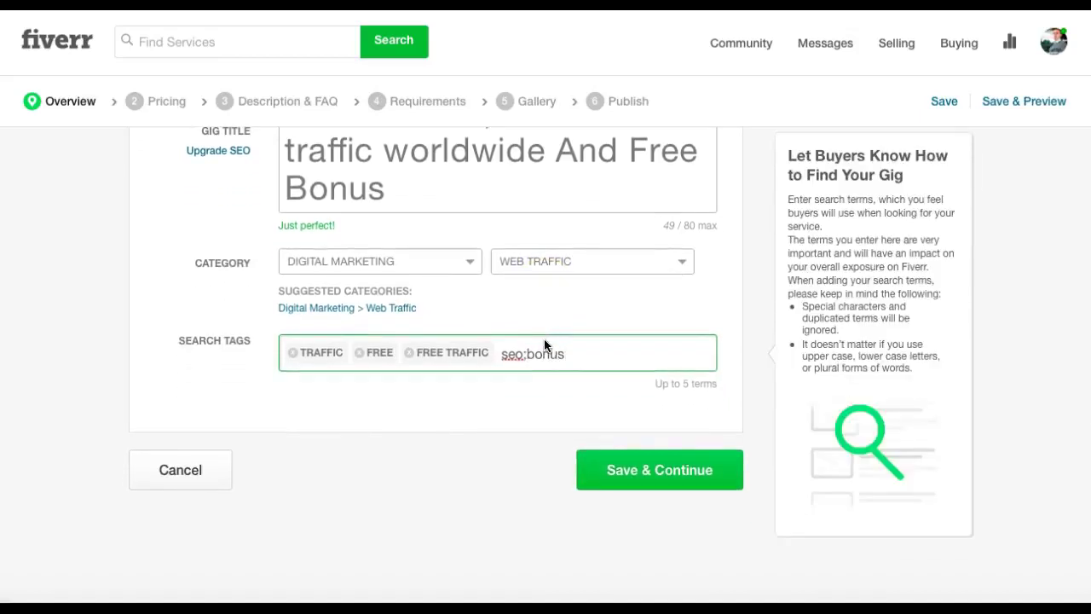
click(647, 482)
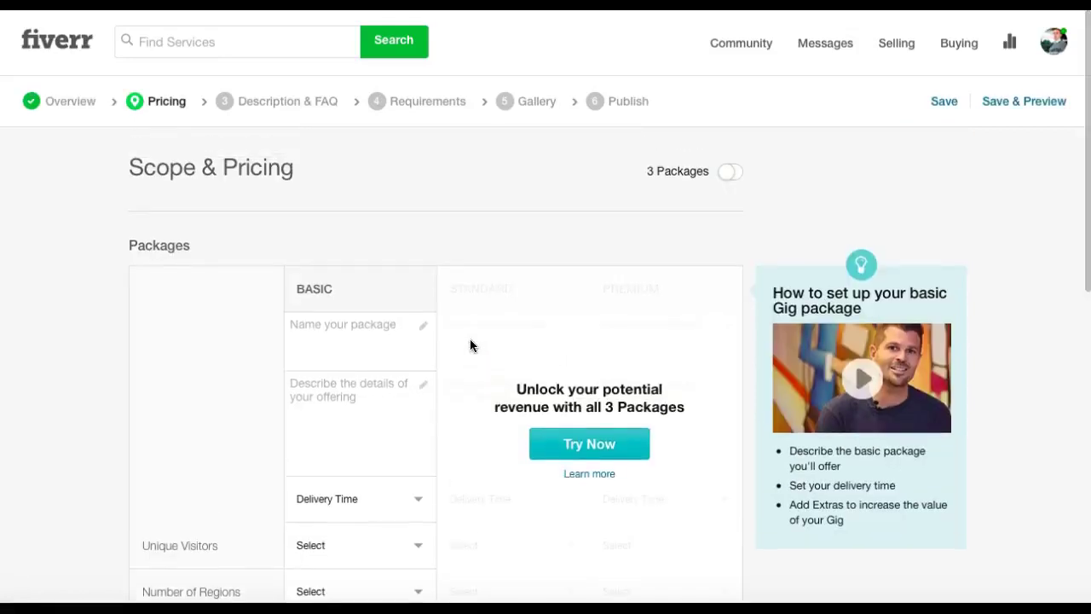
Open Fiverr's home page in a separate browser tab and search its services for "41,000 traffic"
scroll(470, 338, down, 1)
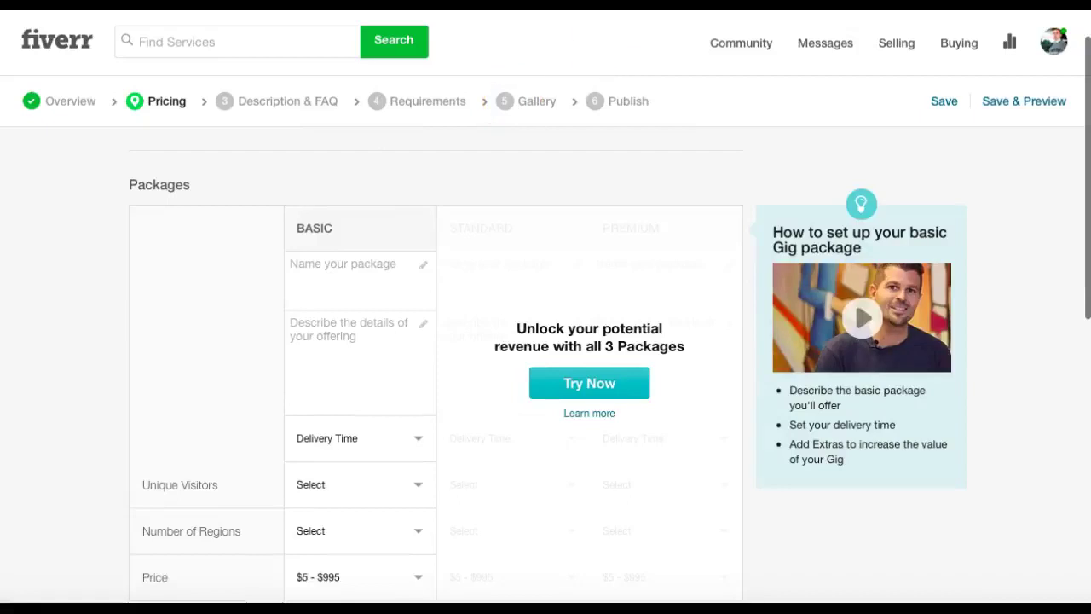
scroll(683, 95, up, 1)
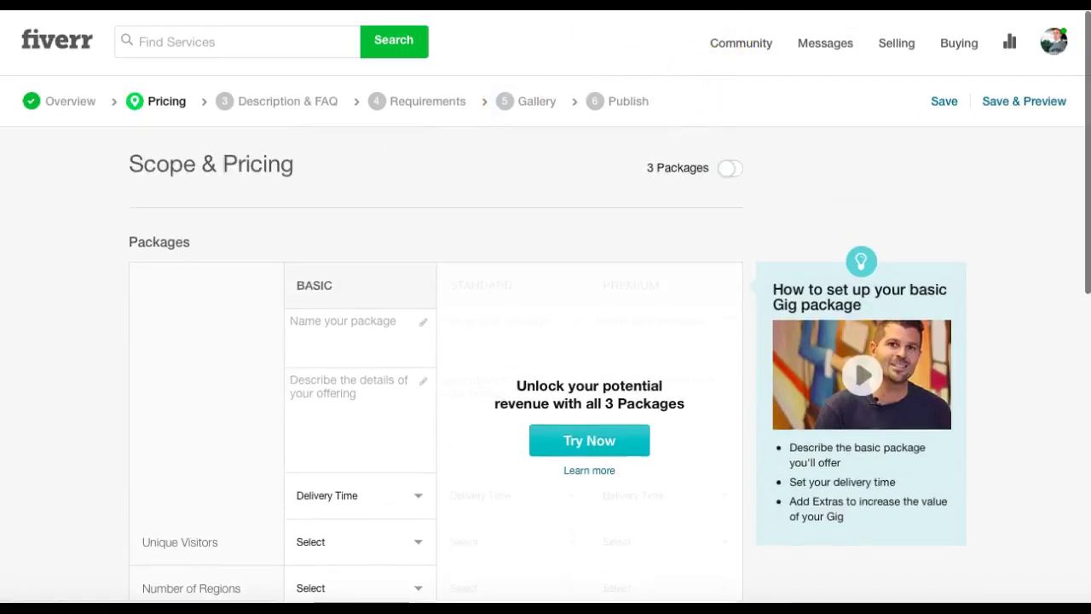
click(47, 5)
key(super+t)
text(fiv)
key(Return)
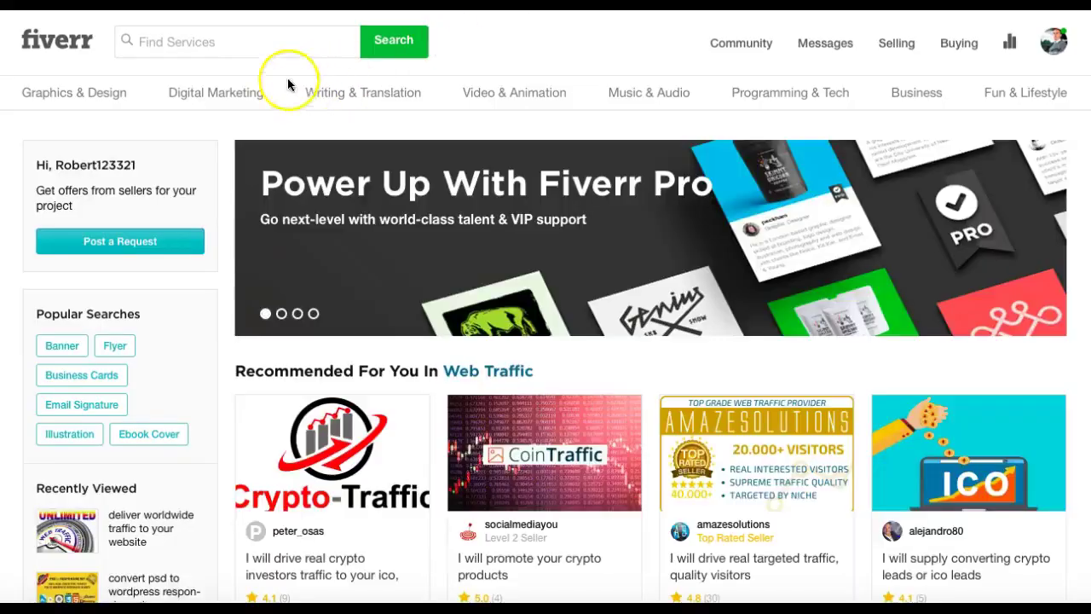
click(272, 54)
text(41,000 traffic)
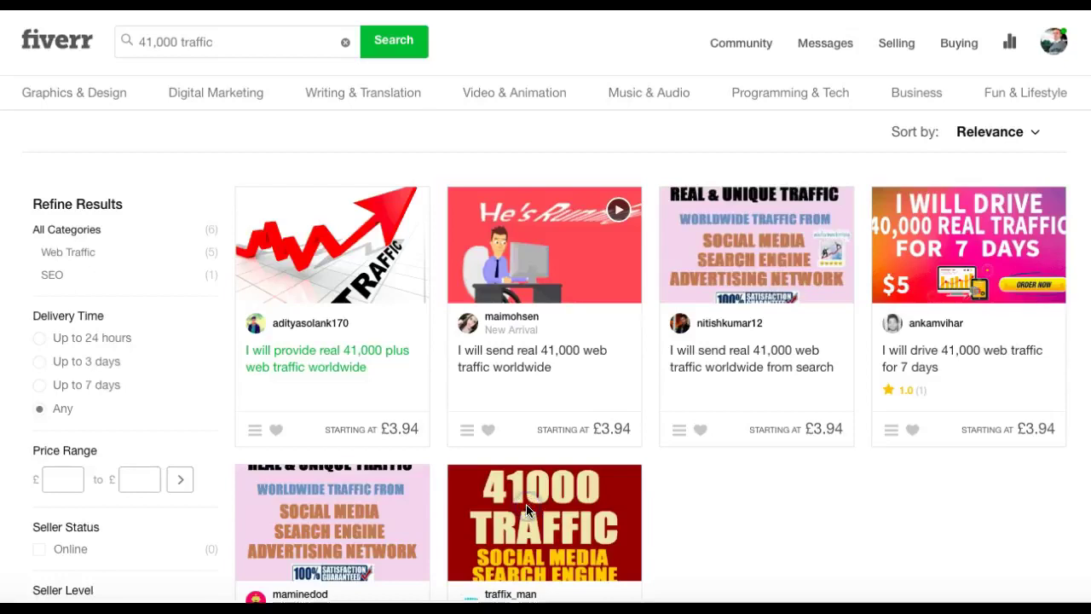
Open the competing gig with the red 41000 Traffic image and highlight its description from the heading through the "Why choose us" list
scroll(527, 509, down, 1)
click(497, 417)
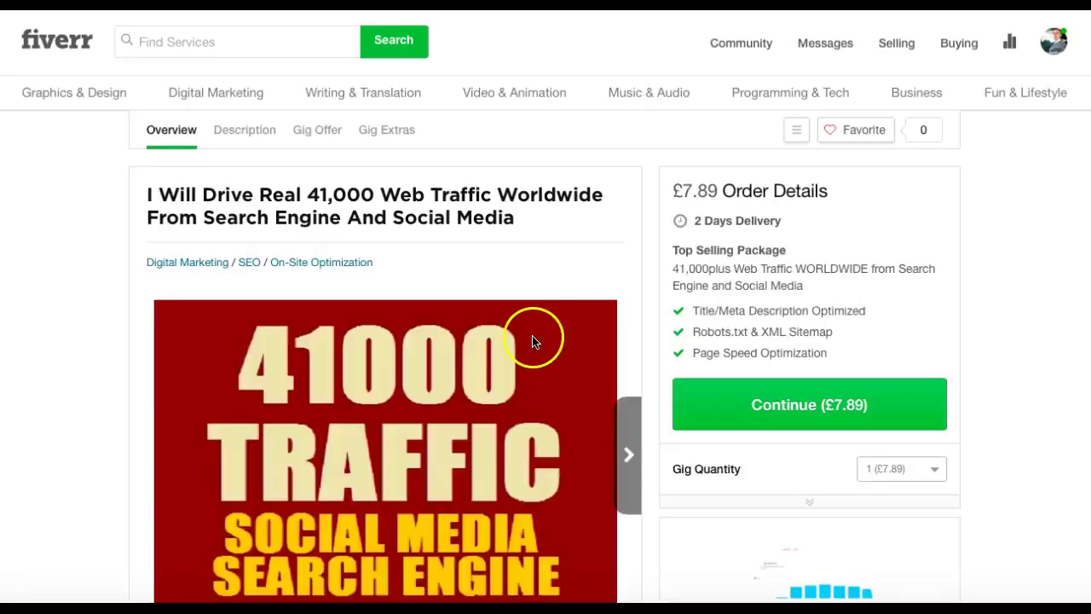
scroll(532, 341, down, 2)
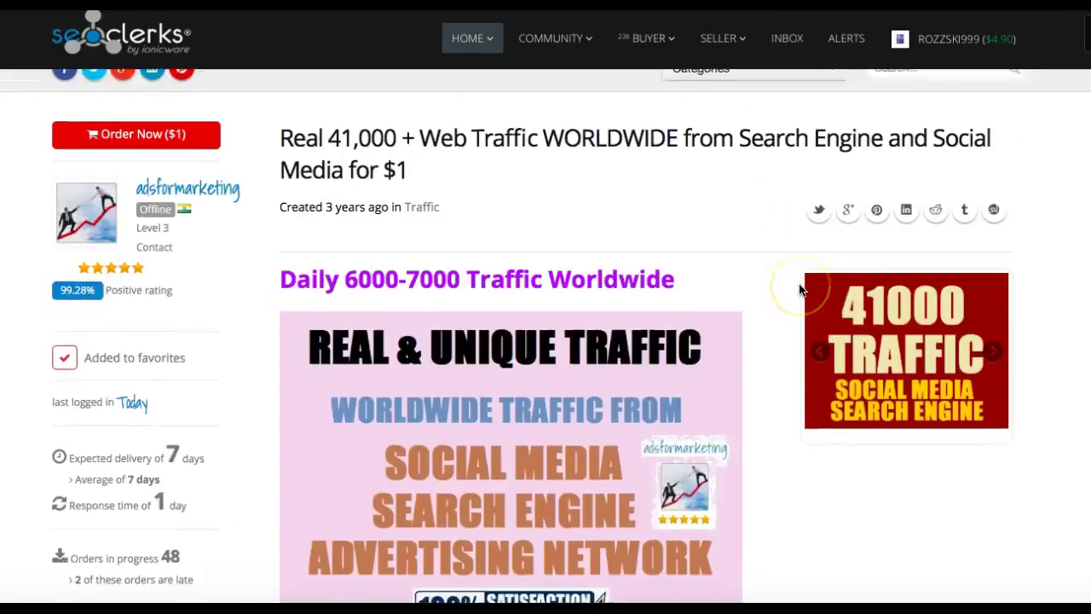
scroll(927, 261, down, 2)
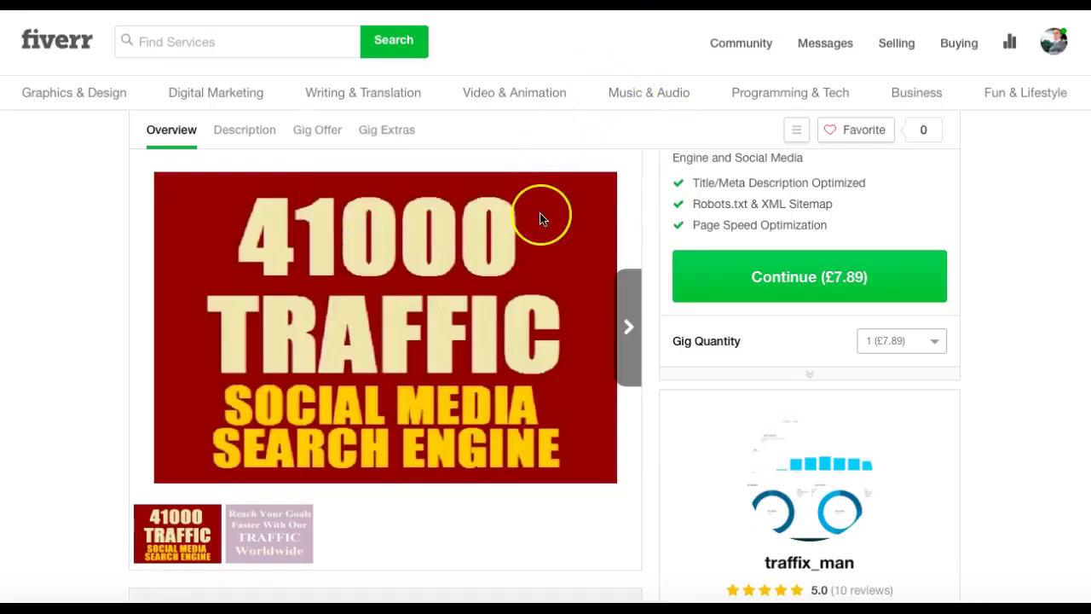
scroll(539, 219, down, 4)
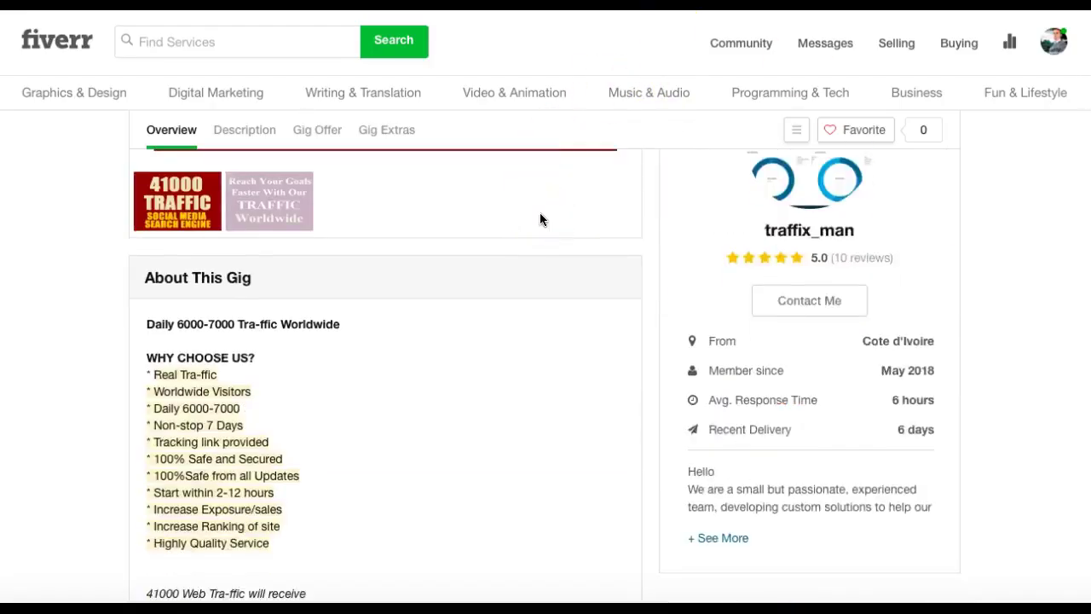
scroll(539, 219, down, 1)
drag(147, 239, 322, 459)
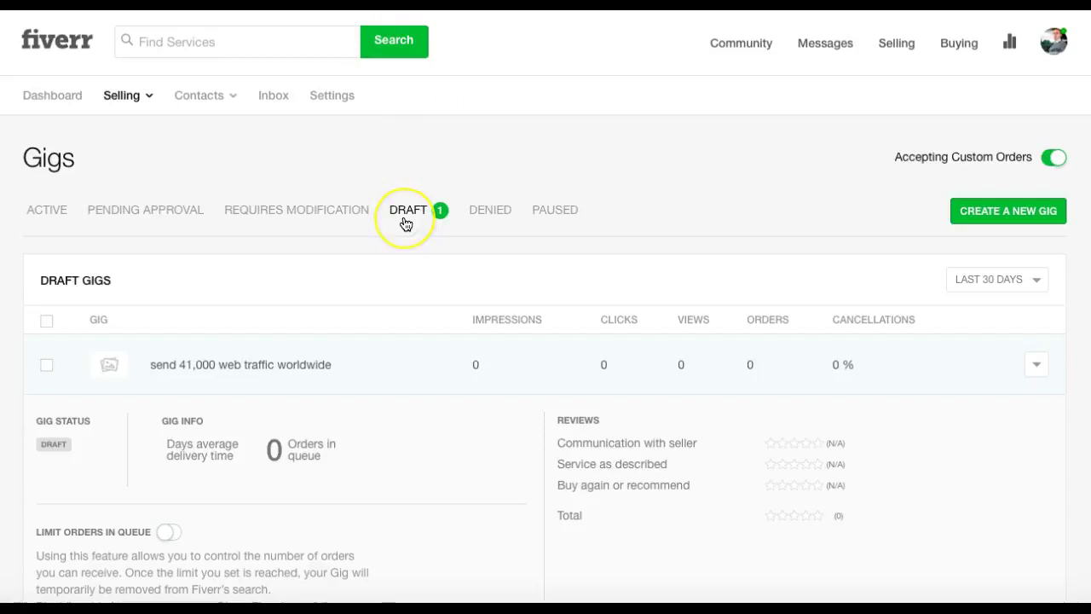
Return to the draft gig's pricing page and name the Basic package "41,000 Views"
scroll(405, 223, down, 1)
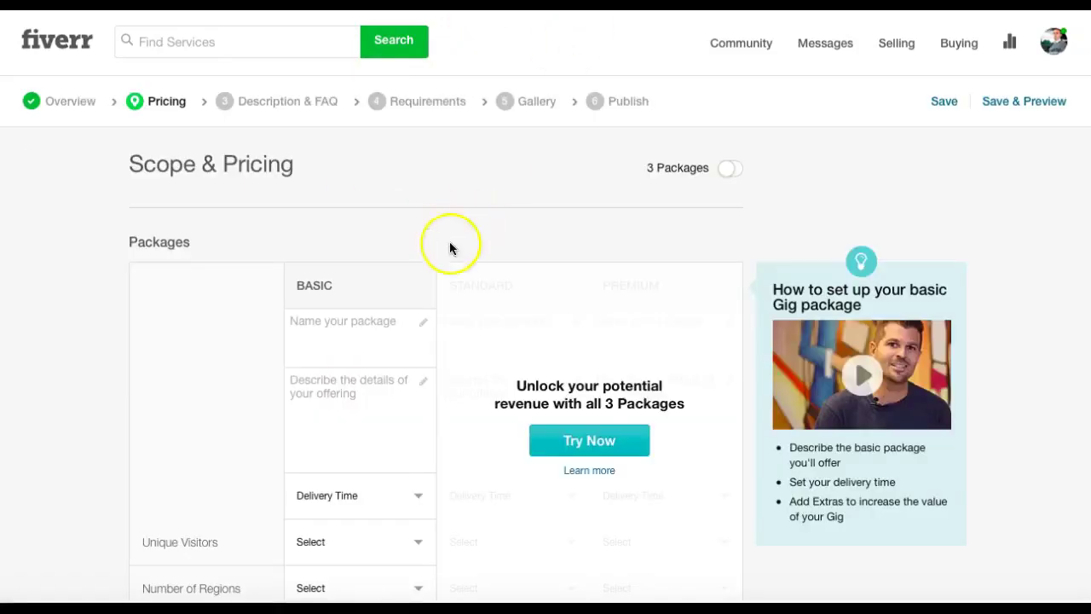
click(332, 332)
text(41,000 Views)
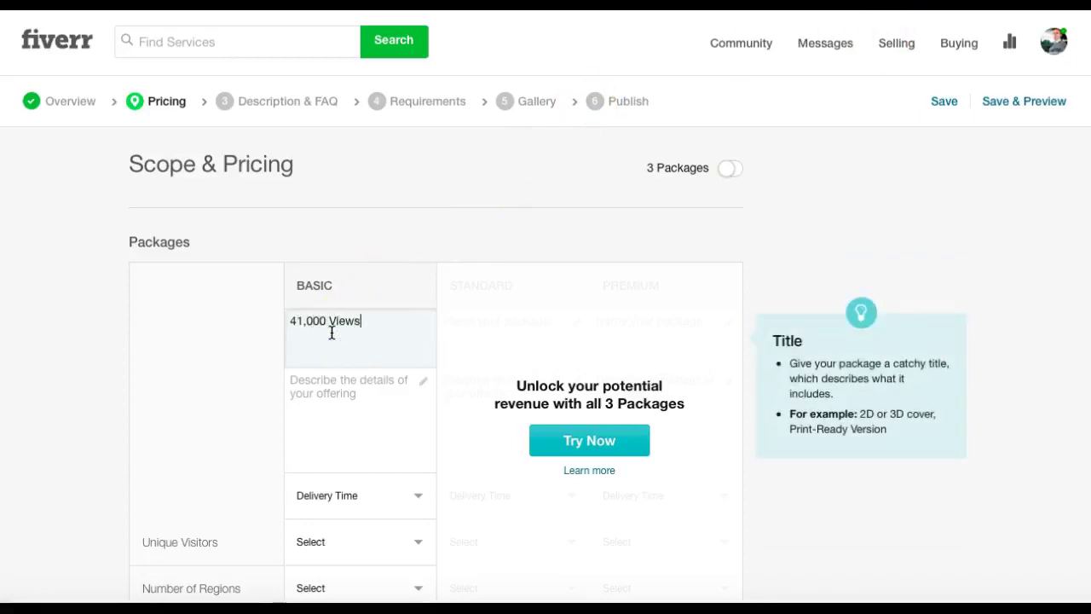
Copy "41000 Web Tra-ffic will receive Non stop whole 24 hours for 7 days" from the competing gig into the Basic package description
click(308, 421)
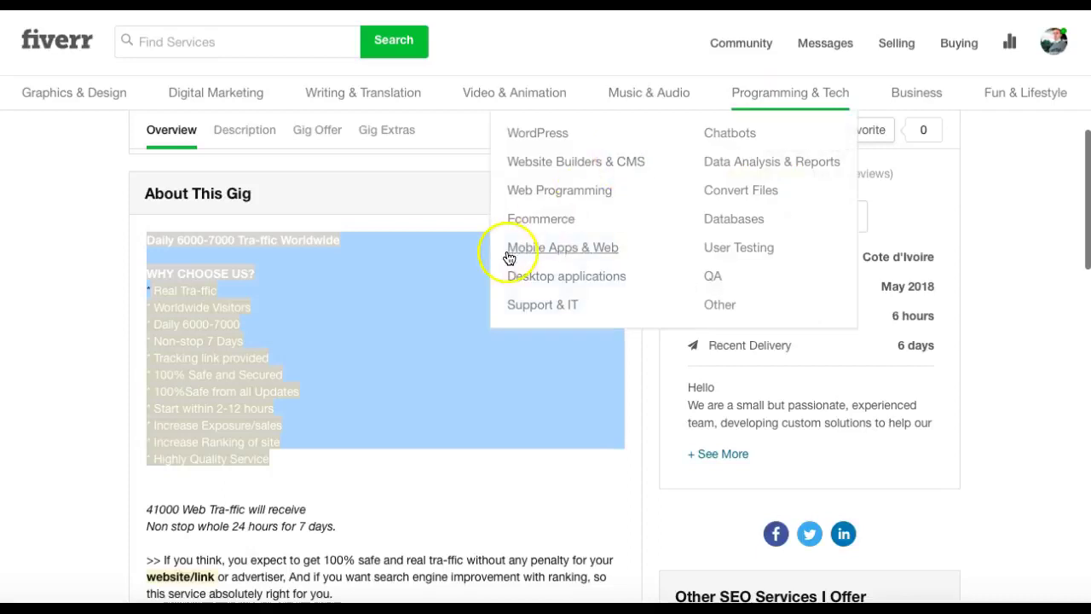
click(254, 129)
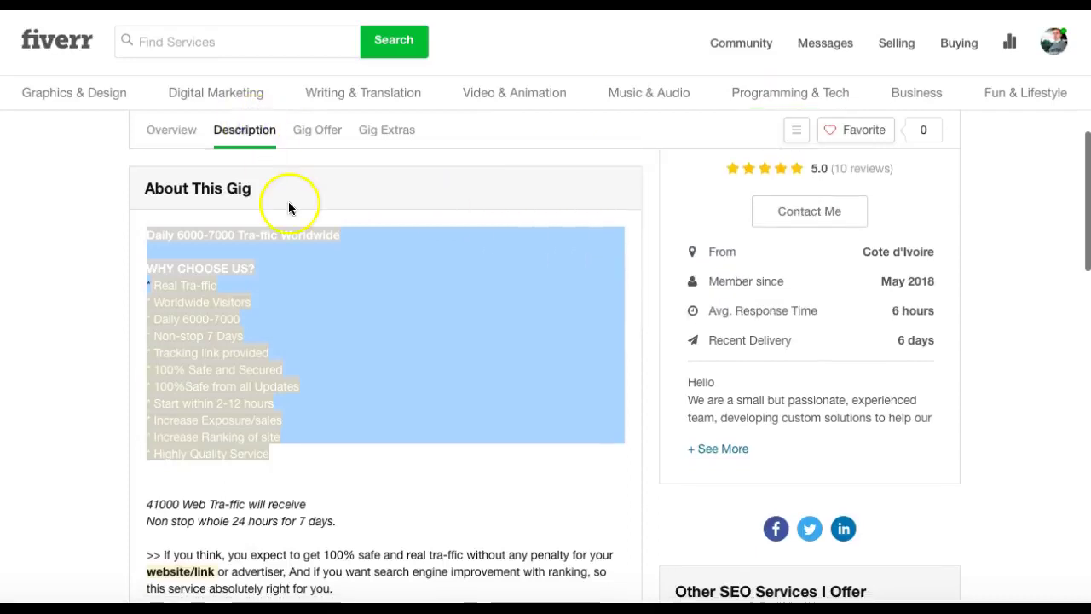
scroll(246, 138, down, 3)
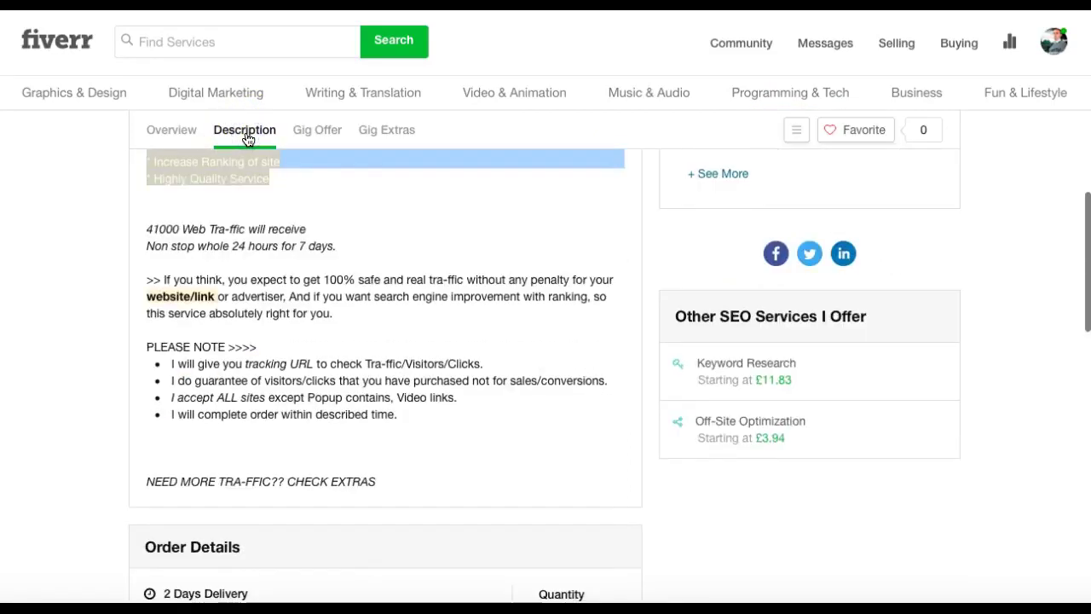
drag(146, 228, 332, 249)
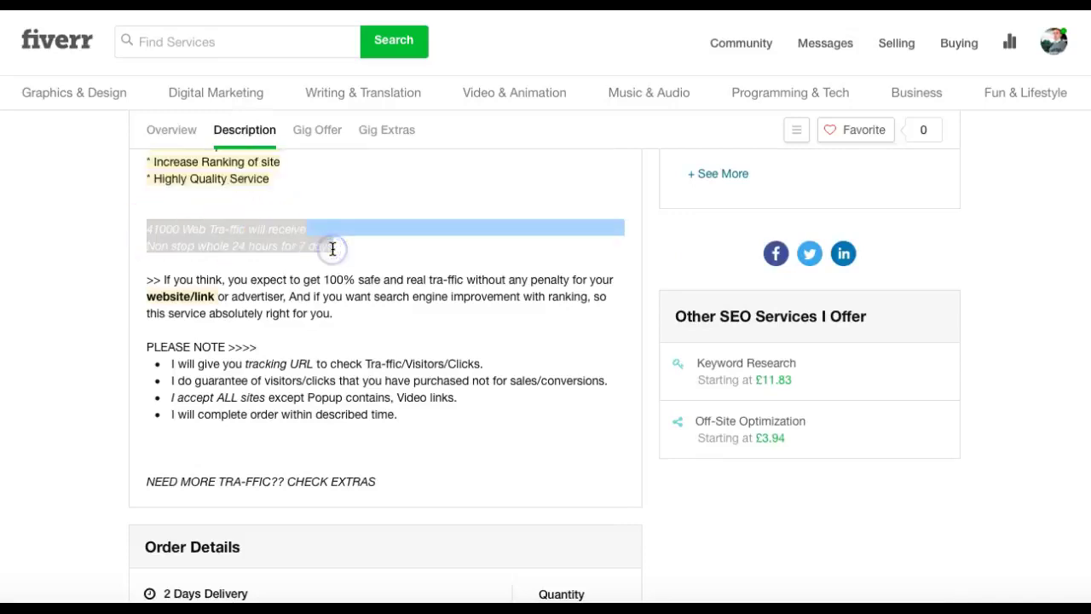
click(465, 12)
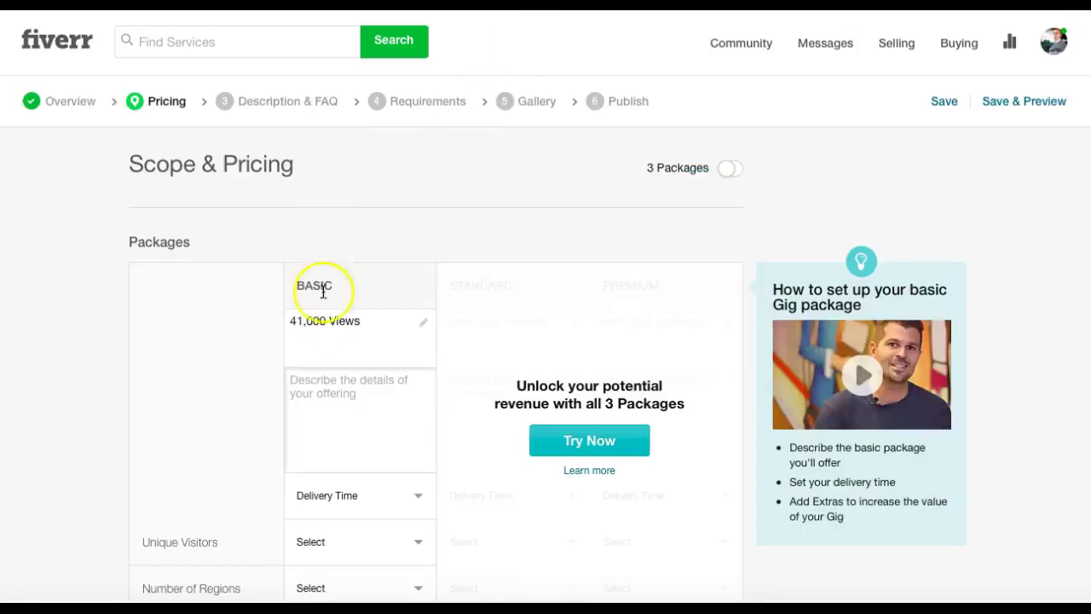
click(297, 382)
text(41000 Web Tra-ffic will receive Non stop whole 24 hours for 7 days)
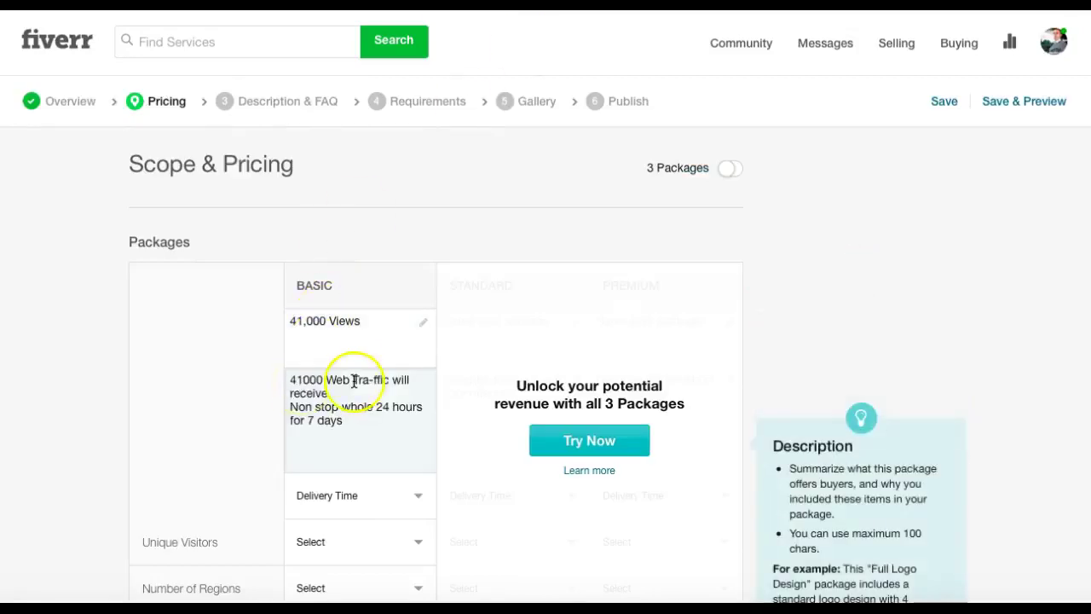
Correct "Tra-ffic" to "Traffic" in the Basic package description and join its two lines
click(370, 380)
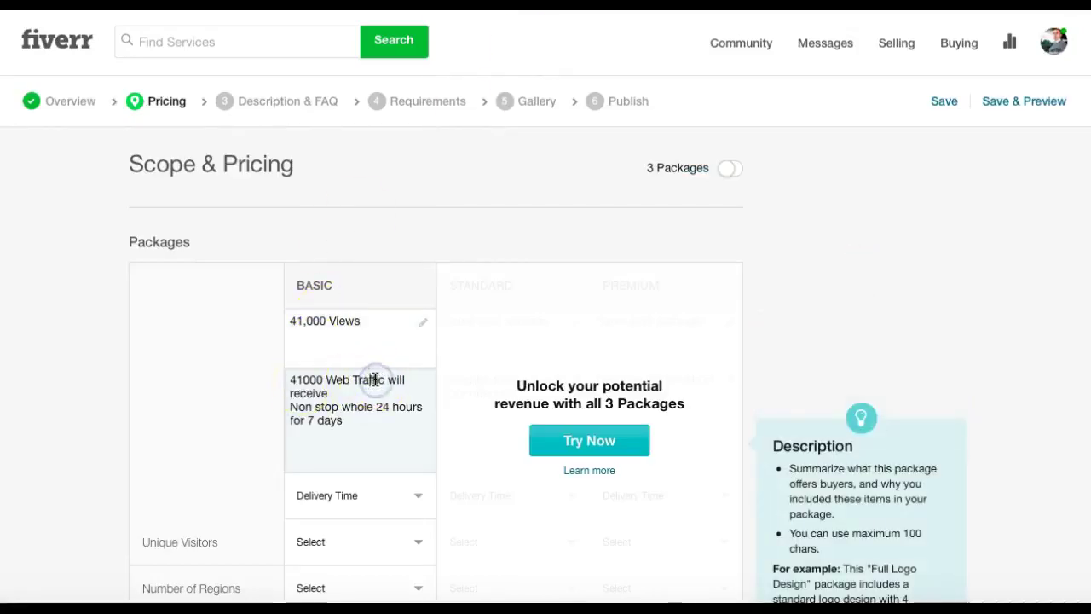
click(291, 407)
key(BackSpace)
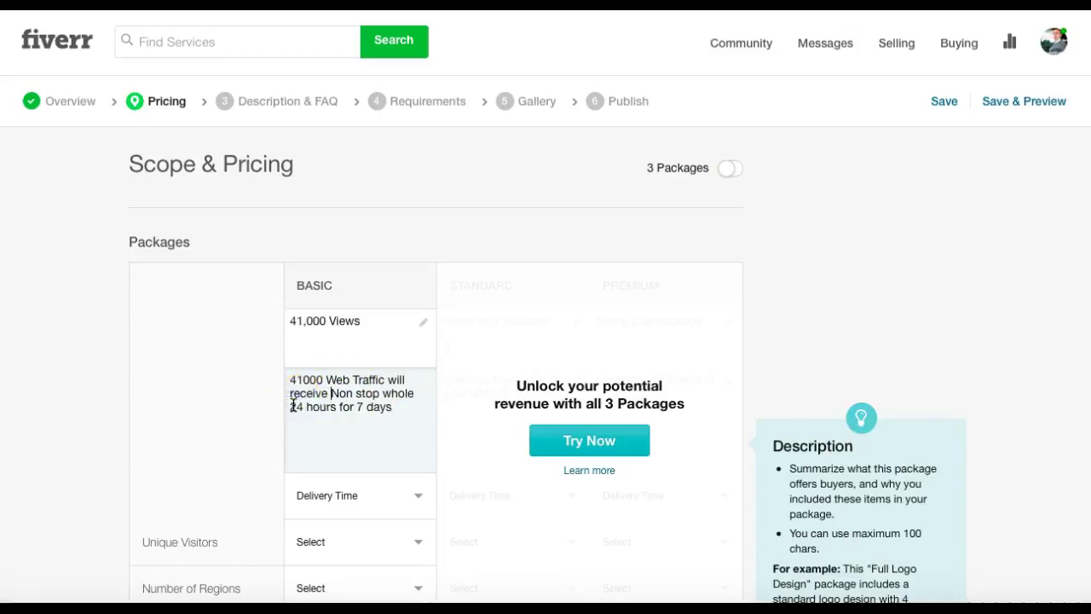
Reword the description's ending to "for a full 7 days." and append "Minimum of 41,000 views."
click(387, 408)
drag(388, 408, 353, 410)
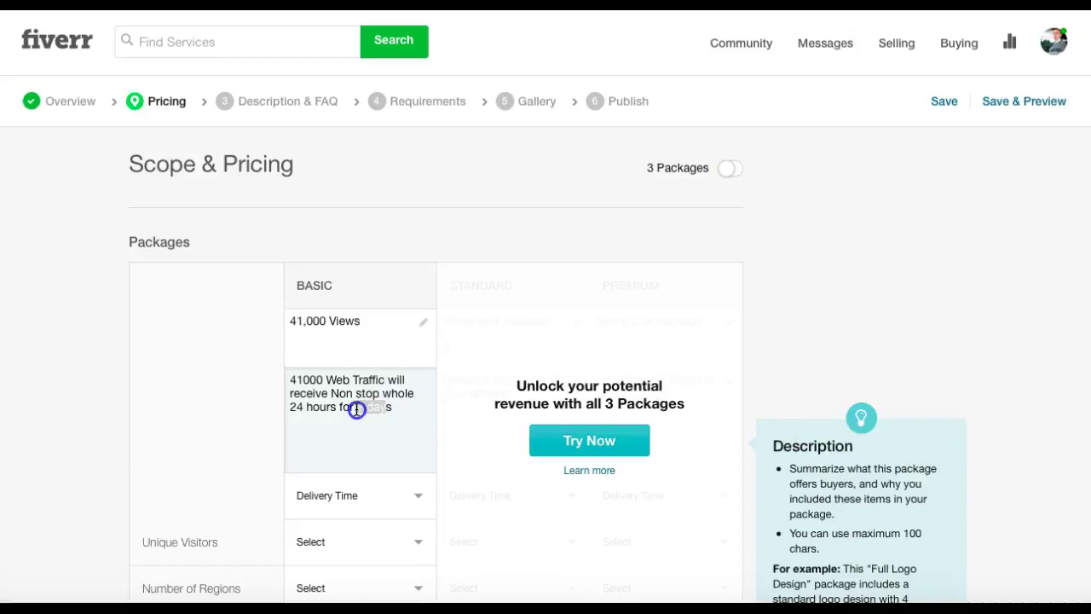
text(a full 7)
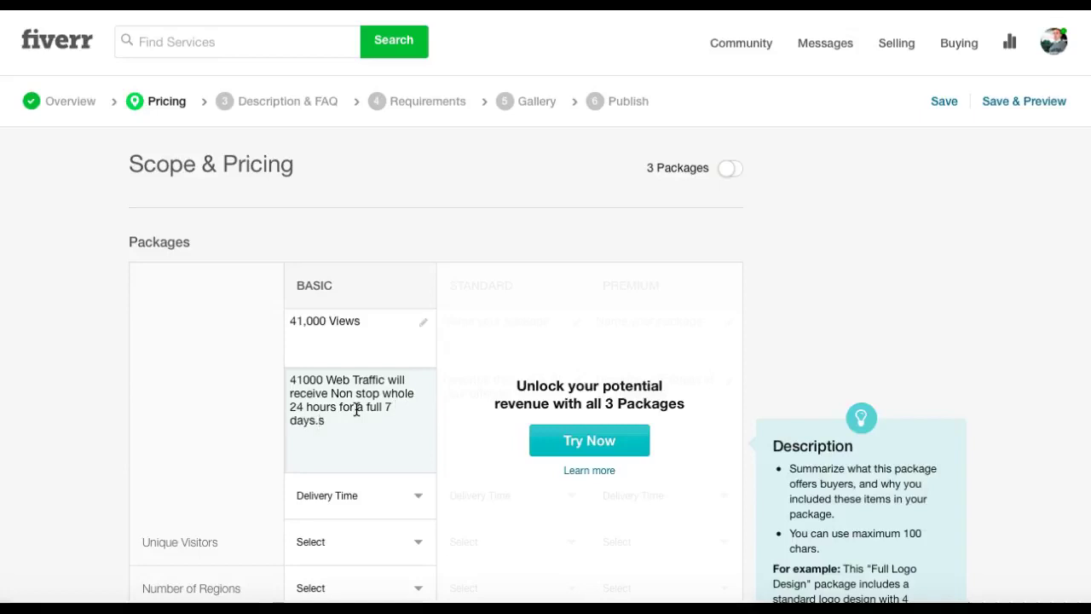
click(337, 422)
key(BackSpace)
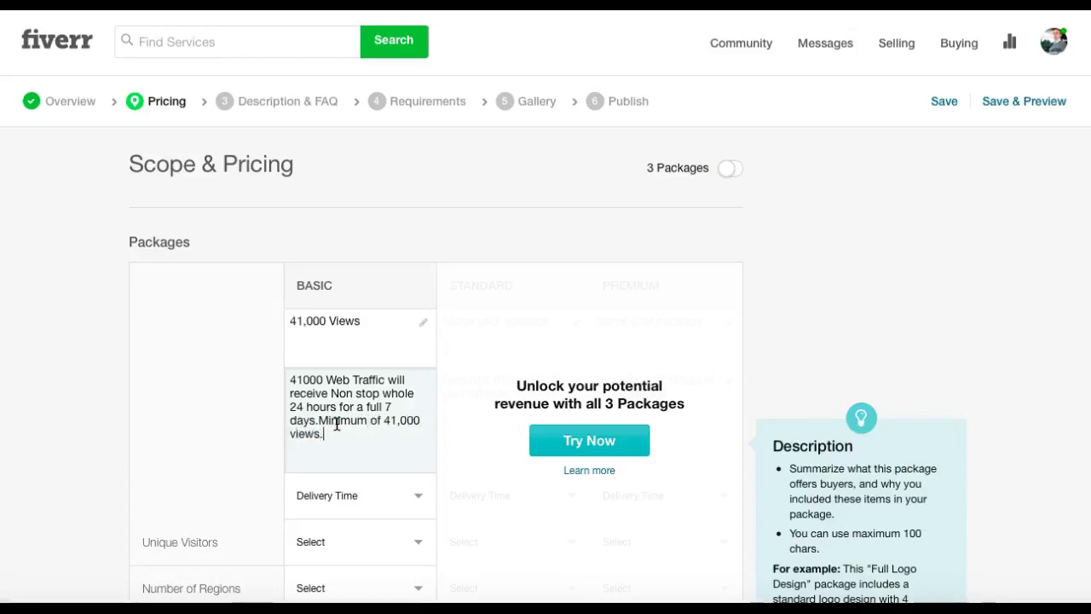
Review the competing Fiverr gig and the SEOClerks traffic listing for its delivery time, features, conditions and order extras
scroll(337, 424, down, 2)
click(572, 166)
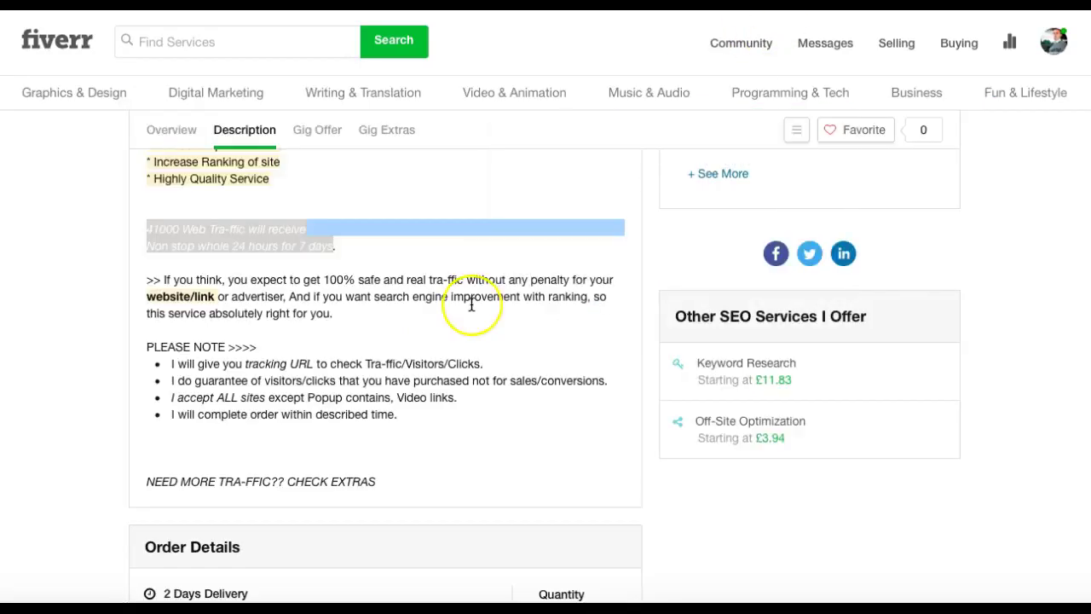
scroll(470, 305, up, 10)
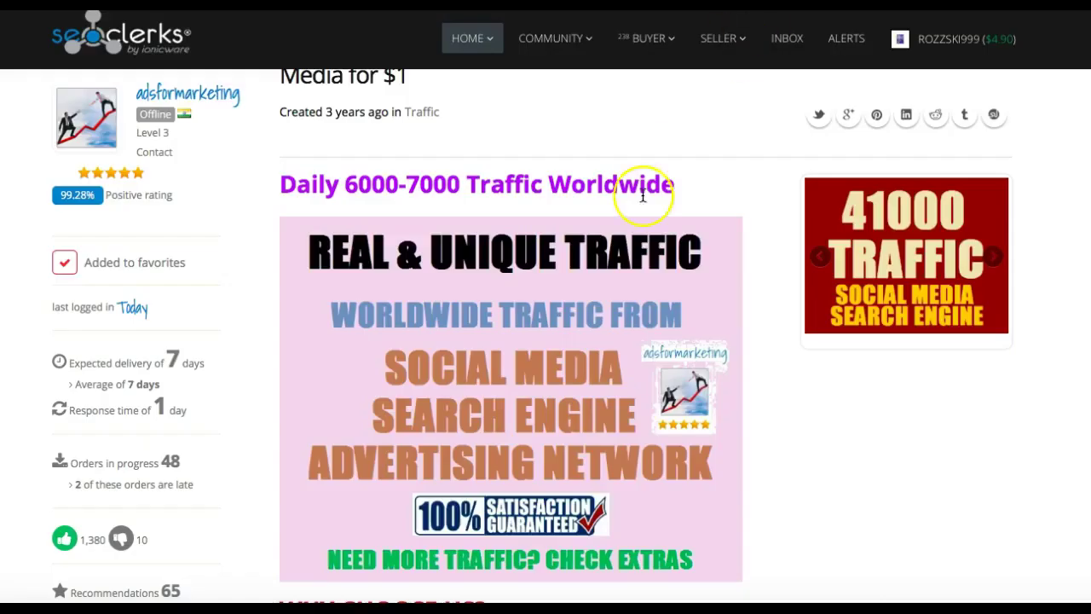
scroll(651, 191, down, 4)
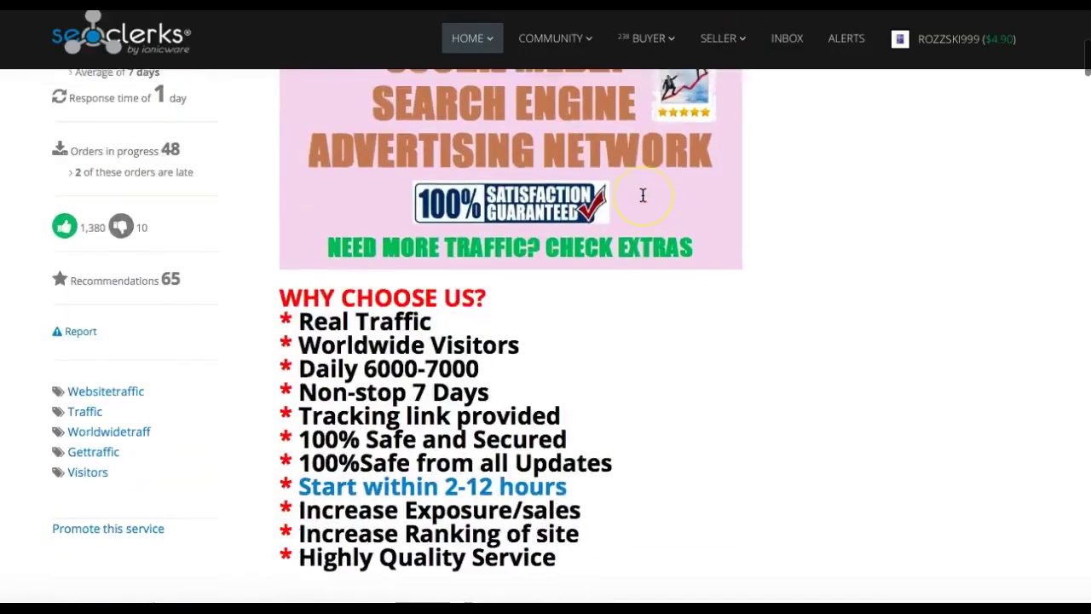
scroll(643, 195, down, 3)
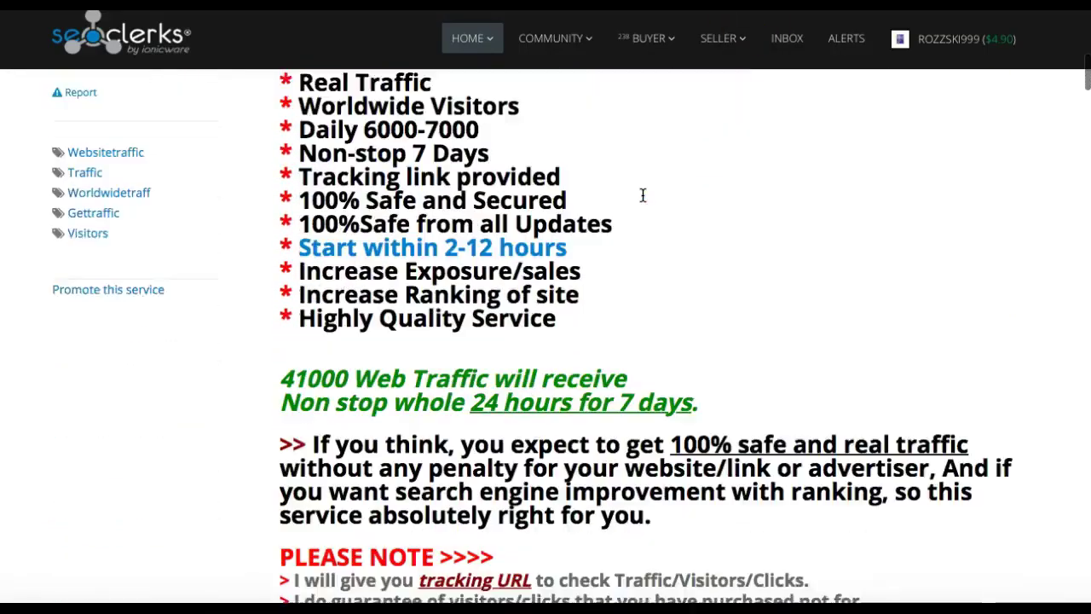
scroll(642, 196, down, 2)
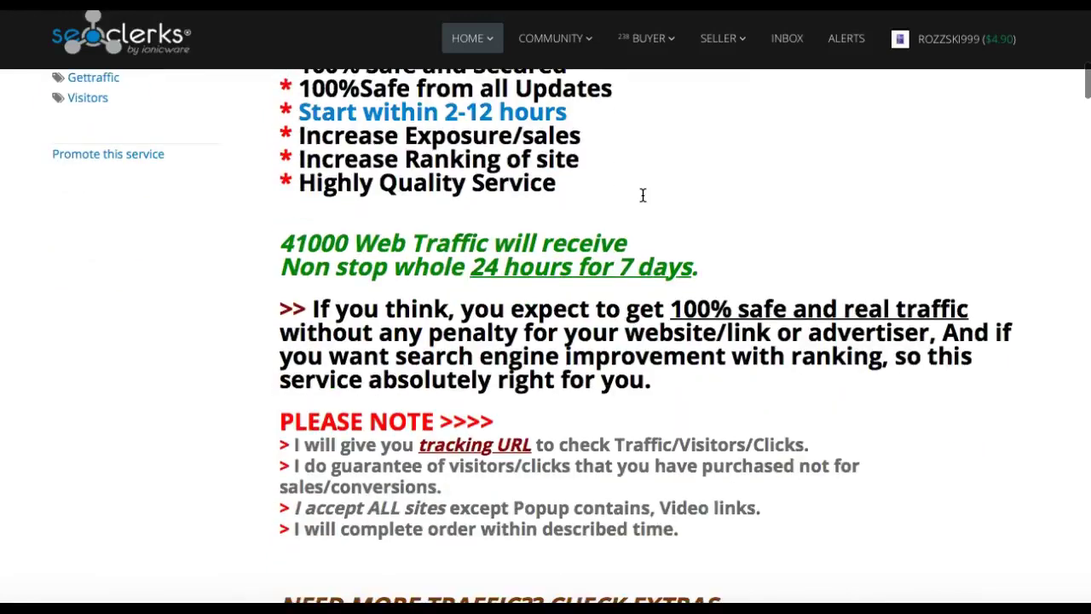
scroll(643, 195, down, 1)
scroll(642, 195, up, 2)
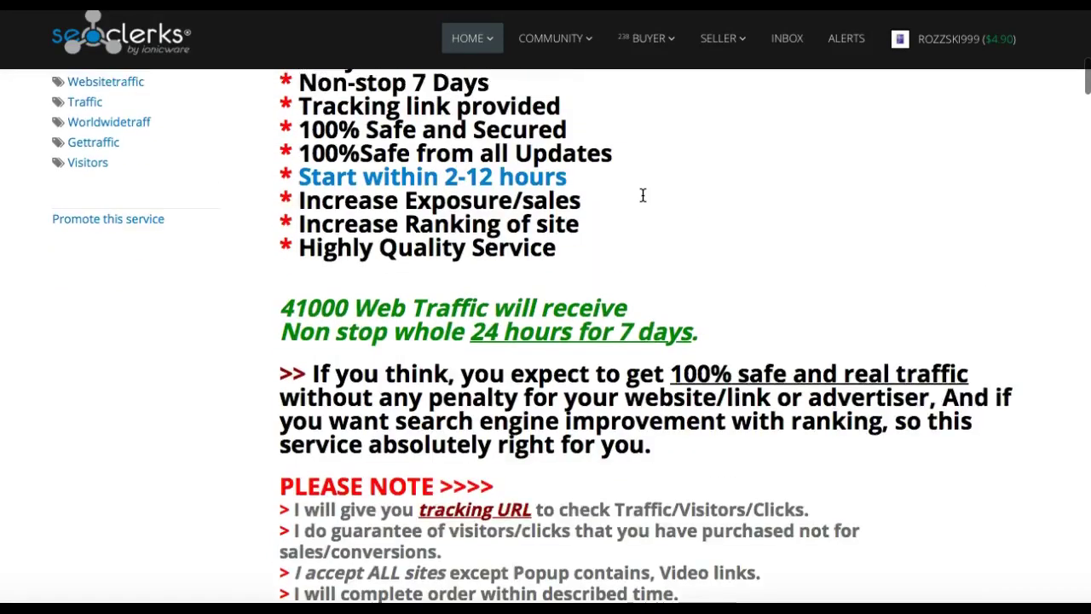
click(523, 179)
scroll(528, 181, down, 3)
scroll(528, 178, down, 2)
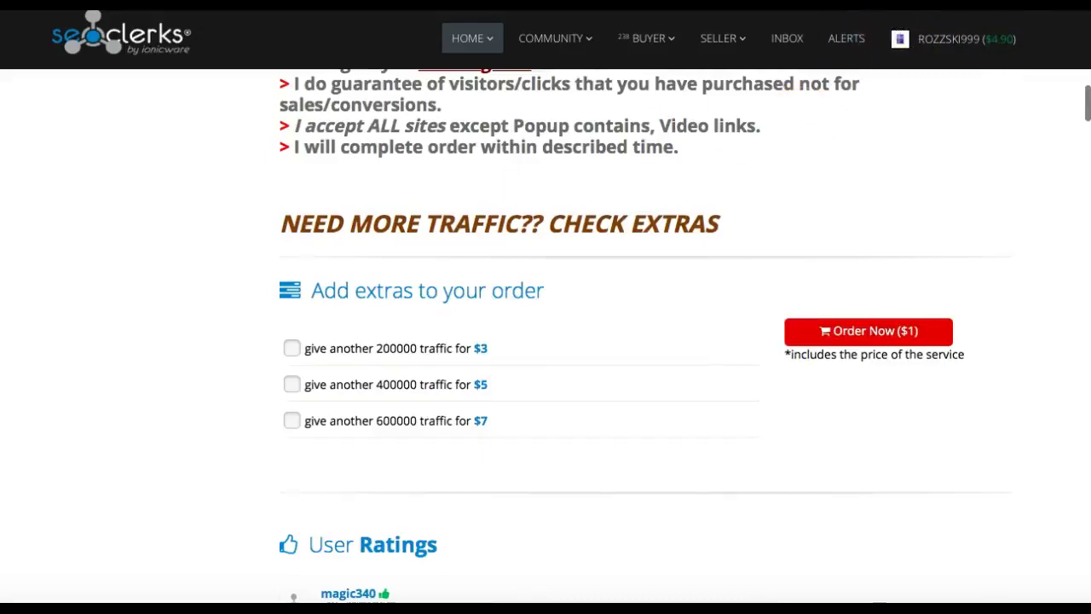
Return to the draft gig's pricing page on Fiverr and set the Basic package's delivery time to 7 days
key(ctrl+Tab)
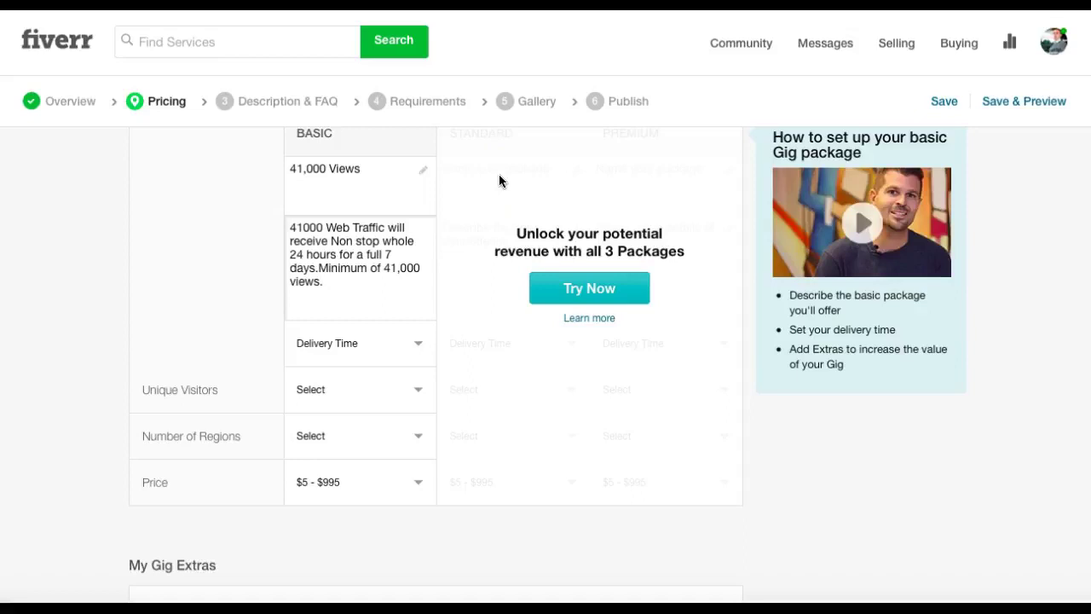
scroll(400, 242, up, 2)
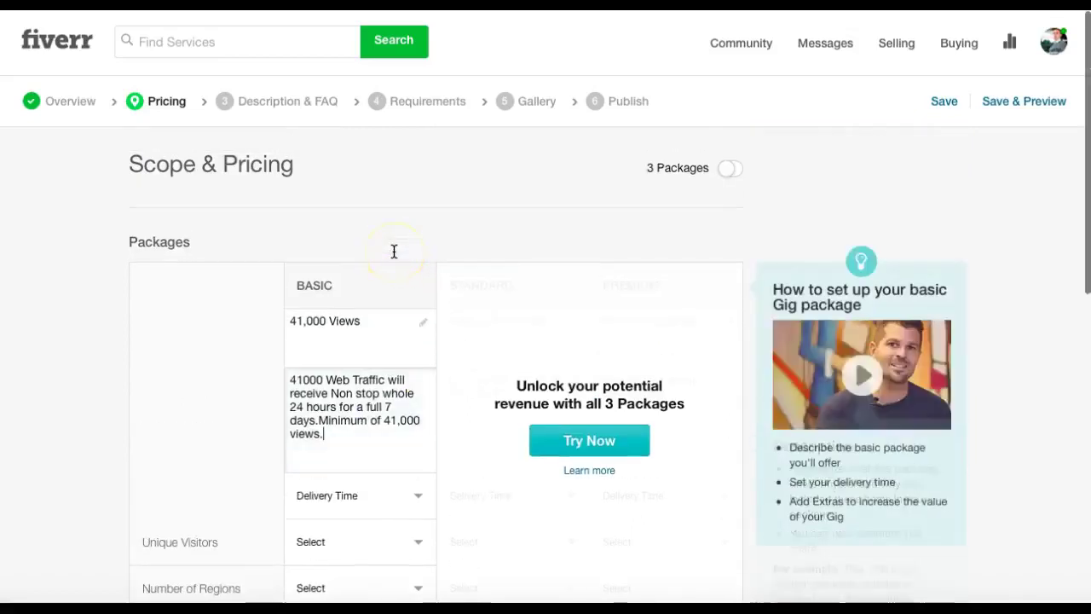
scroll(393, 250, down, 3)
click(414, 231)
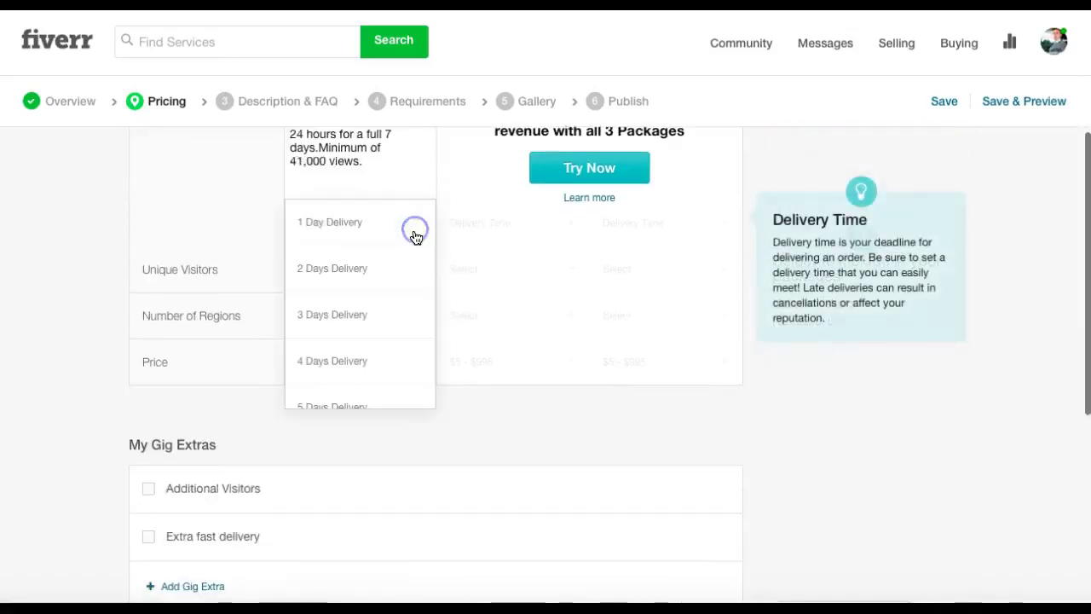
scroll(377, 370, down, 2)
click(372, 317)
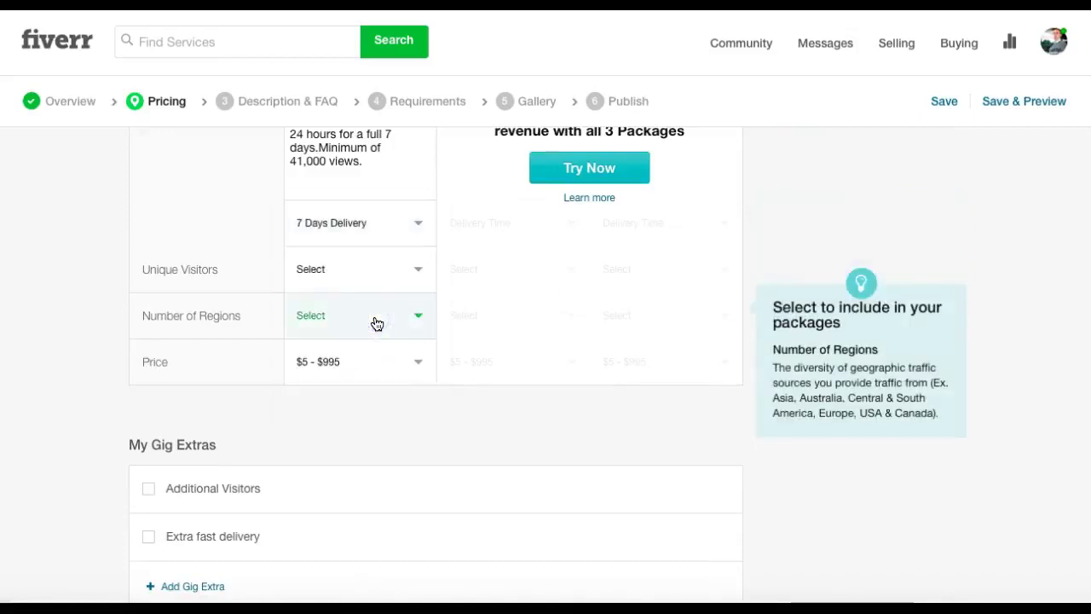
Set the Basic package's number of unique visitors to 40000
click(376, 318)
click(404, 271)
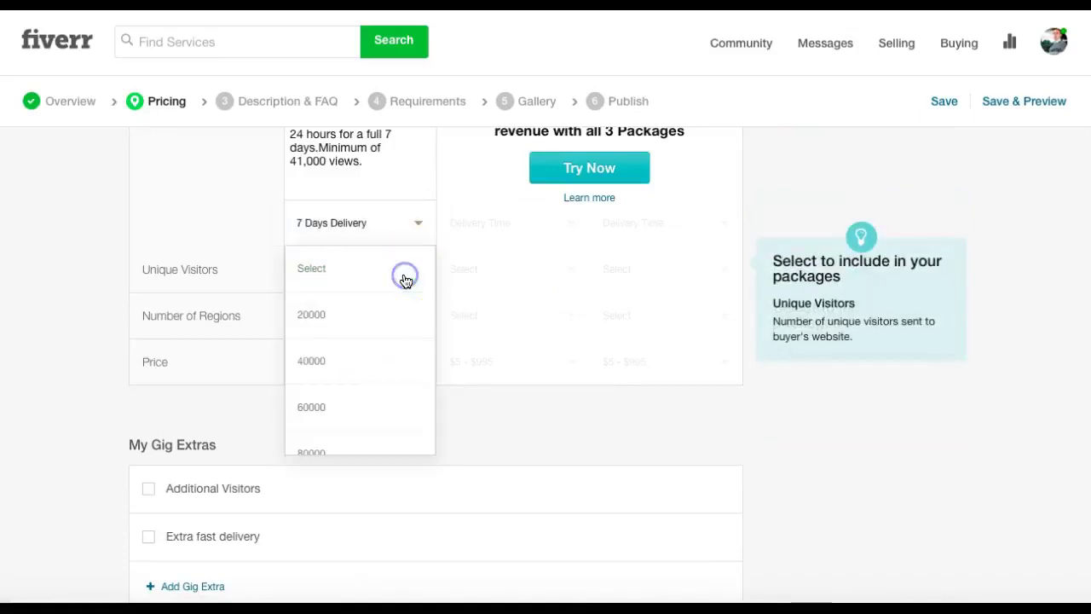
scroll(404, 290, down, 1)
click(387, 322)
Leave the Basic package's number of regions unselected and set its price to $5
mouse_move(378, 316)
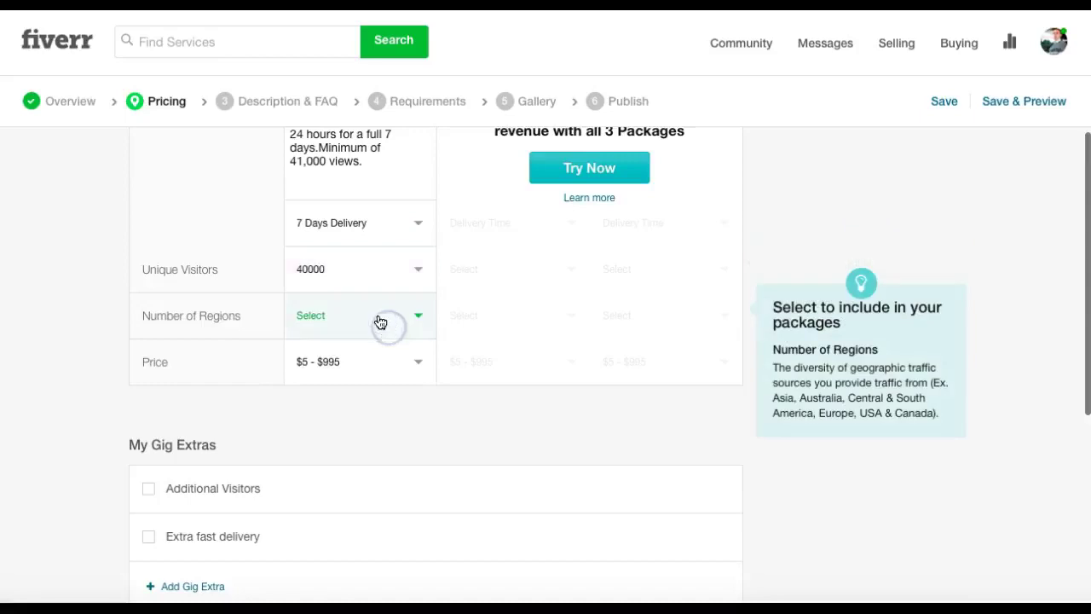
click(412, 318)
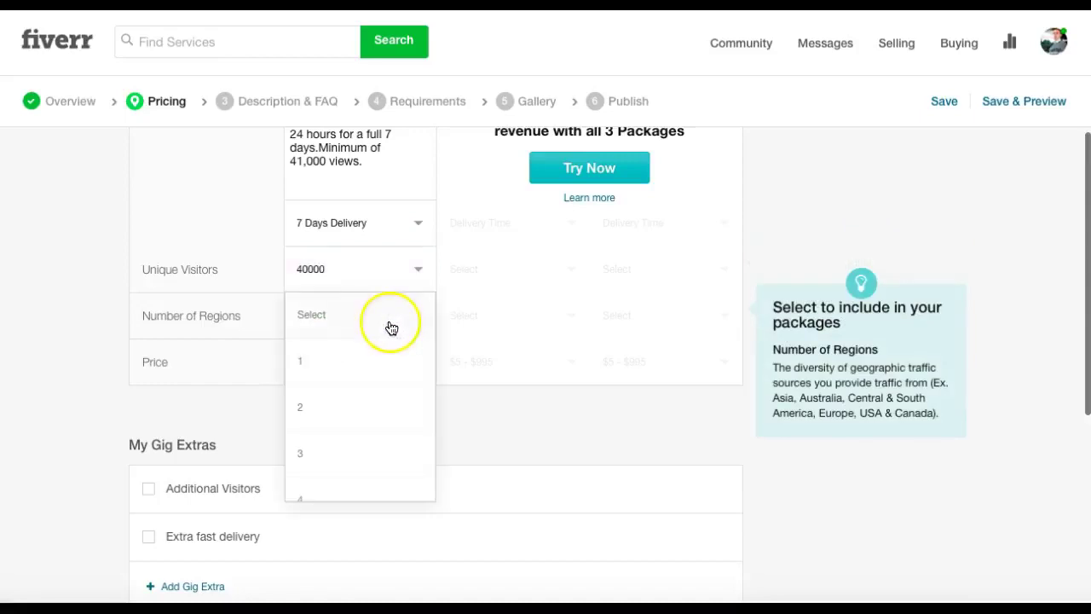
click(480, 320)
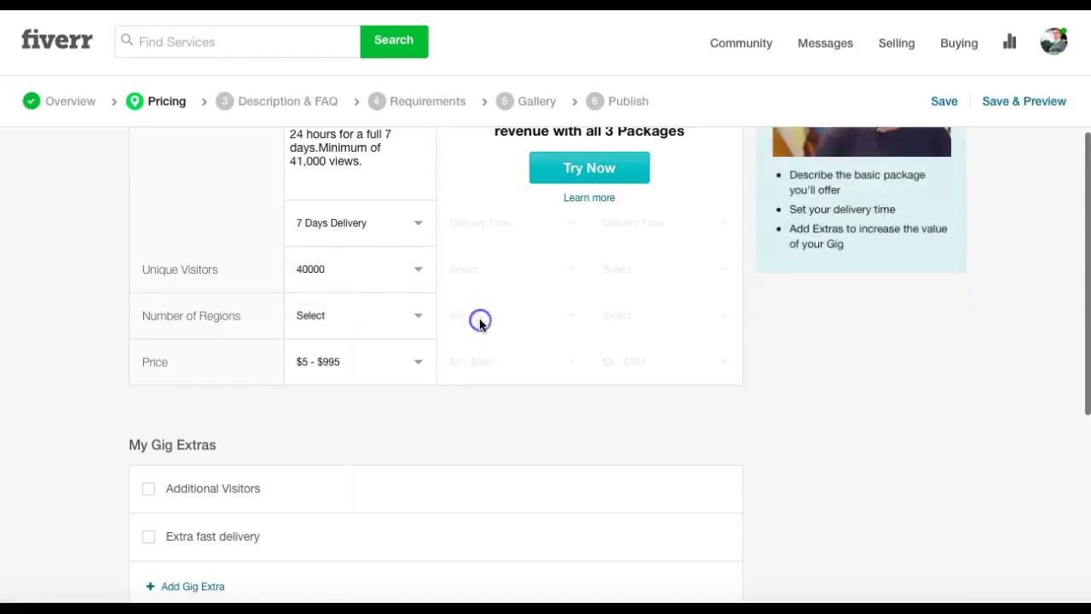
click(355, 368)
click(352, 369)
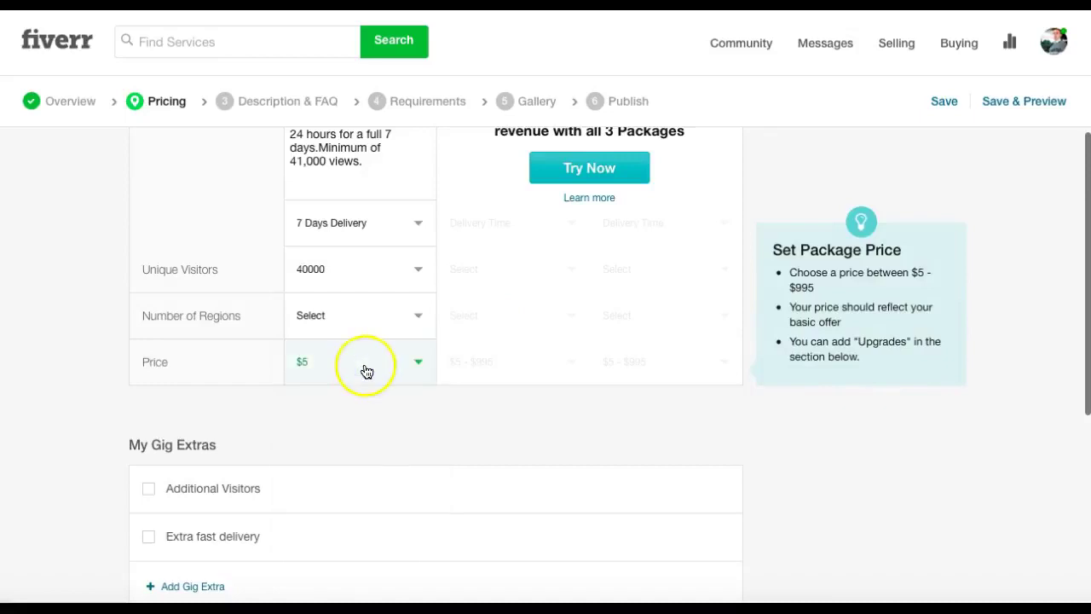
Check the extras offered on the SEOClerks listing and add a custom gig extra titled "400,000 Views"
scroll(364, 370, down, 2)
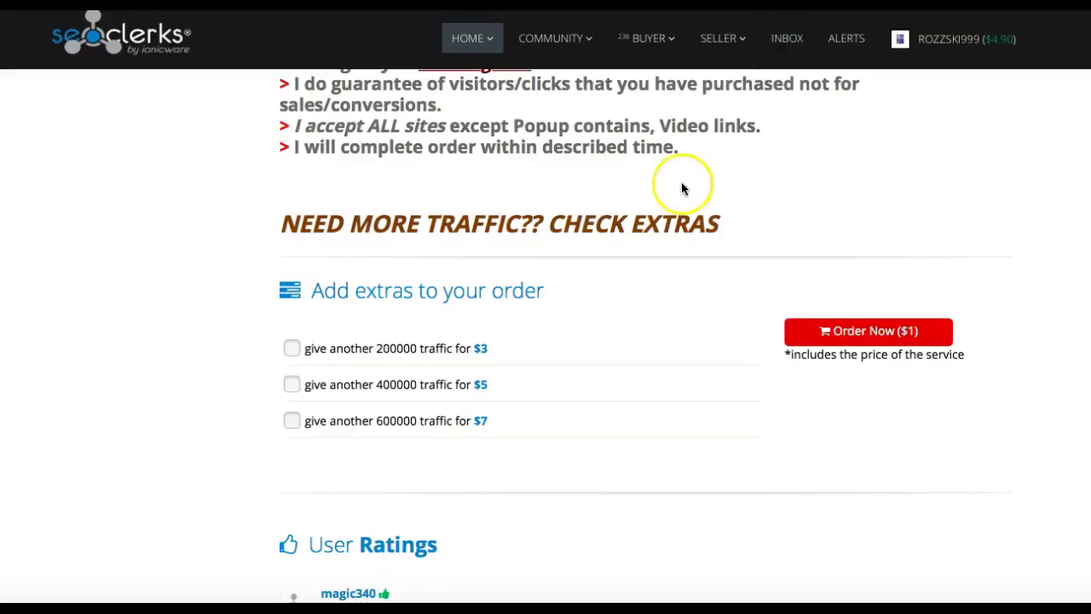
scroll(682, 182, down, 1)
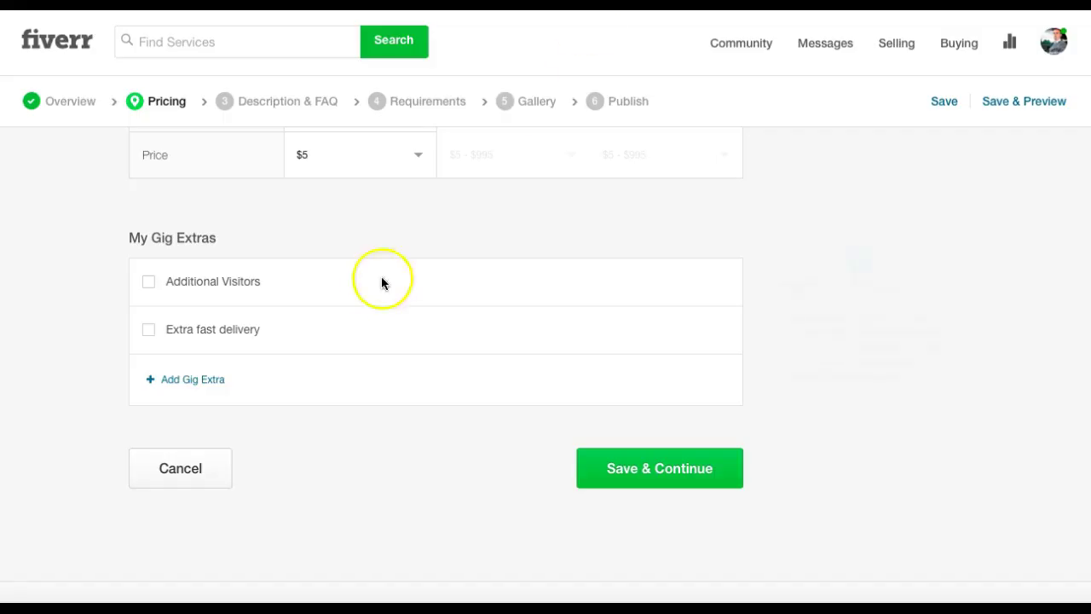
click(151, 381)
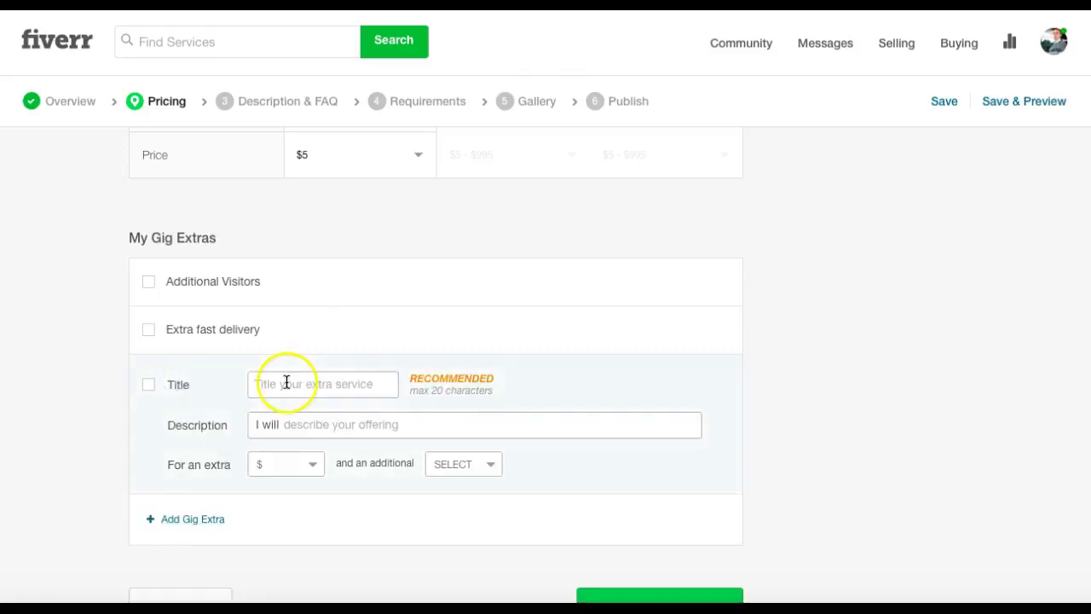
click(285, 384)
text(400,000 Views)
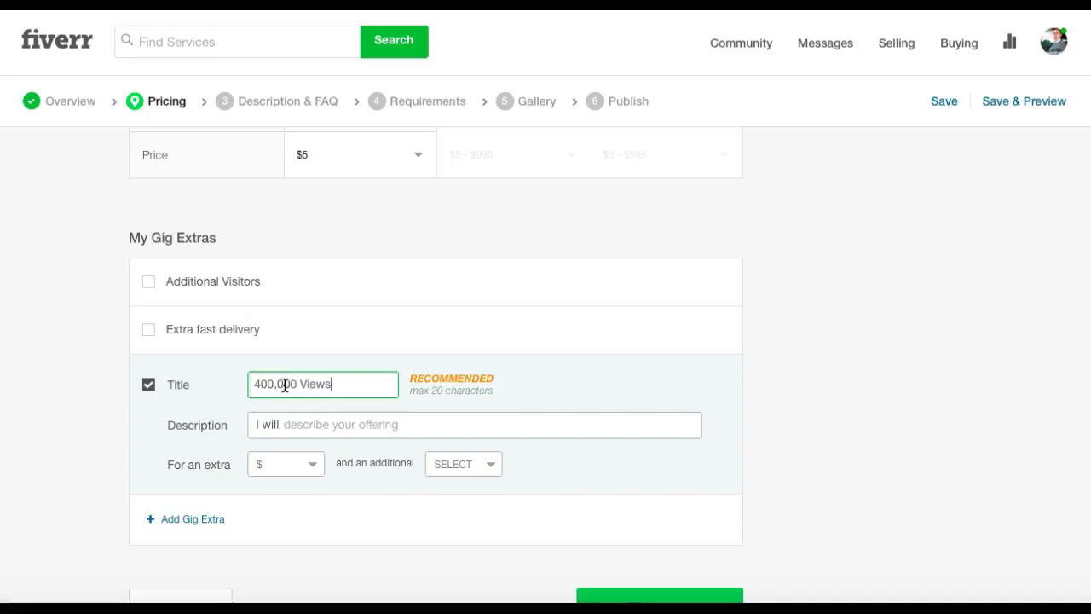
Describe the 400,000 Views extra as "Give you 400,000 worldwide views in 7 days"
click(294, 425)
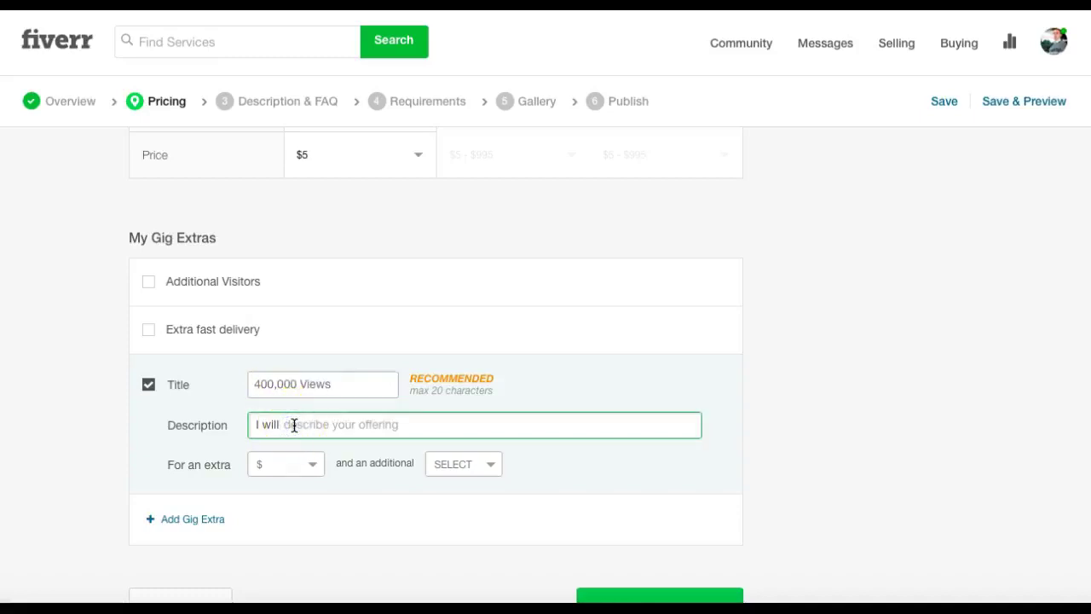
text(Give you 400,000 worldwide view)
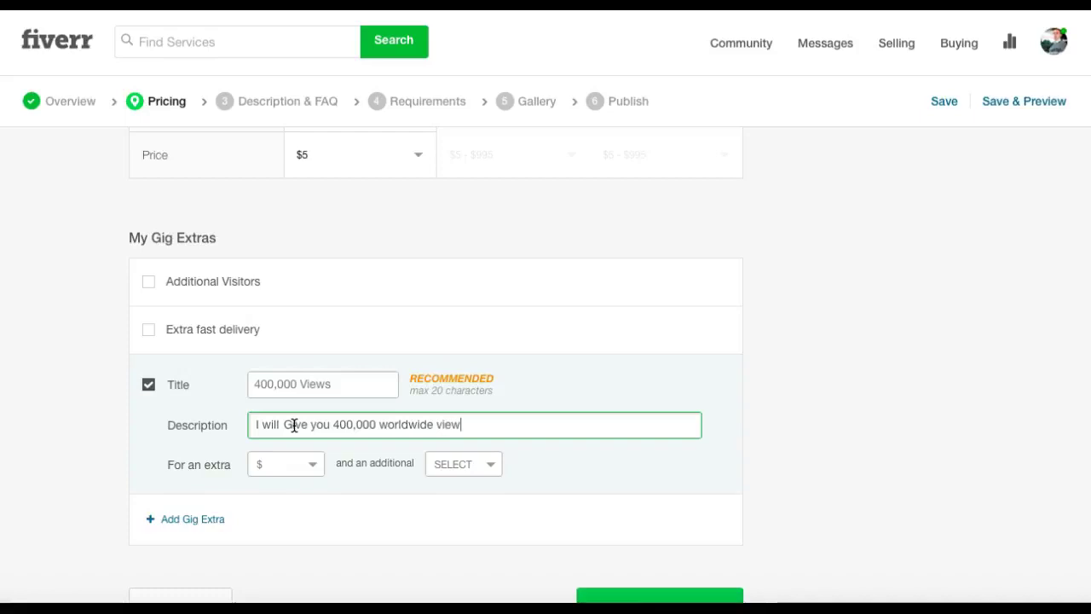
text(7 day)
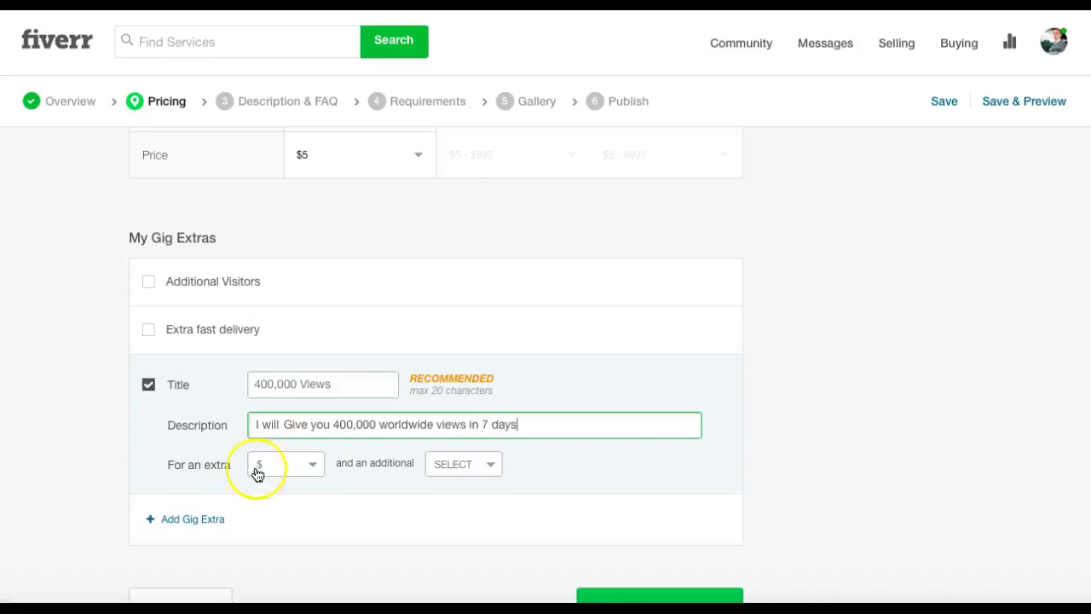
text(s)
Price the 400,000 Views extra at $20 with no additional days and save the pricing page to continue
click(312, 464)
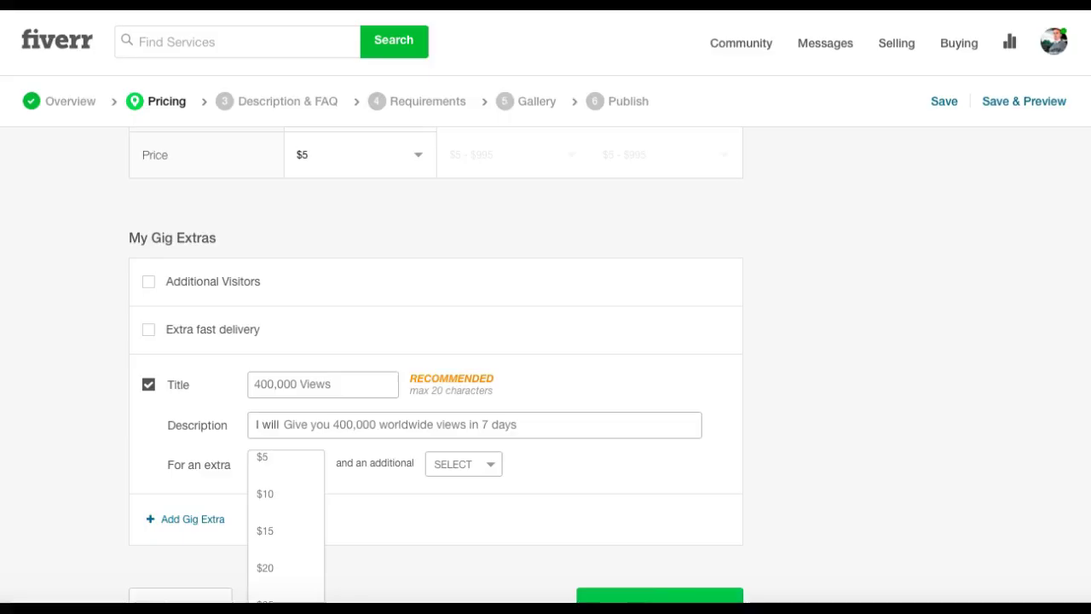
click(283, 562)
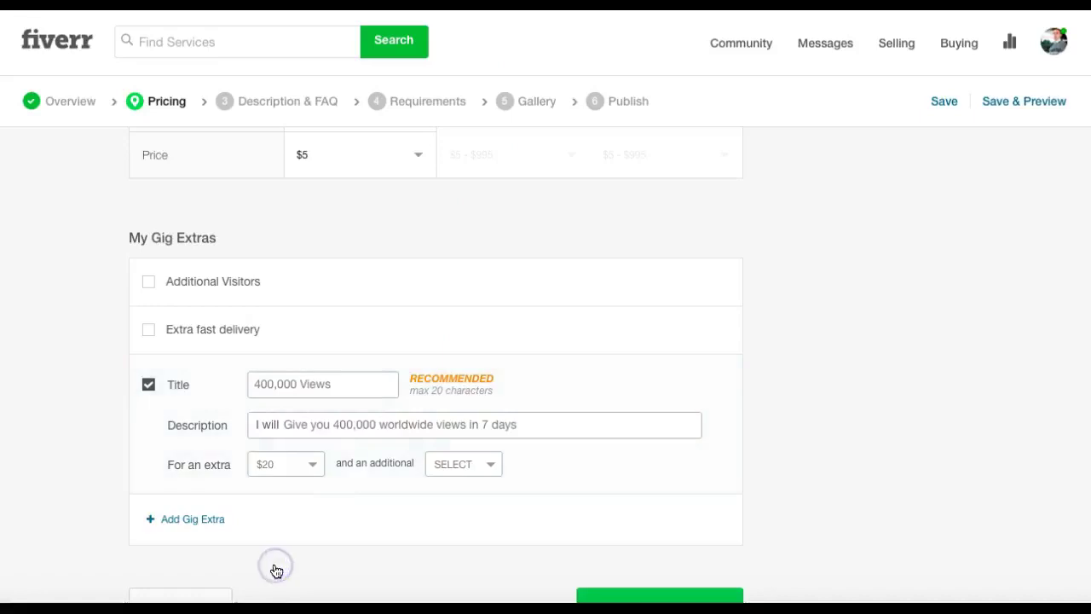
click(487, 467)
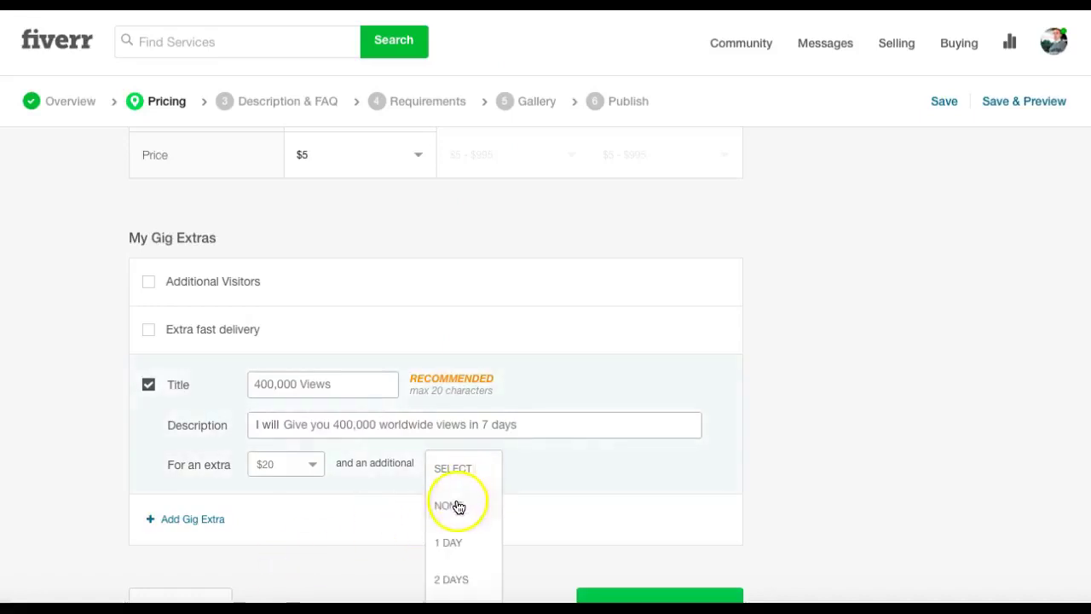
click(477, 471)
click(475, 465)
click(460, 505)
scroll(463, 510, down, 2)
click(633, 440)
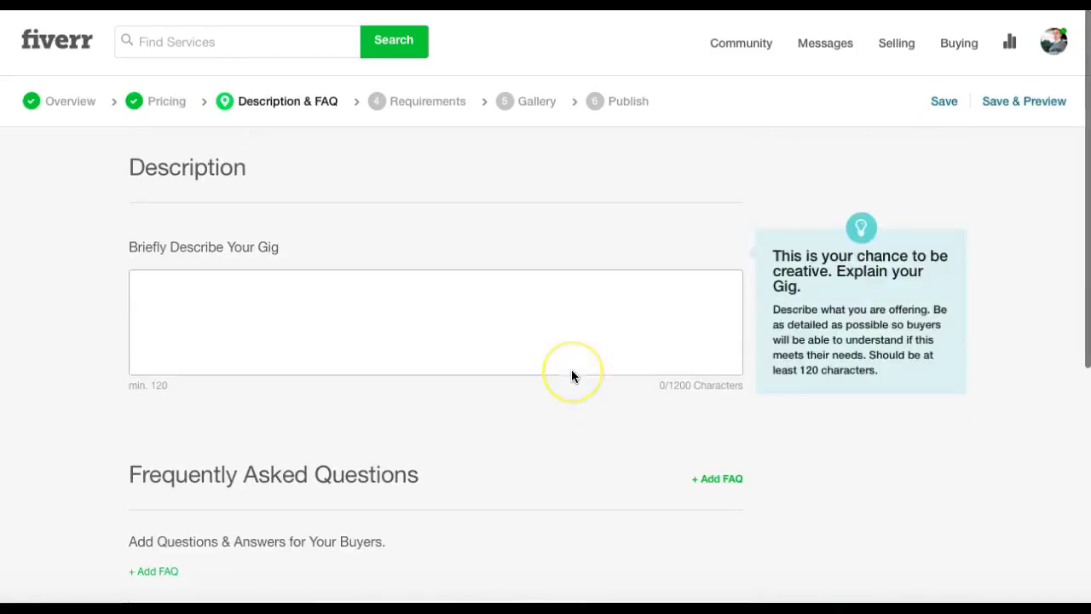
Copy the "WHY CHOOSE US?" heading and its feature list from the SEOClerks listing into the Fiverr gig description
scroll(571, 369, down, 1)
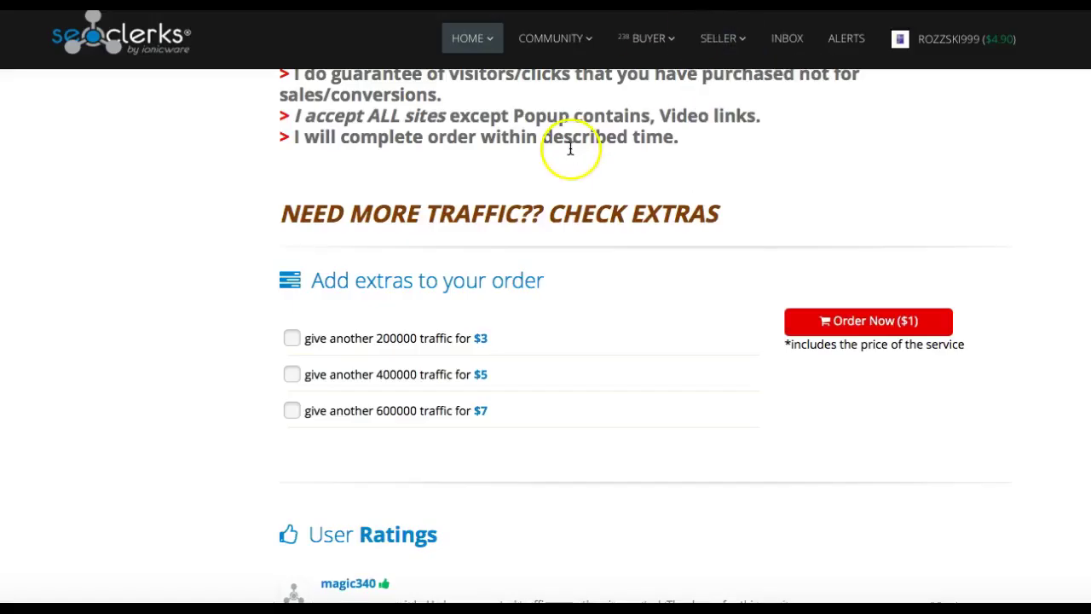
scroll(570, 146, up, 10)
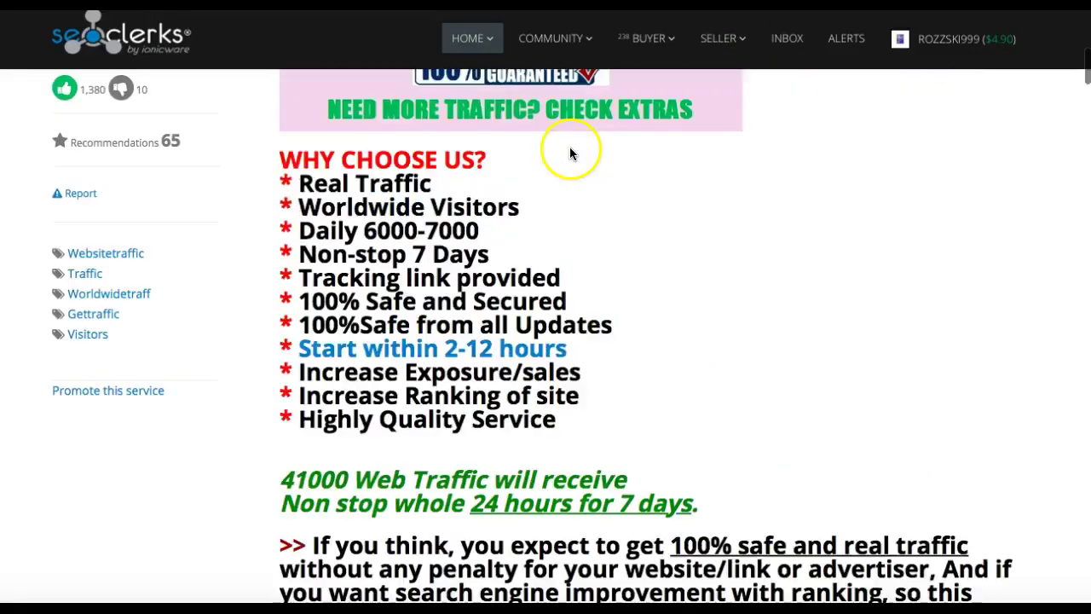
drag(275, 162, 592, 423)
key(ctrl+c)
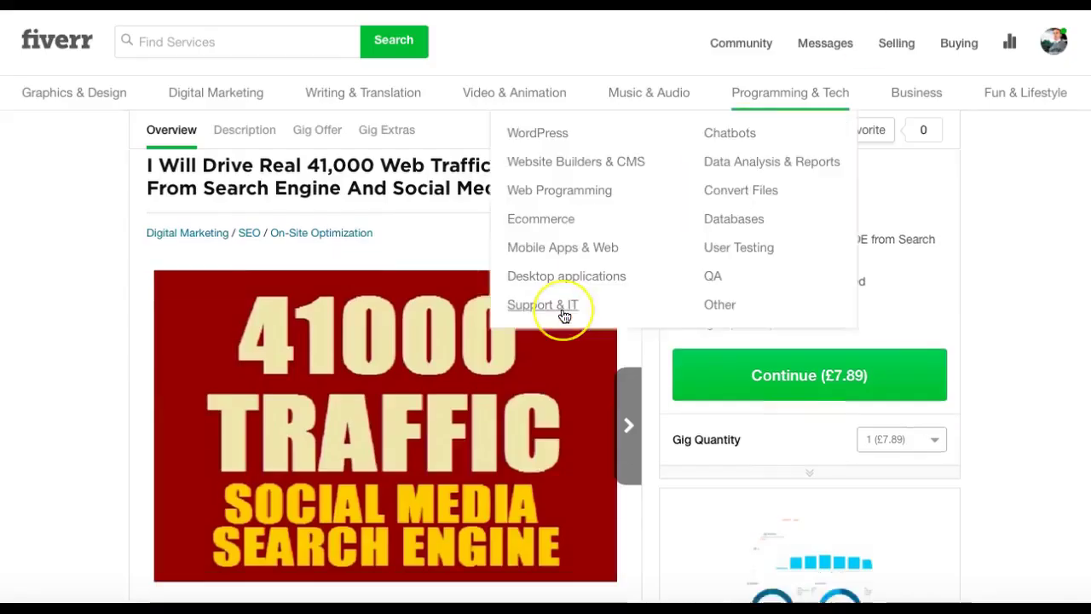
scroll(546, 311, down, 7)
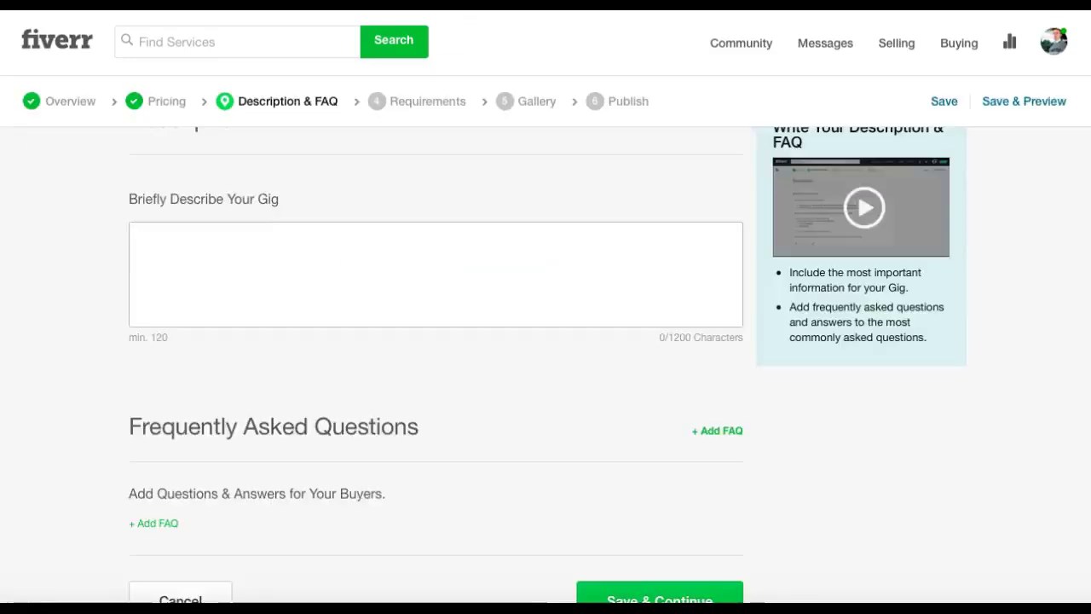
click(302, 297)
key(ctrl+v)
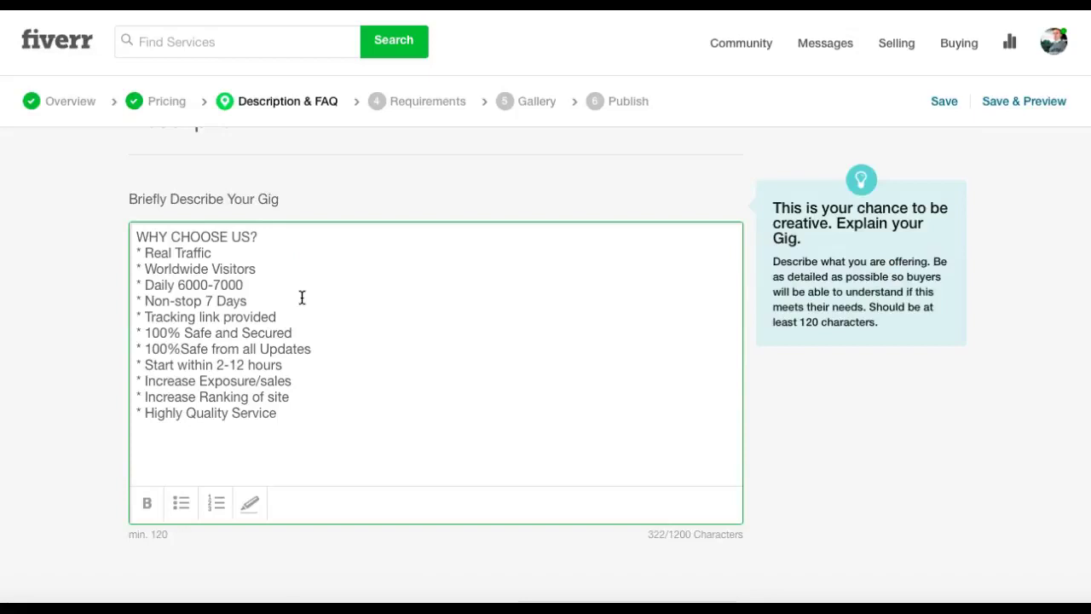
Insert a blank line below the "WHY CHOOSE US?" heading and look over the description page
click(266, 236)
key(Return)
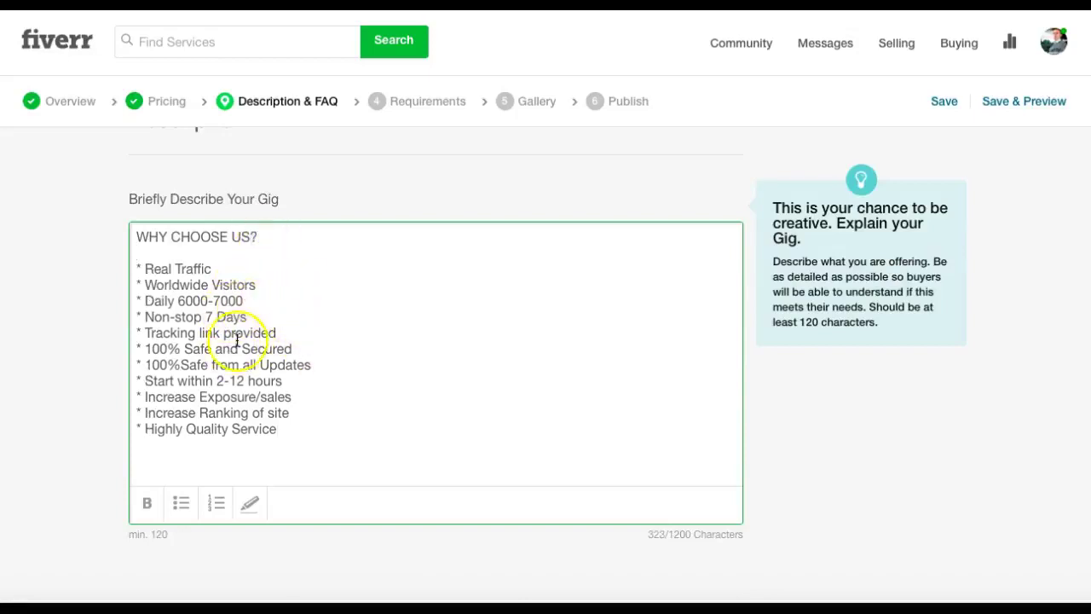
scroll(295, 375, down, 2)
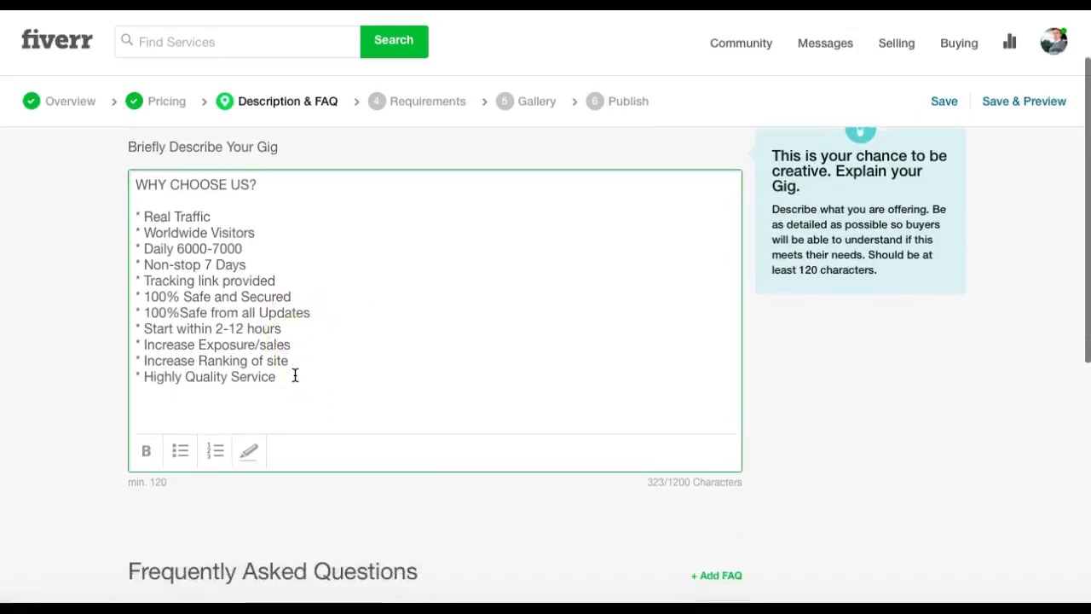
scroll(295, 375, down, 4)
scroll(295, 375, up, 5)
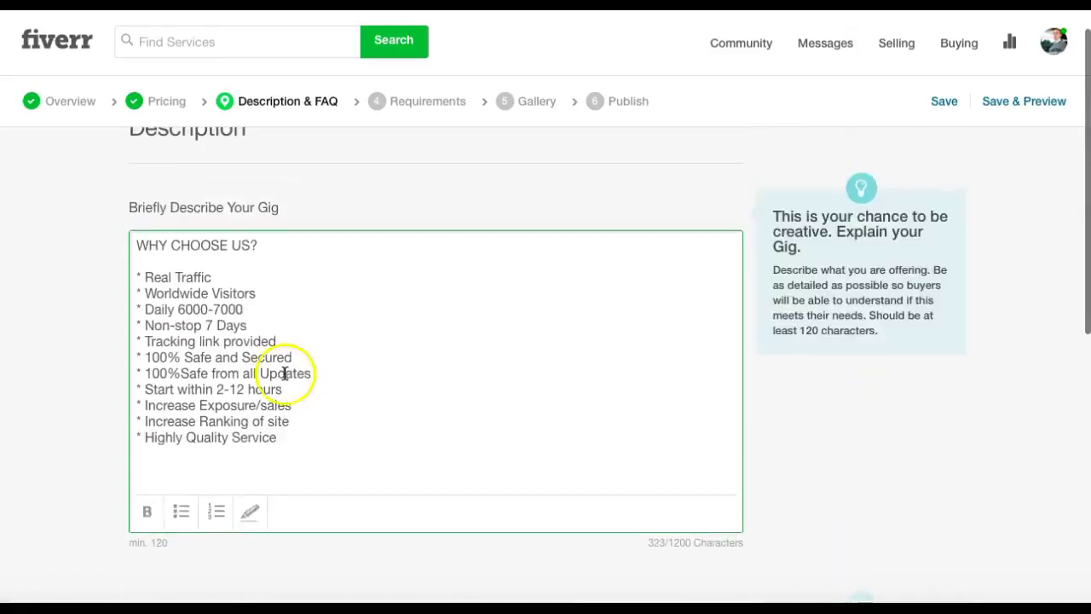
Make the "WHY CHOOSE US?" heading of the gig description bold
click(152, 515)
drag(270, 247, 127, 236)
click(146, 511)
Add the line "And Get The Below Software For Free :" under the feature list in the description
click(293, 452)
key(Return)
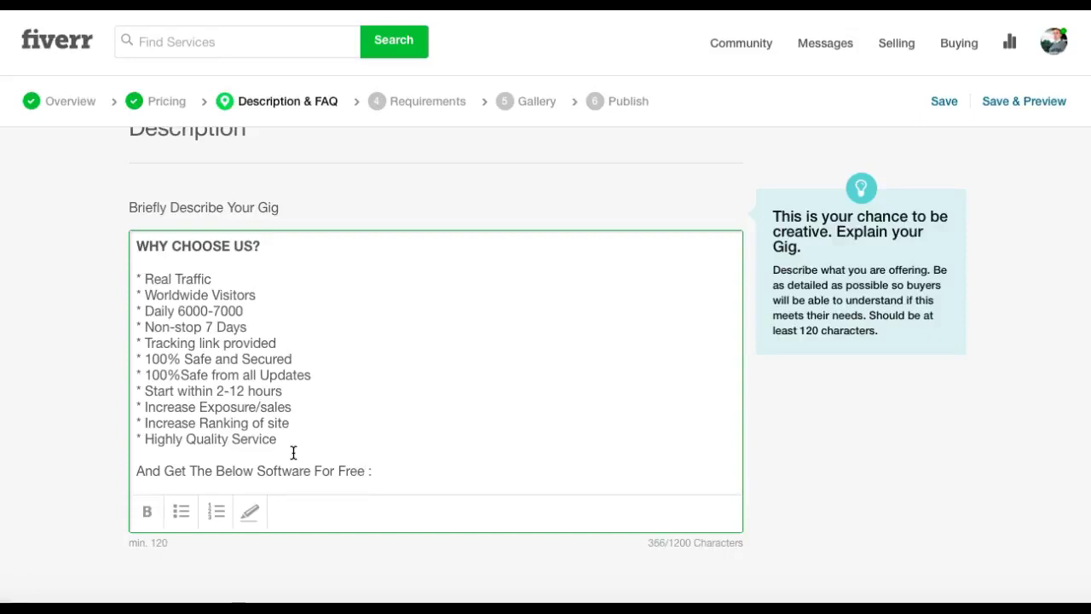
click(297, 436)
scroll(296, 435, down, 1)
scroll(297, 433, down, 1)
click(378, 320)
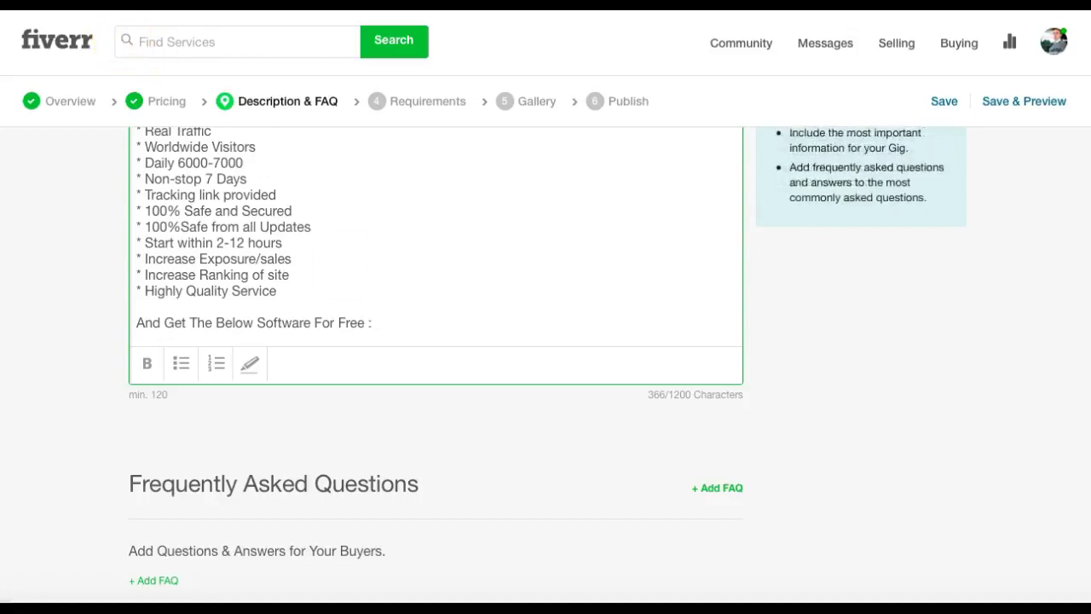
Search the web for "free plr for traffic" in a new browser tab and look through a PLR product sales page
click(47, 2)
key(super+t)
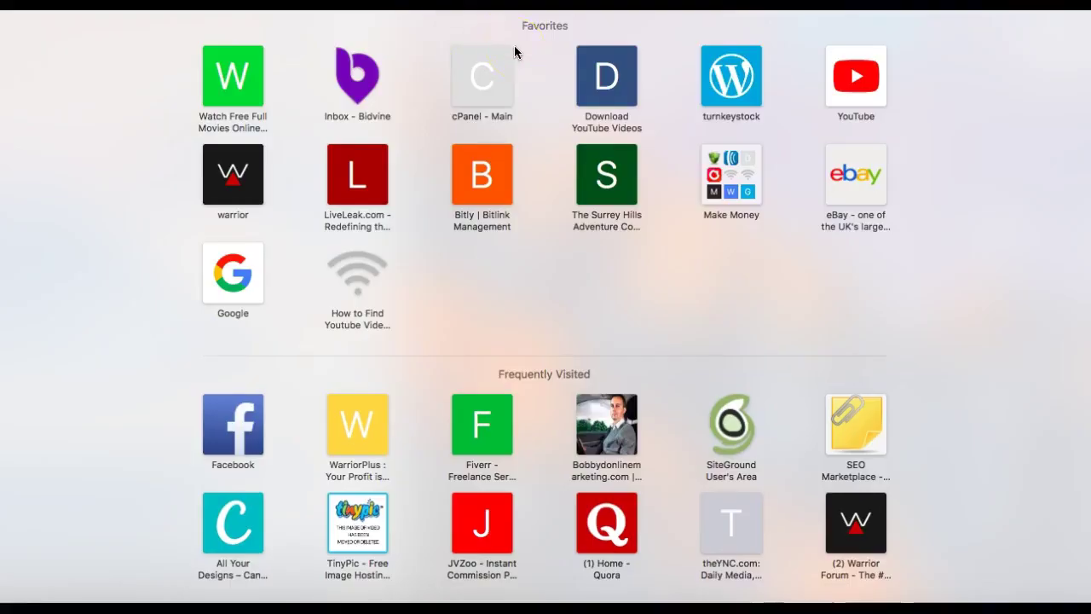
text(free pl)
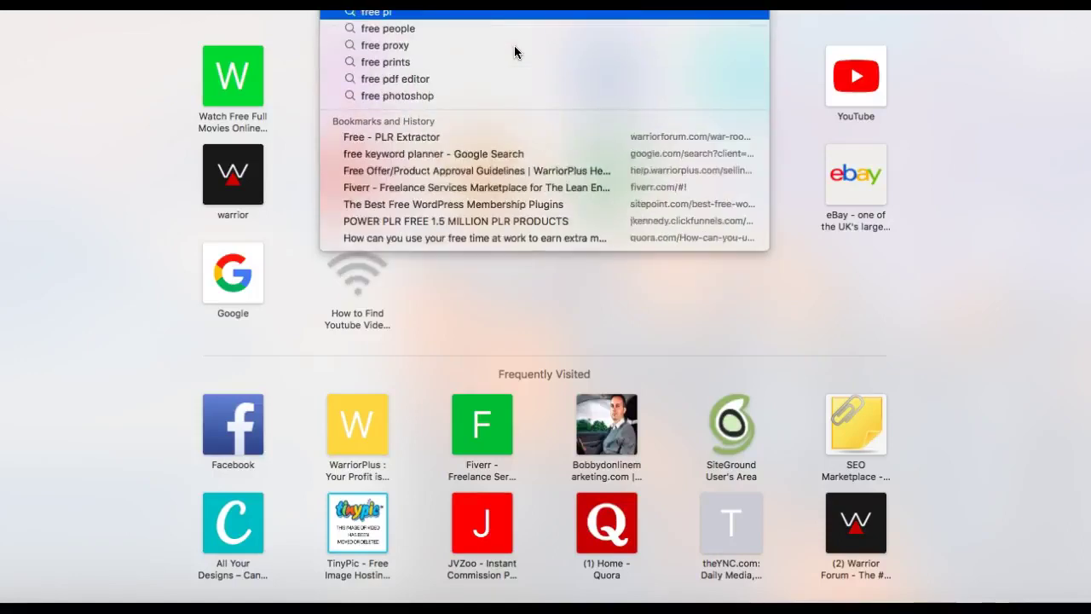
text(t)
key(BackSpace)
text(r for me)
key(Return)
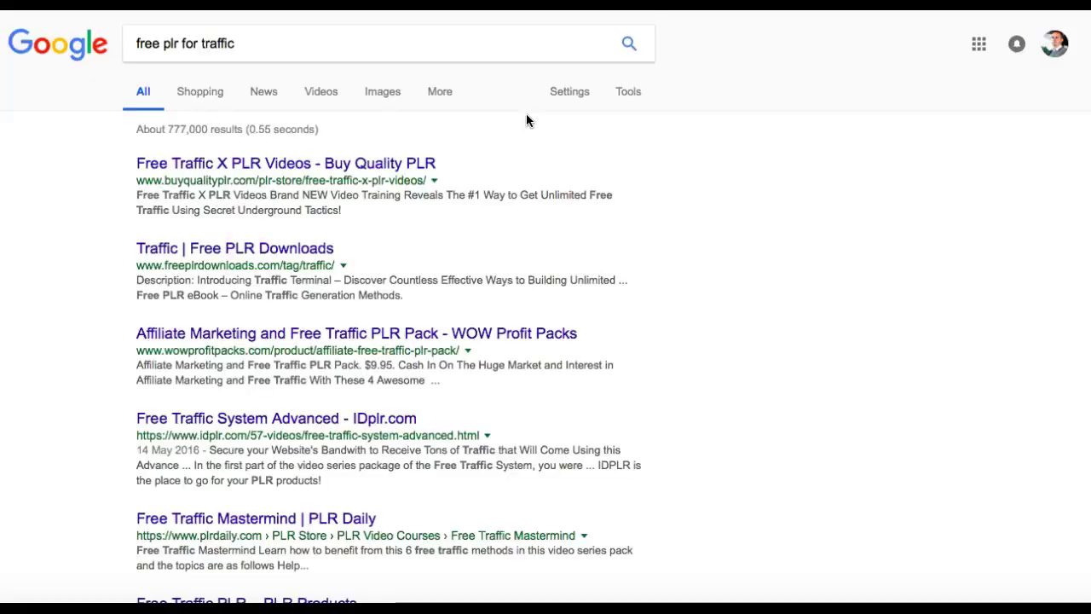
scroll(428, 213, down, 3)
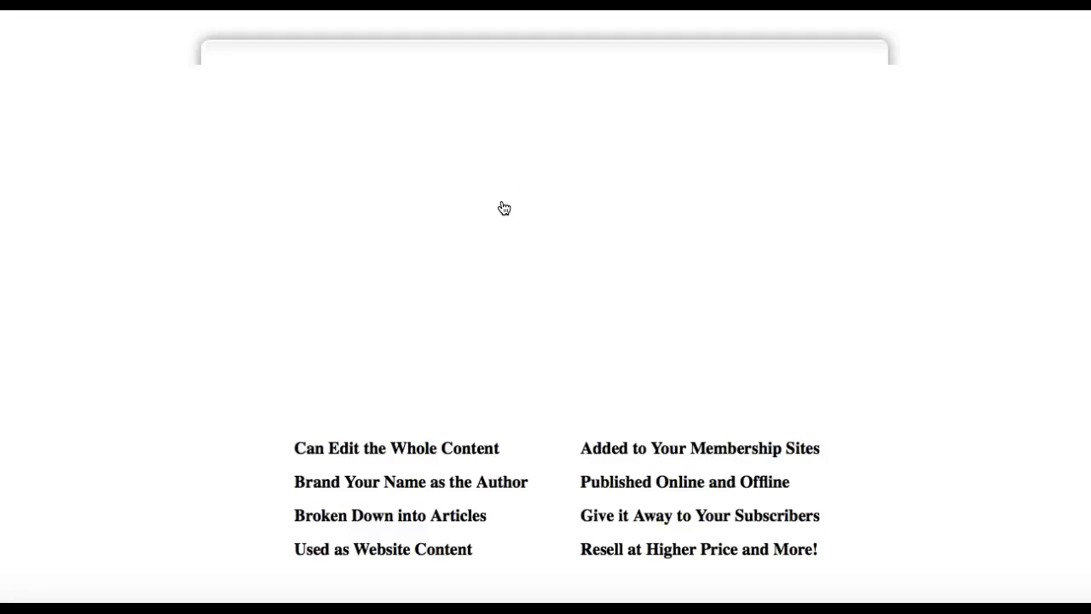
scroll(503, 208, down, 20)
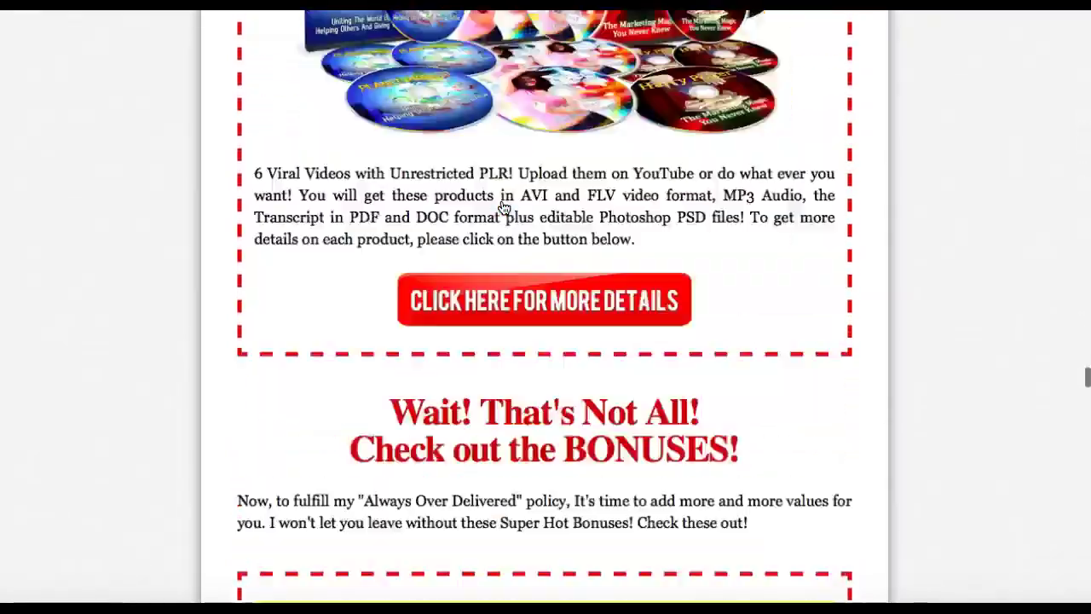
scroll(503, 208, up, 2)
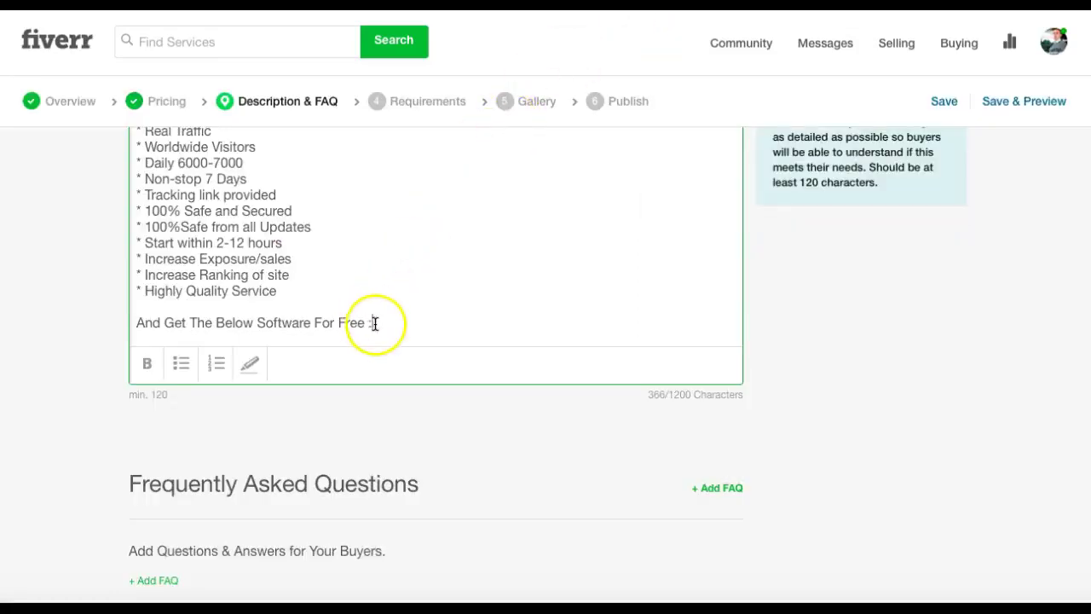
Reword the free offer line in the gig description to "And Get The Below 3 free Ebooks For Free :"
click(257, 321)
text(3 free)
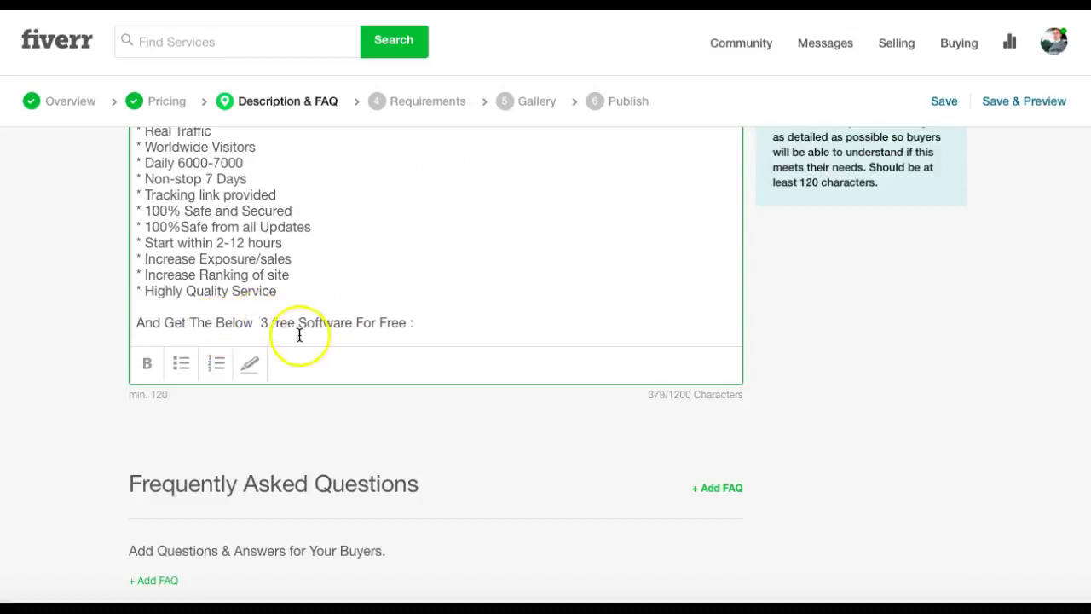
drag(352, 322, 302, 323)
text(Ebooks for)
key(BackSpace)
key(BackSpace)
key(BackSpace)
key(BackSpace)
click(426, 321)
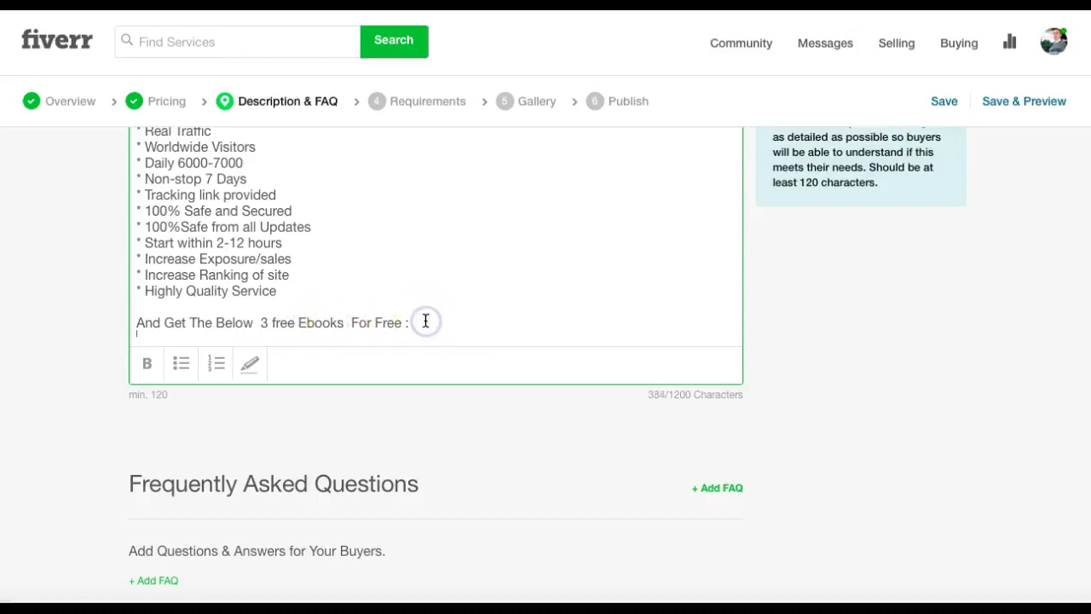
Add the placeholder lines "List 1", "2" and "3" below the free ebooks line
scroll(426, 320, down, 1)
text(List 1)
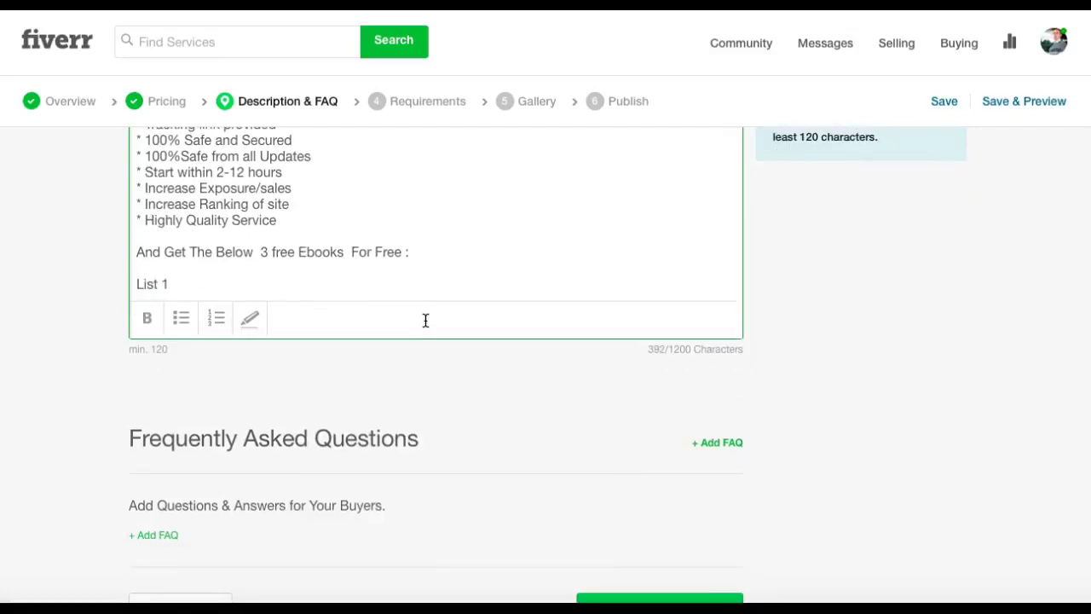
key(Return)
text(2)
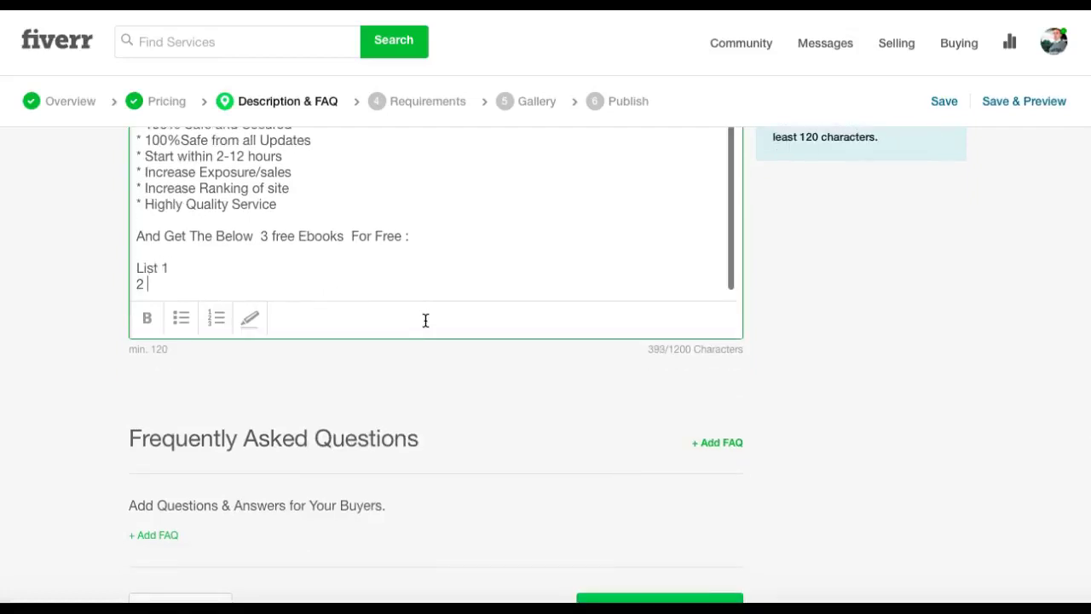
text( 3)
key(BackSpace)
key(BackSpace)
key(Return)
text(3)
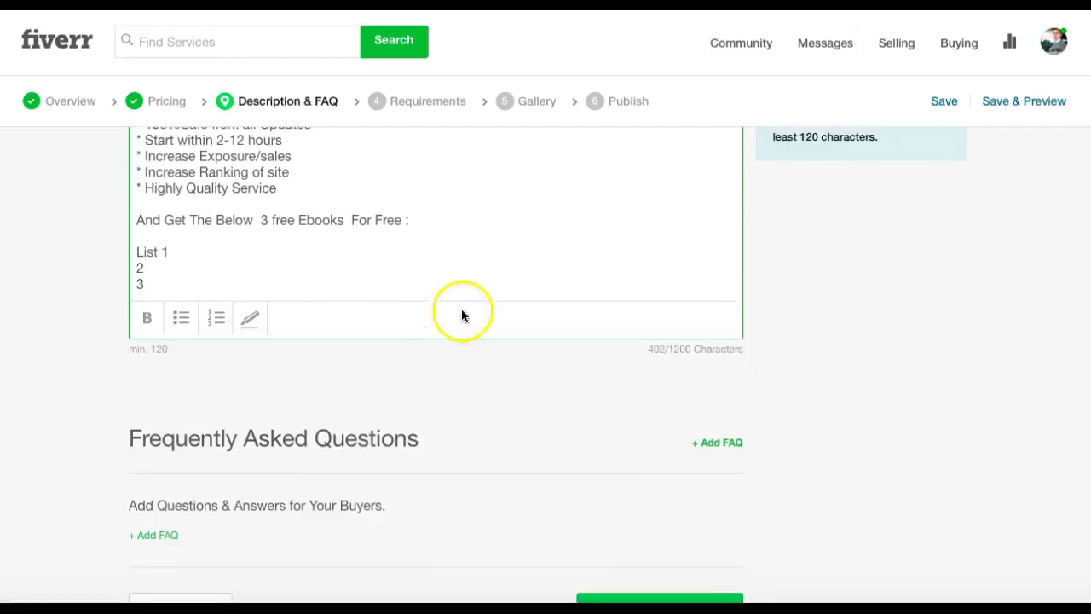
Look over the finished description and save it to continue to the requirements
scroll(484, 241, down, 1)
scroll(485, 241, up, 4)
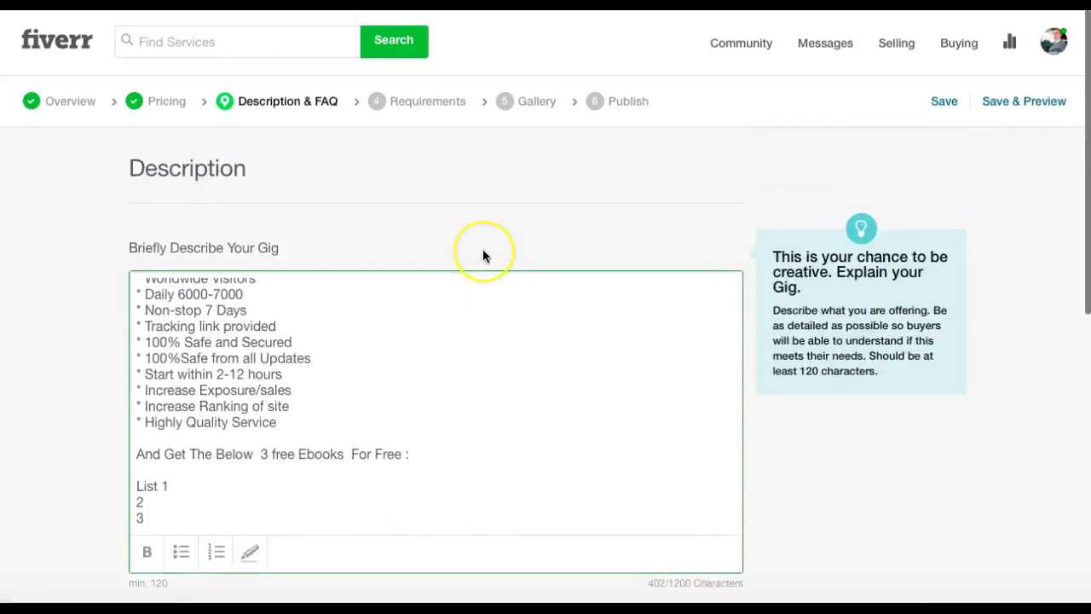
scroll(520, 341, down, 4)
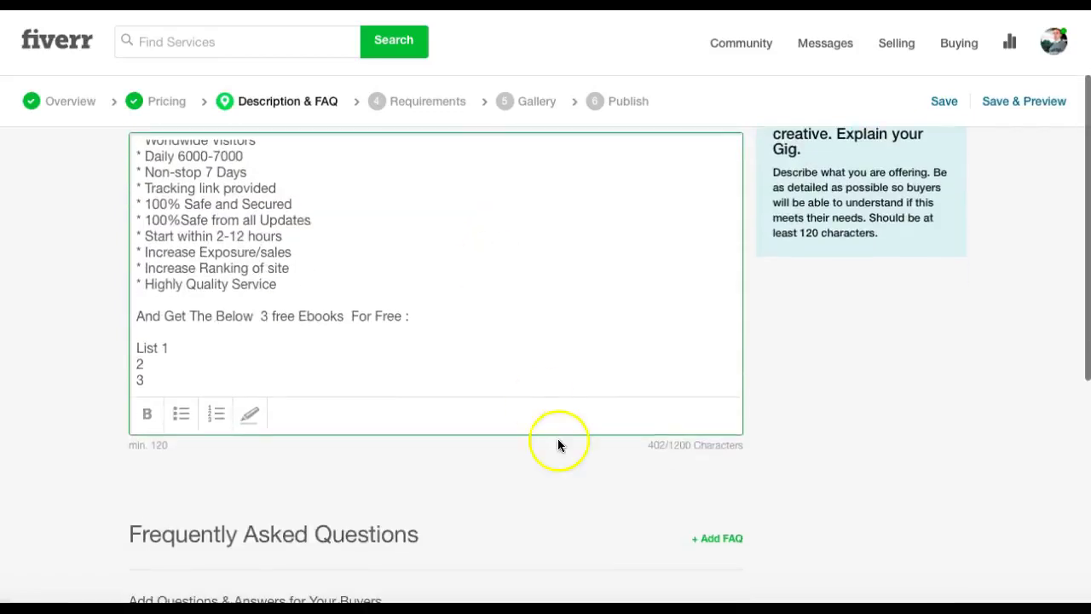
click(664, 540)
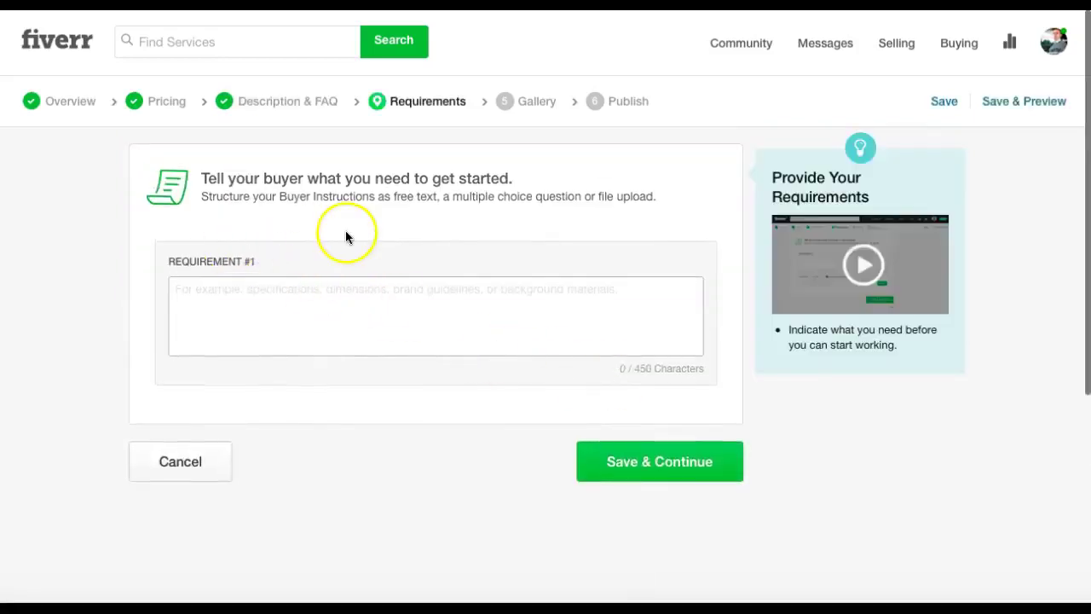
Add the buyer requirement "Please supply your URL for traffic." and save to continue to the gallery
click(272, 285)
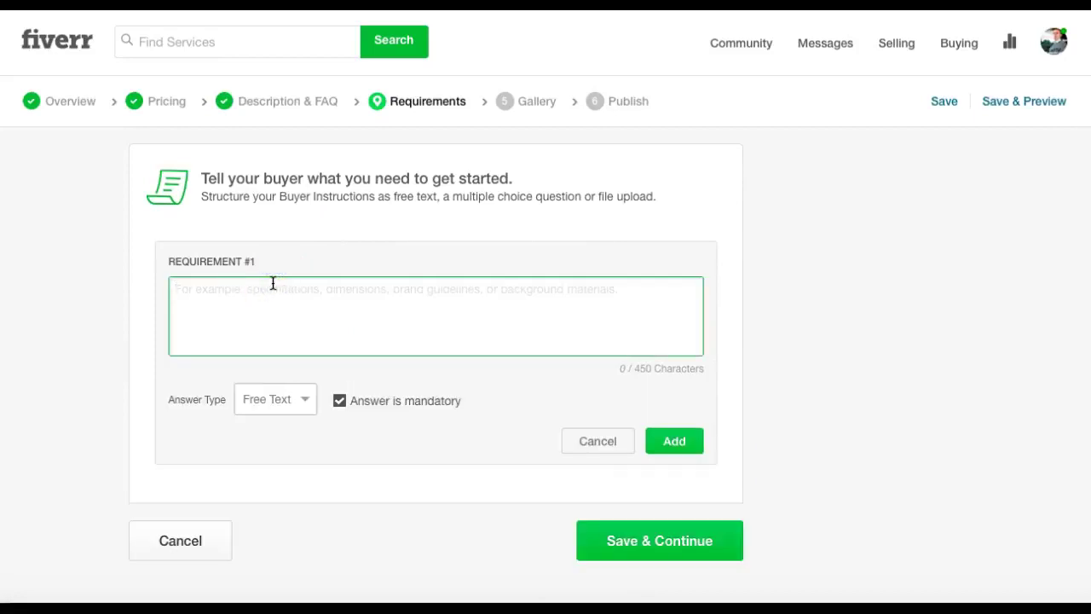
text(Please supply your)
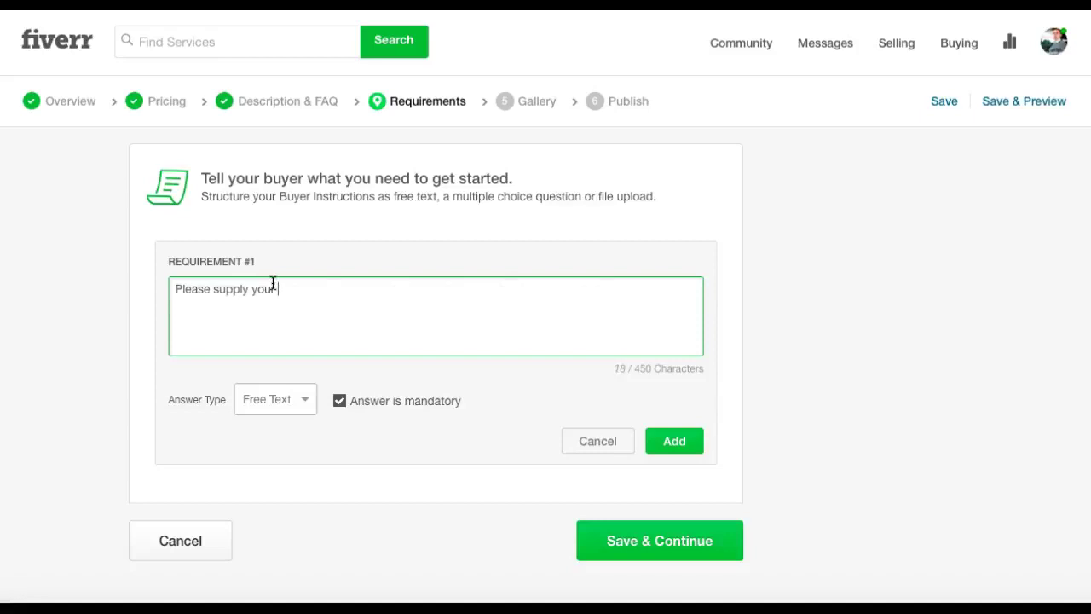
text( URL for traffic.)
key(Return)
key(Return)
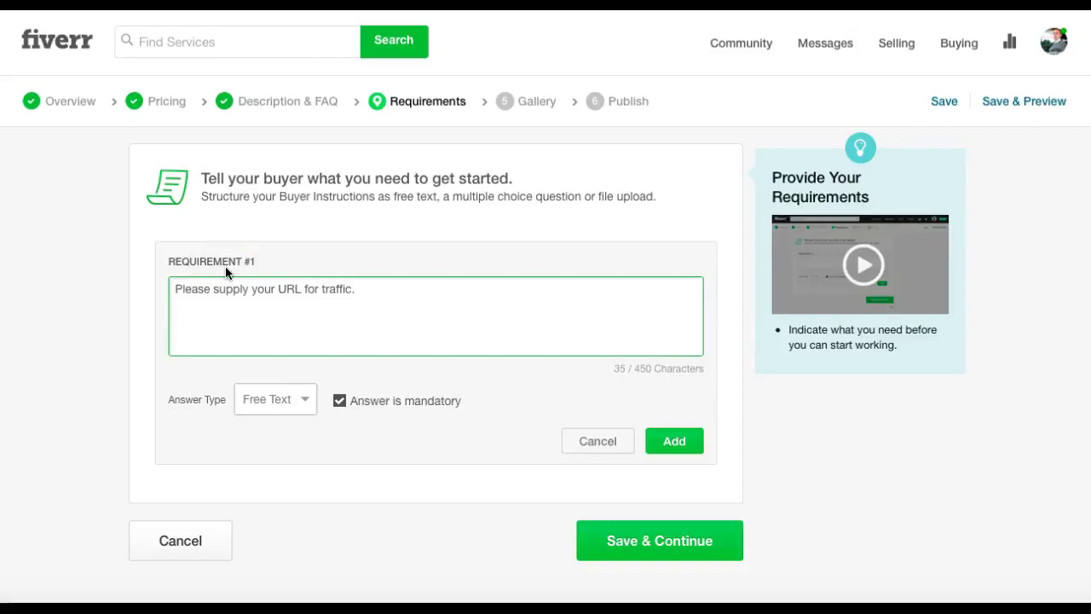
click(672, 442)
click(678, 428)
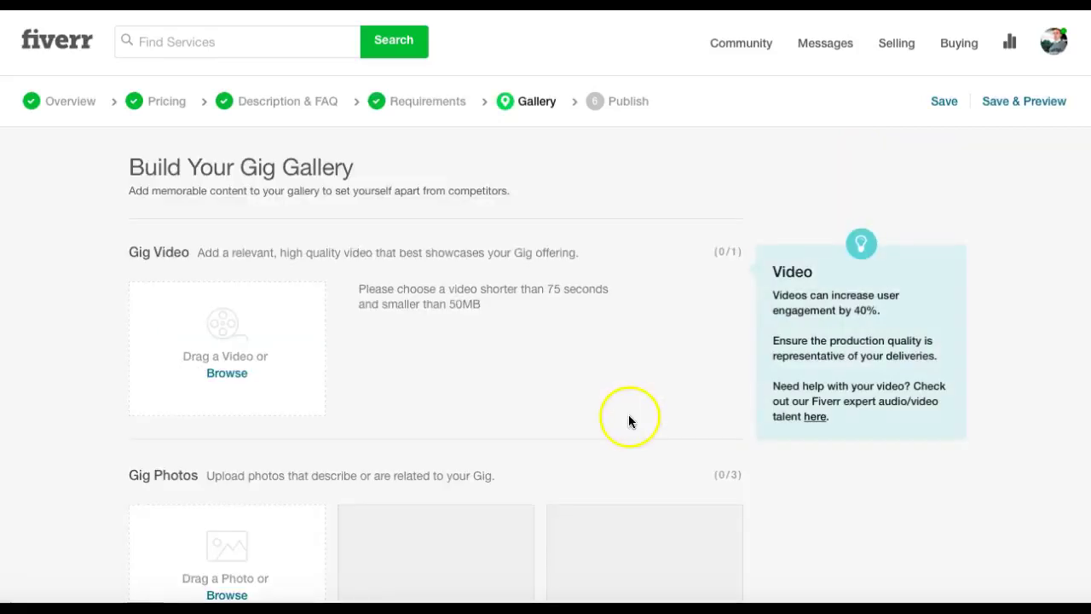
Upload 41,000.png from the Desktop as the first gig photo
scroll(356, 380, down, 2)
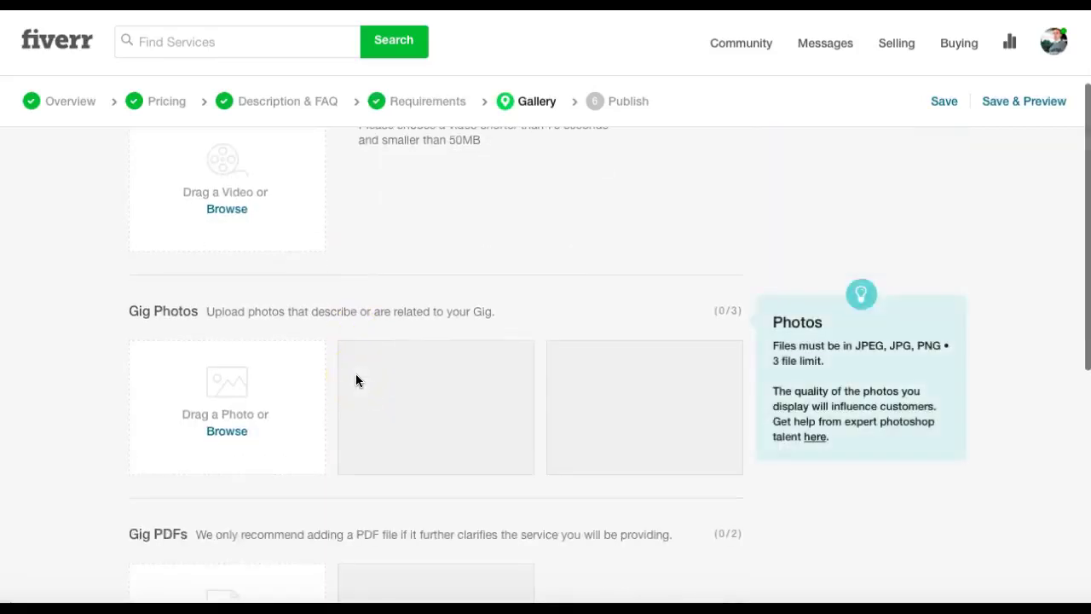
click(222, 407)
scroll(222, 407, up, 2)
scroll(222, 418, down, 1)
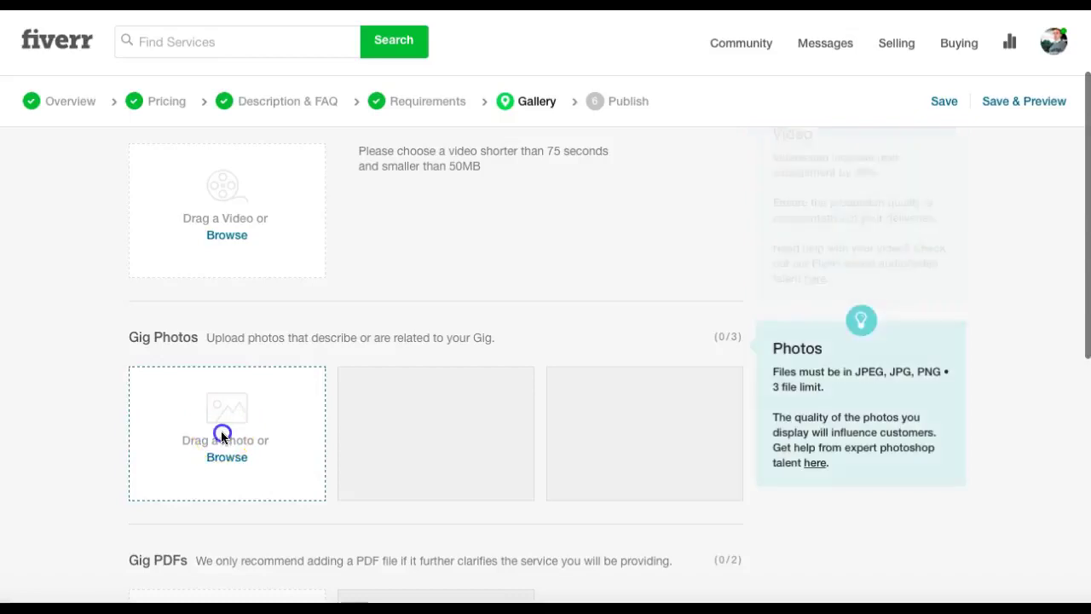
click(230, 458)
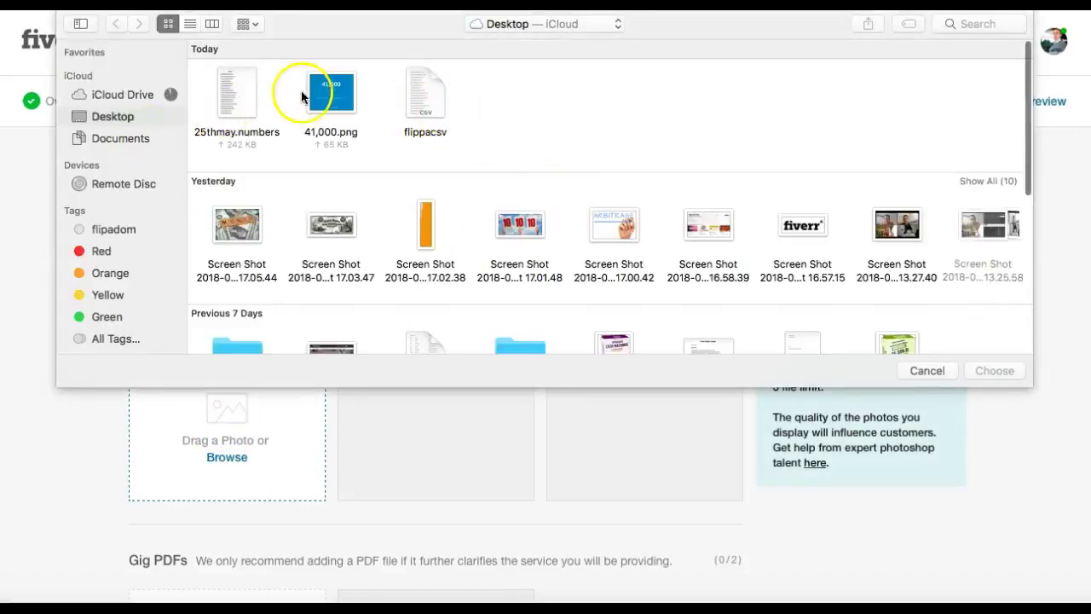
double_click(309, 96)
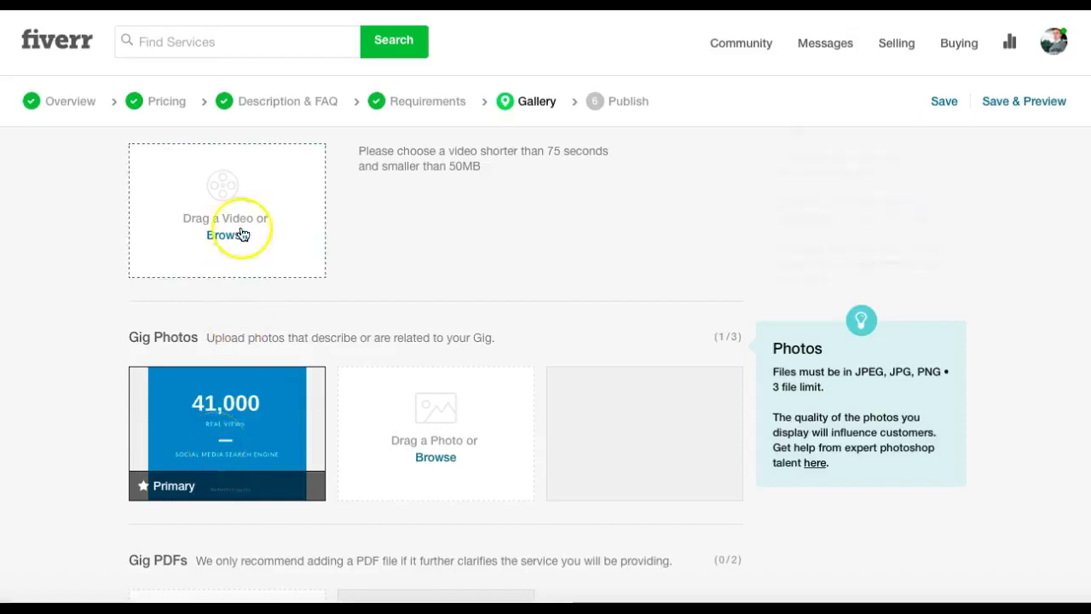
Save the gallery with only the photo, continue to publishing and start the phone number verification
mouse_move(261, 208)
scroll(249, 215, down, 3)
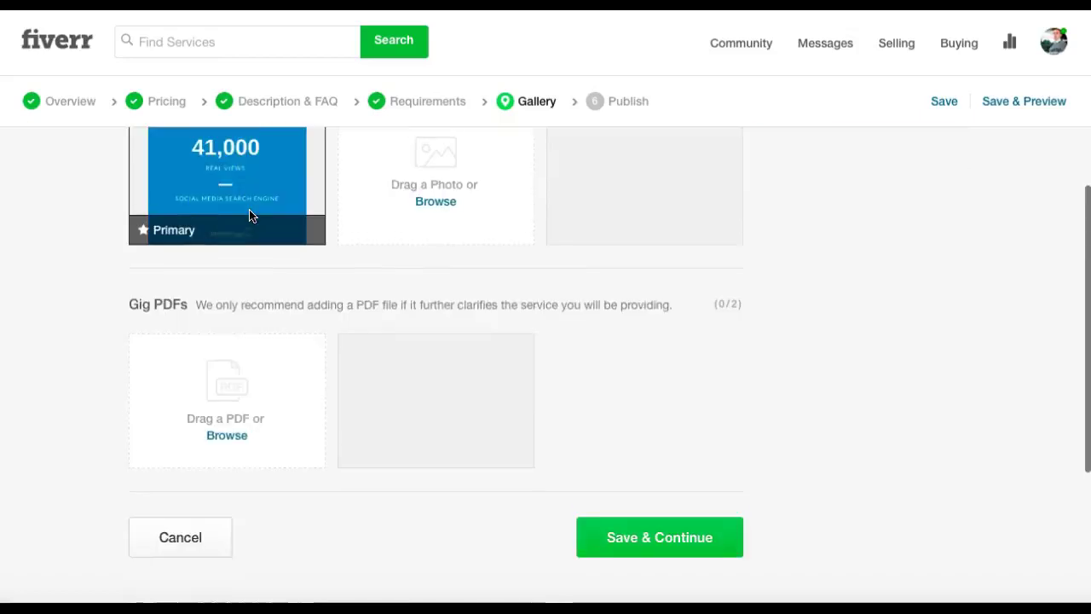
scroll(249, 215, up, 4)
scroll(249, 216, up, 1)
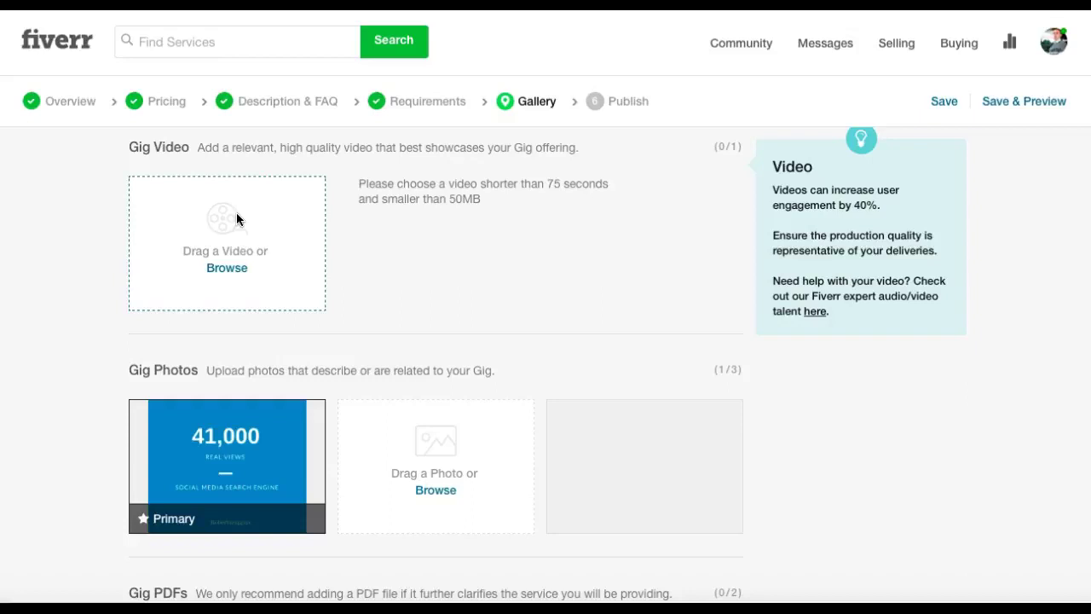
scroll(236, 219, down, 3)
scroll(482, 348, down, 2)
click(635, 434)
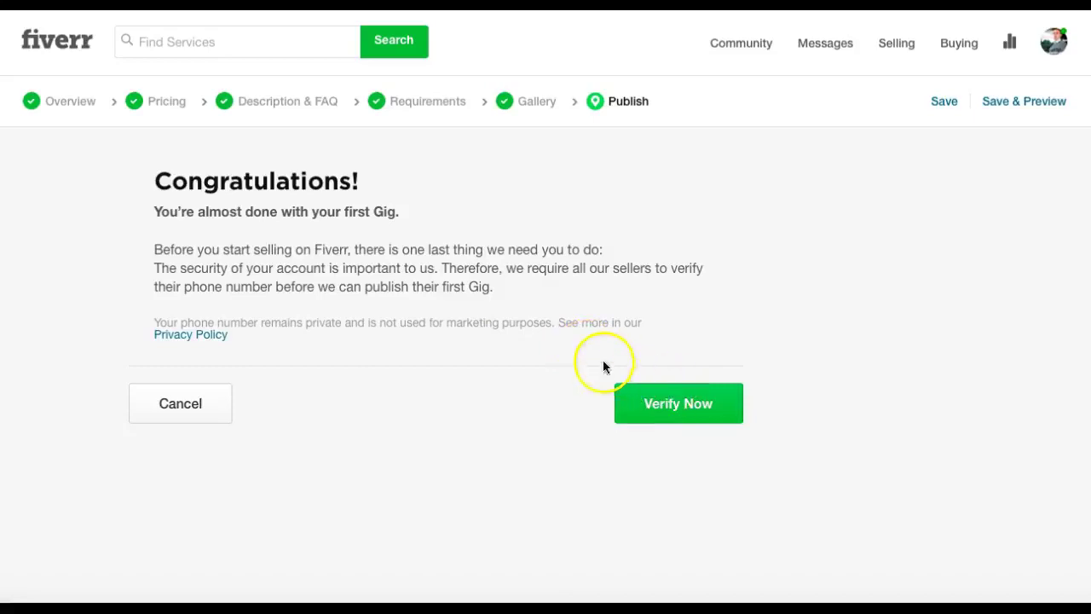
click(681, 399)
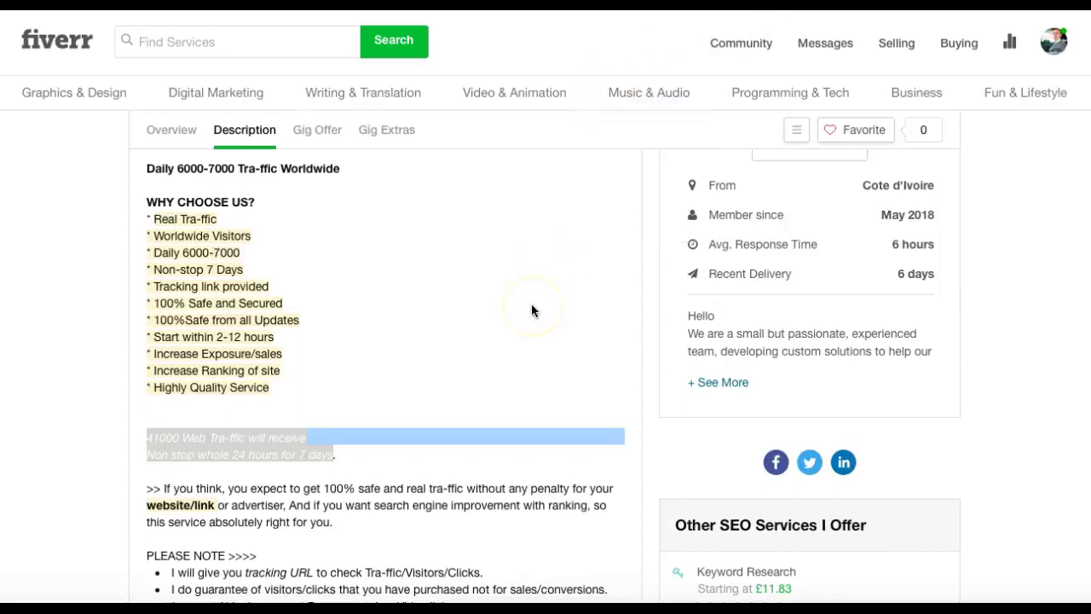
Review the competing 41,000 traffic gig's images, description, order details and extras, and the seller's other gigs
scroll(285, 268, up, 6)
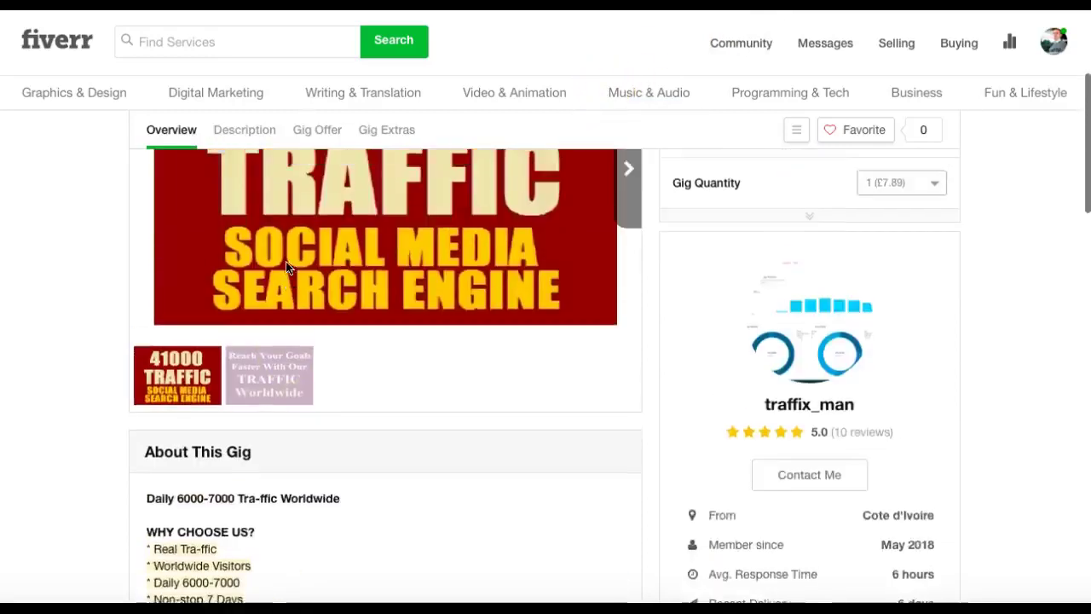
scroll(287, 270, down, 1)
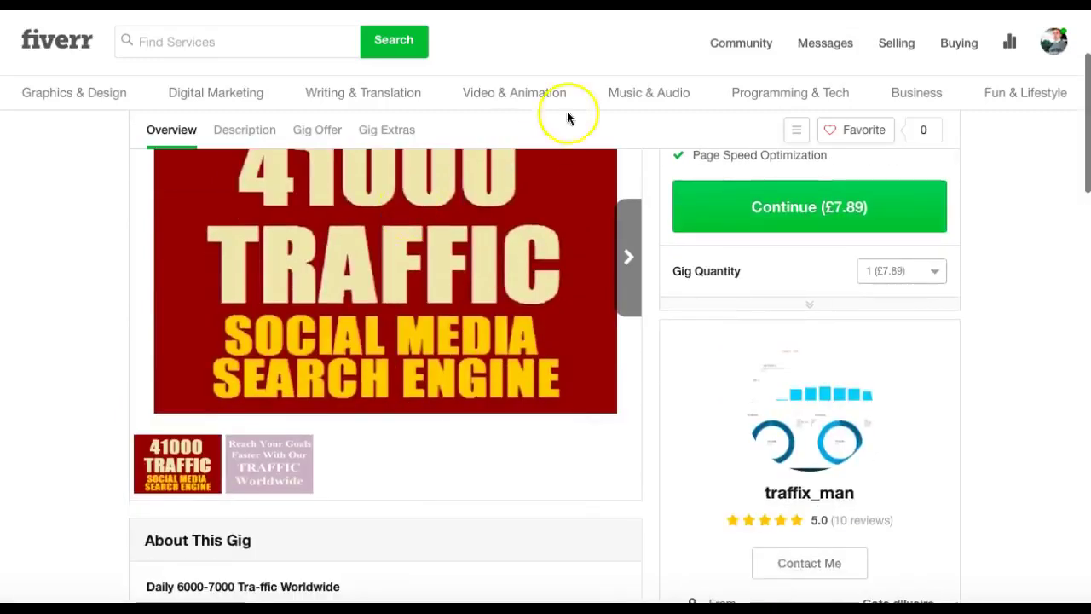
scroll(398, 228, down, 2)
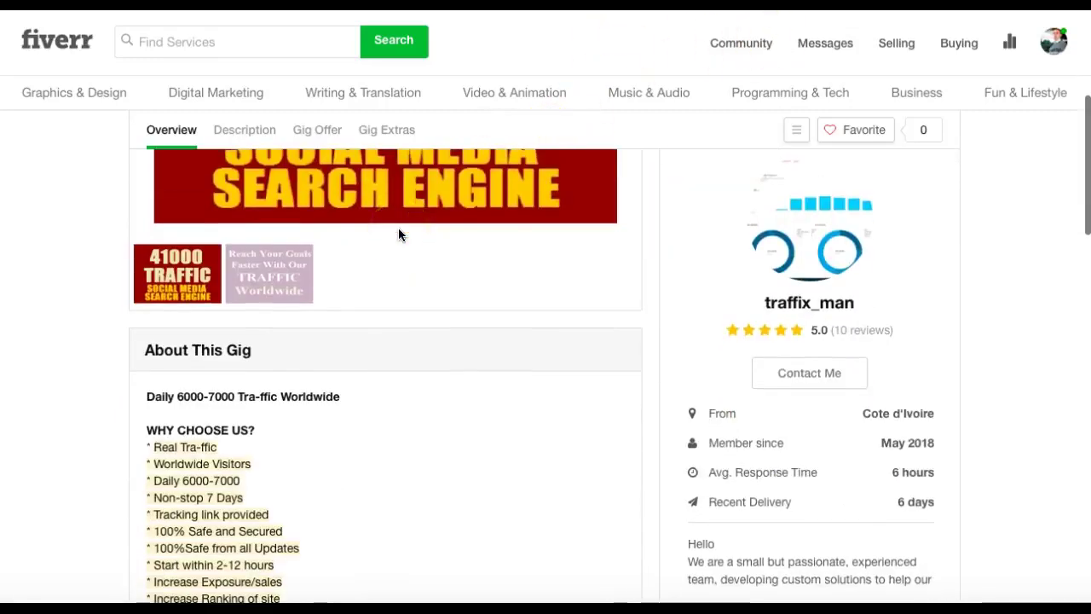
scroll(398, 228, down, 2)
scroll(398, 228, down, 2)
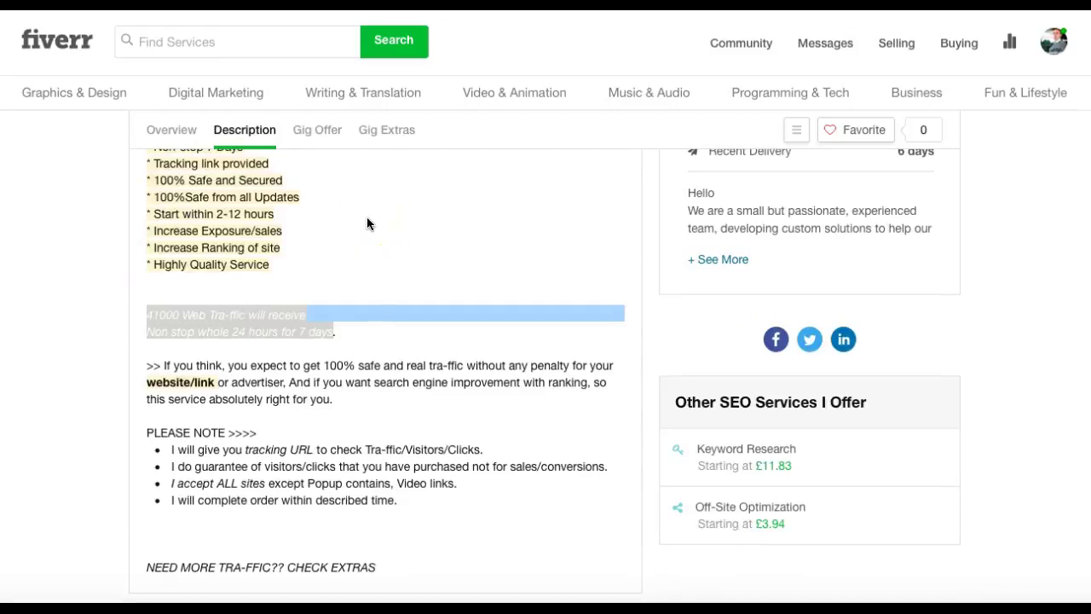
scroll(366, 223, down, 1)
scroll(367, 223, down, 2)
scroll(366, 223, down, 1)
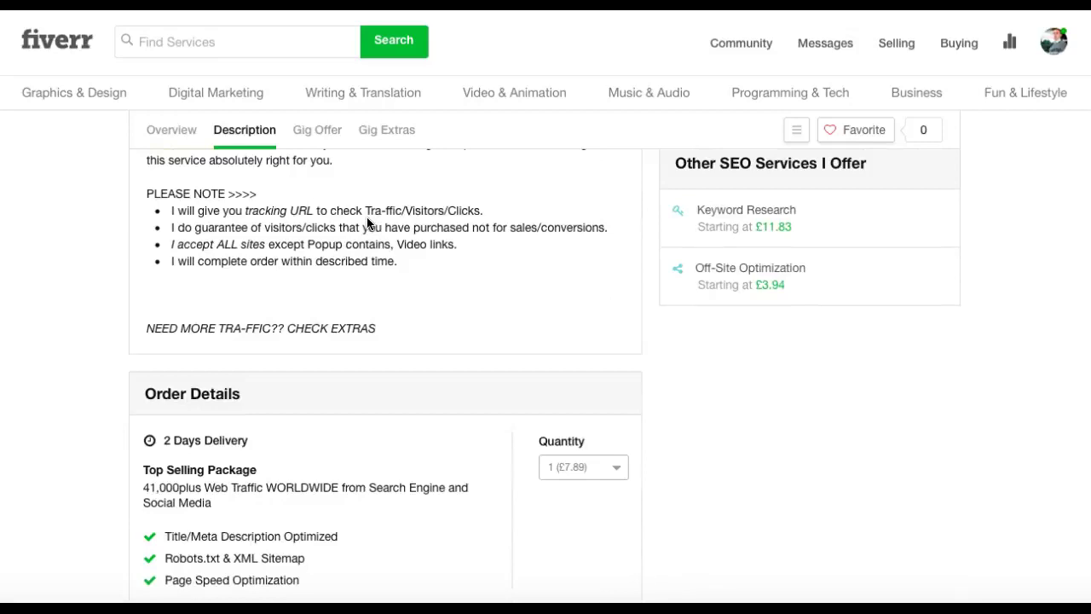
scroll(367, 223, down, 1)
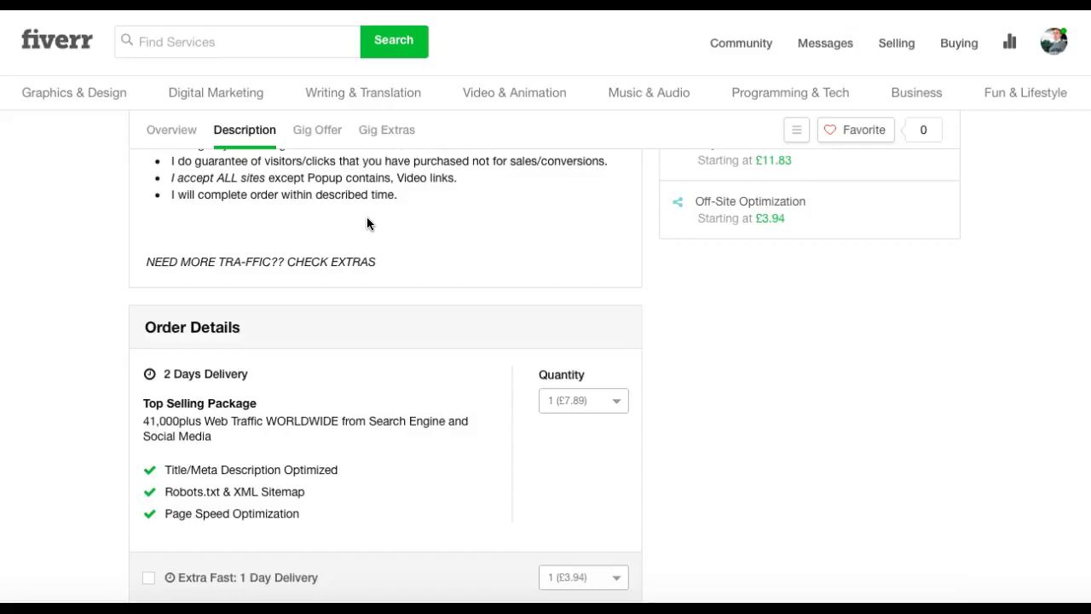
scroll(367, 223, down, 3)
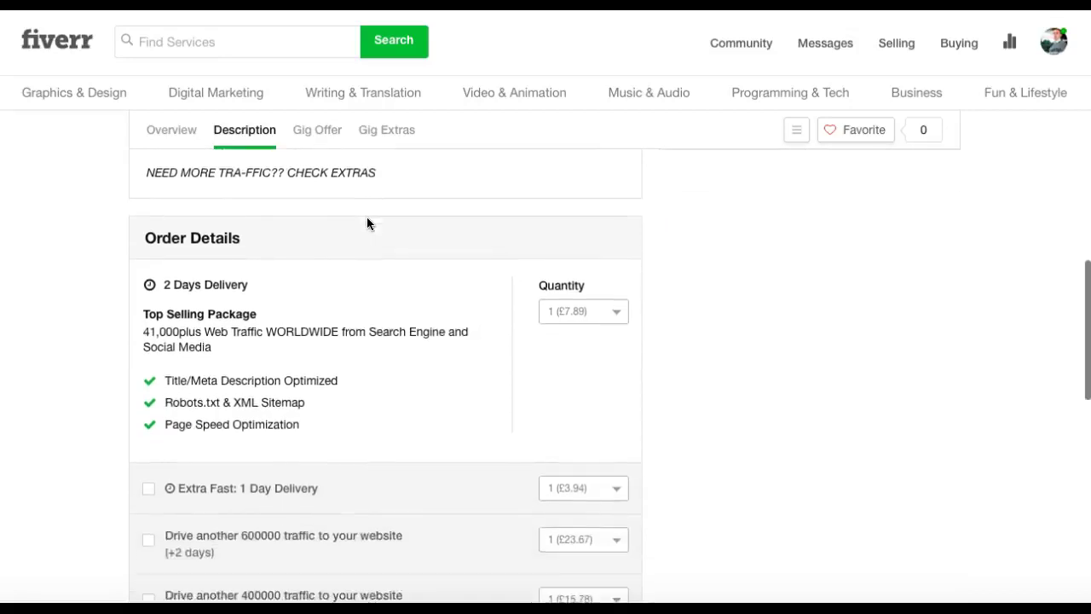
scroll(366, 223, up, 2)
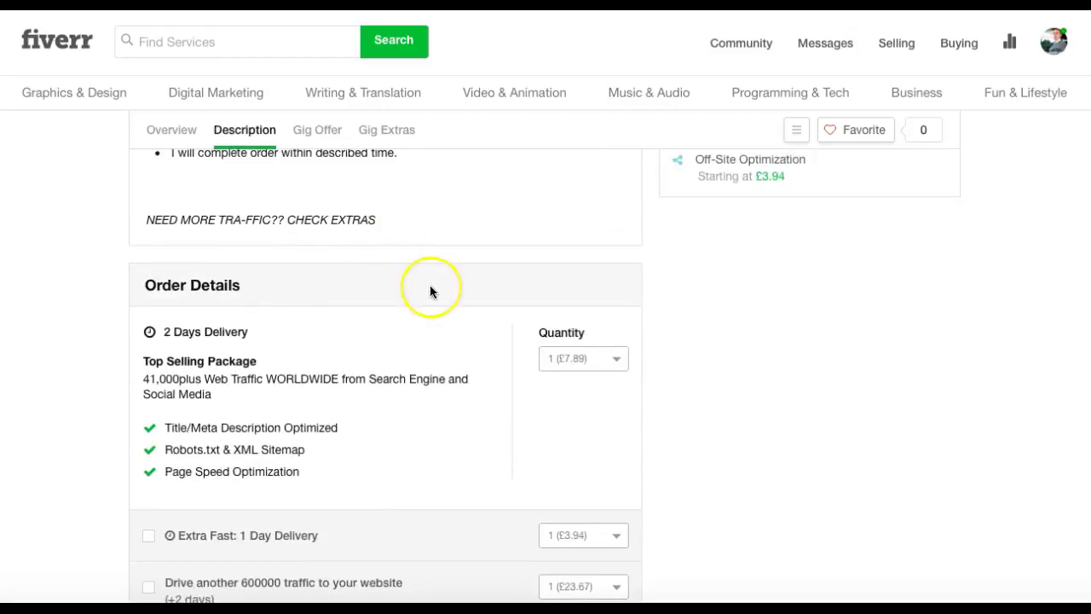
scroll(429, 291, down, 4)
scroll(430, 290, down, 5)
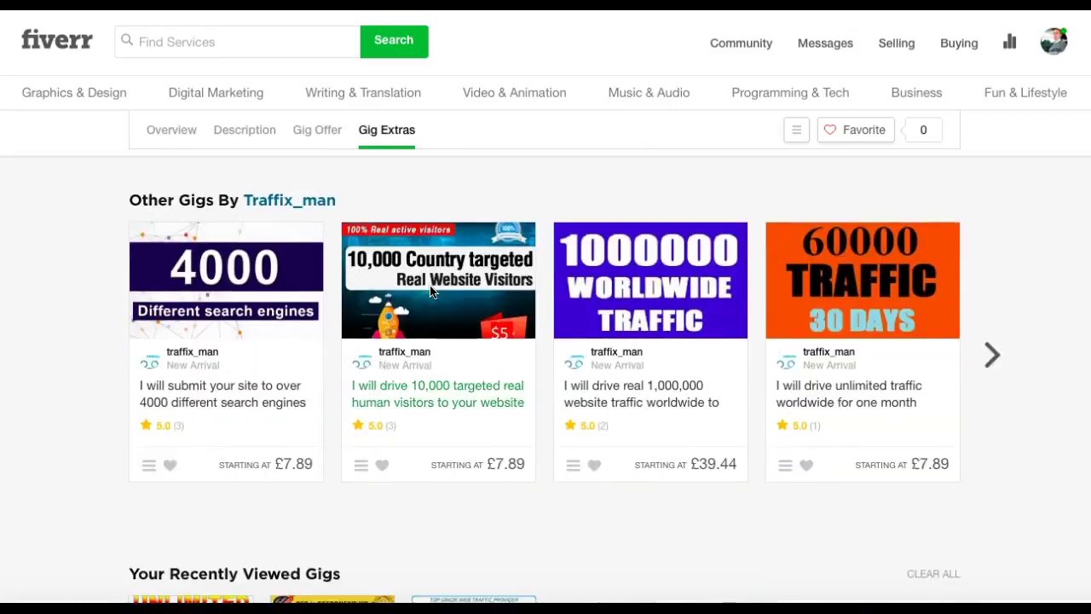
scroll(430, 290, up, 8)
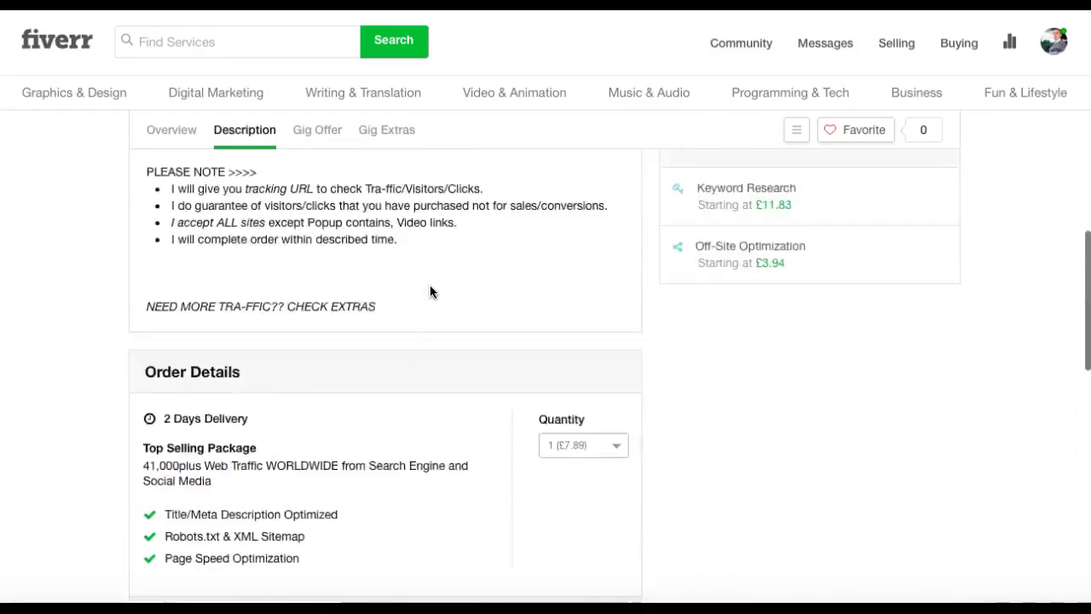